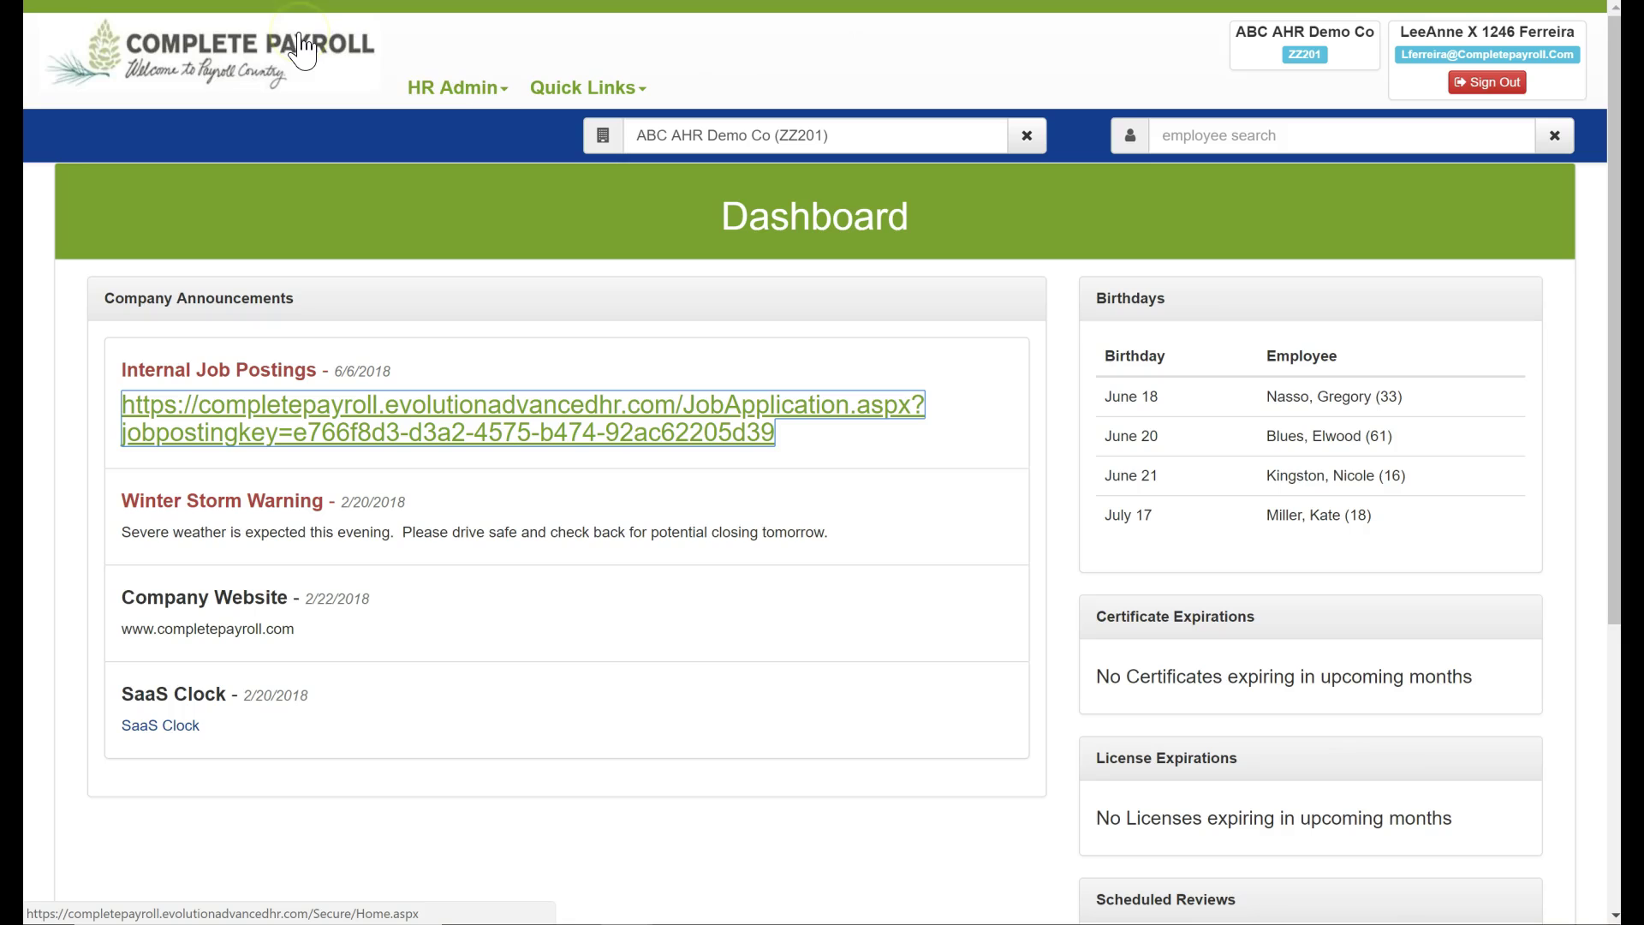
- Open the HR Admin menu and scroll its page list to the Employee Maintenance items
click(471, 89)
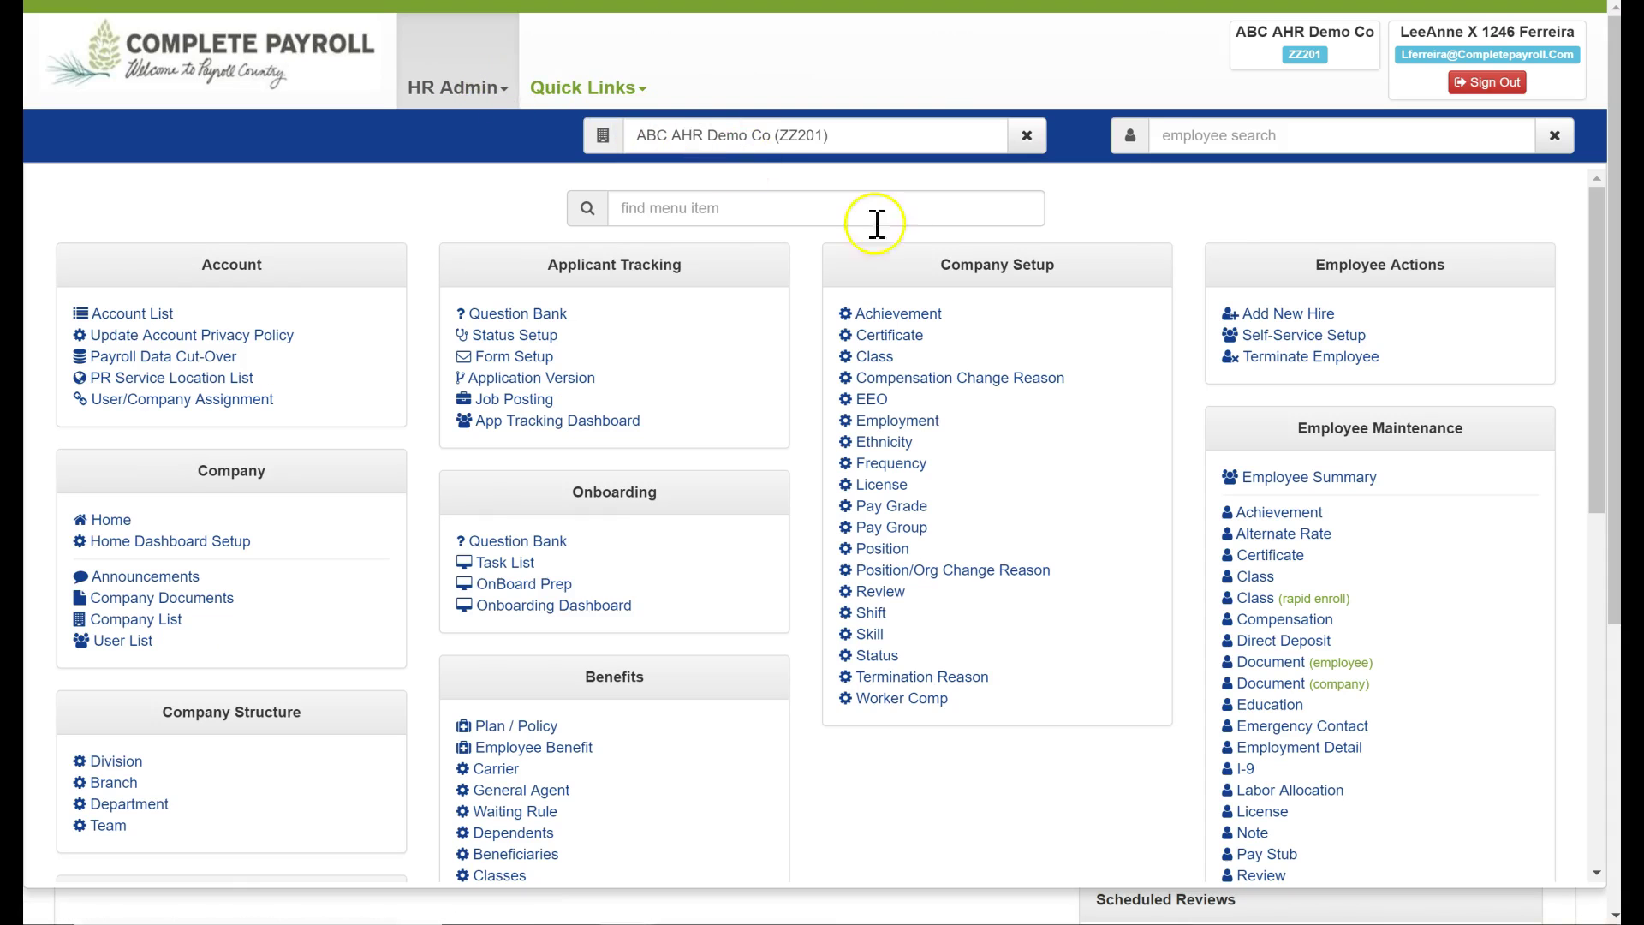
click(1614, 221)
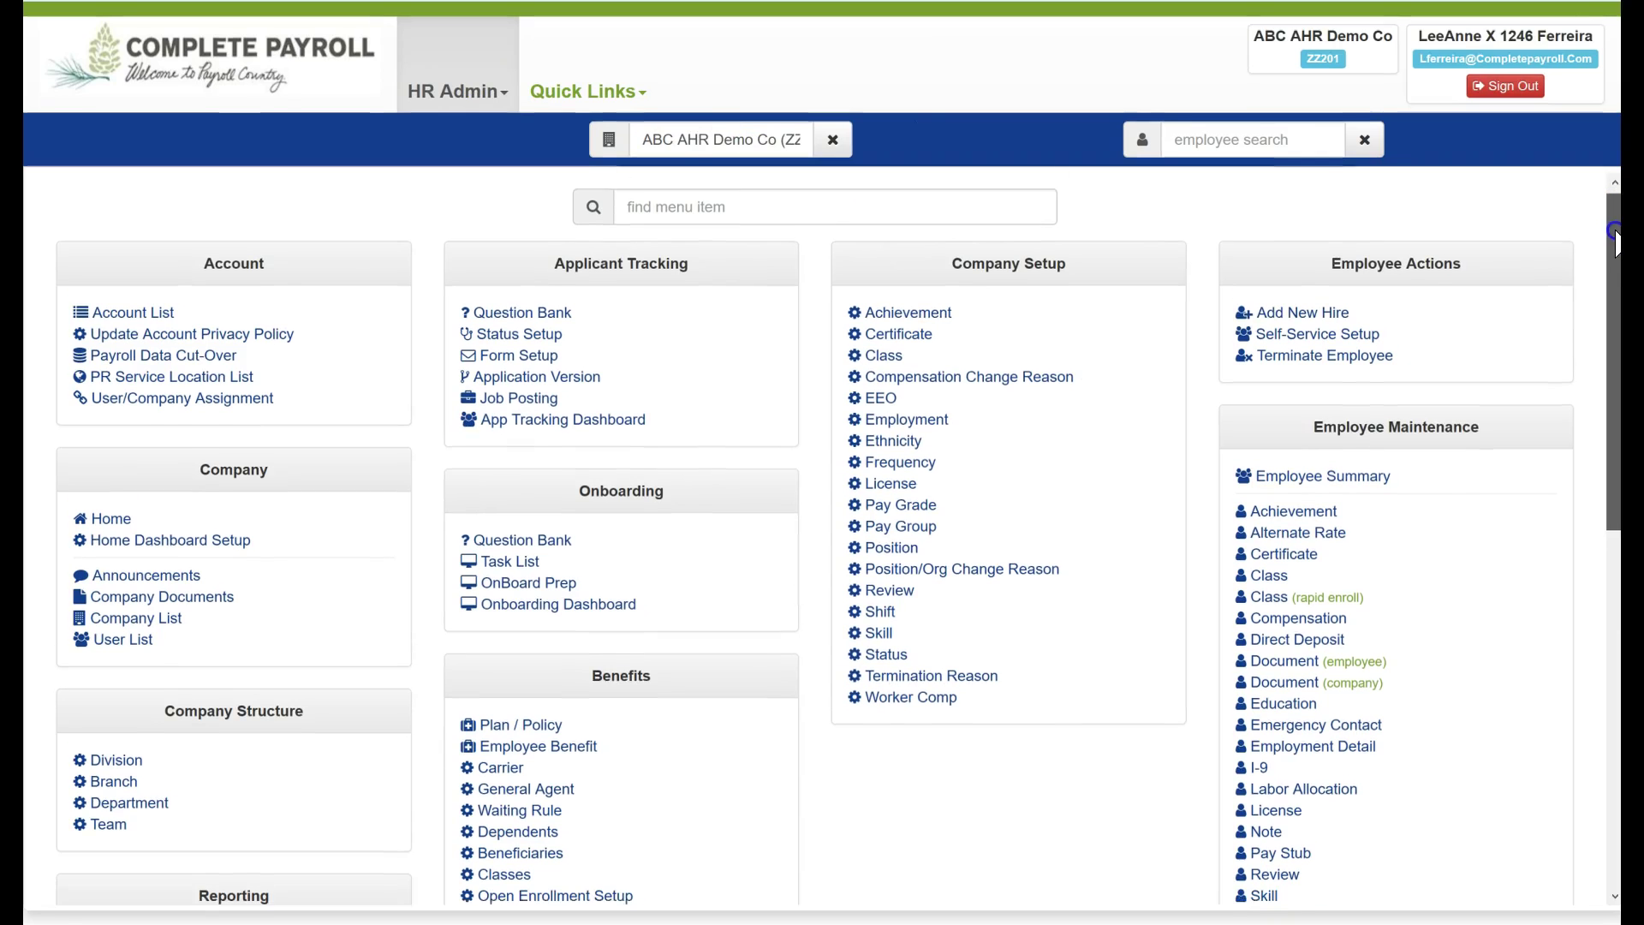
drag(1613, 221, 1615, 303)
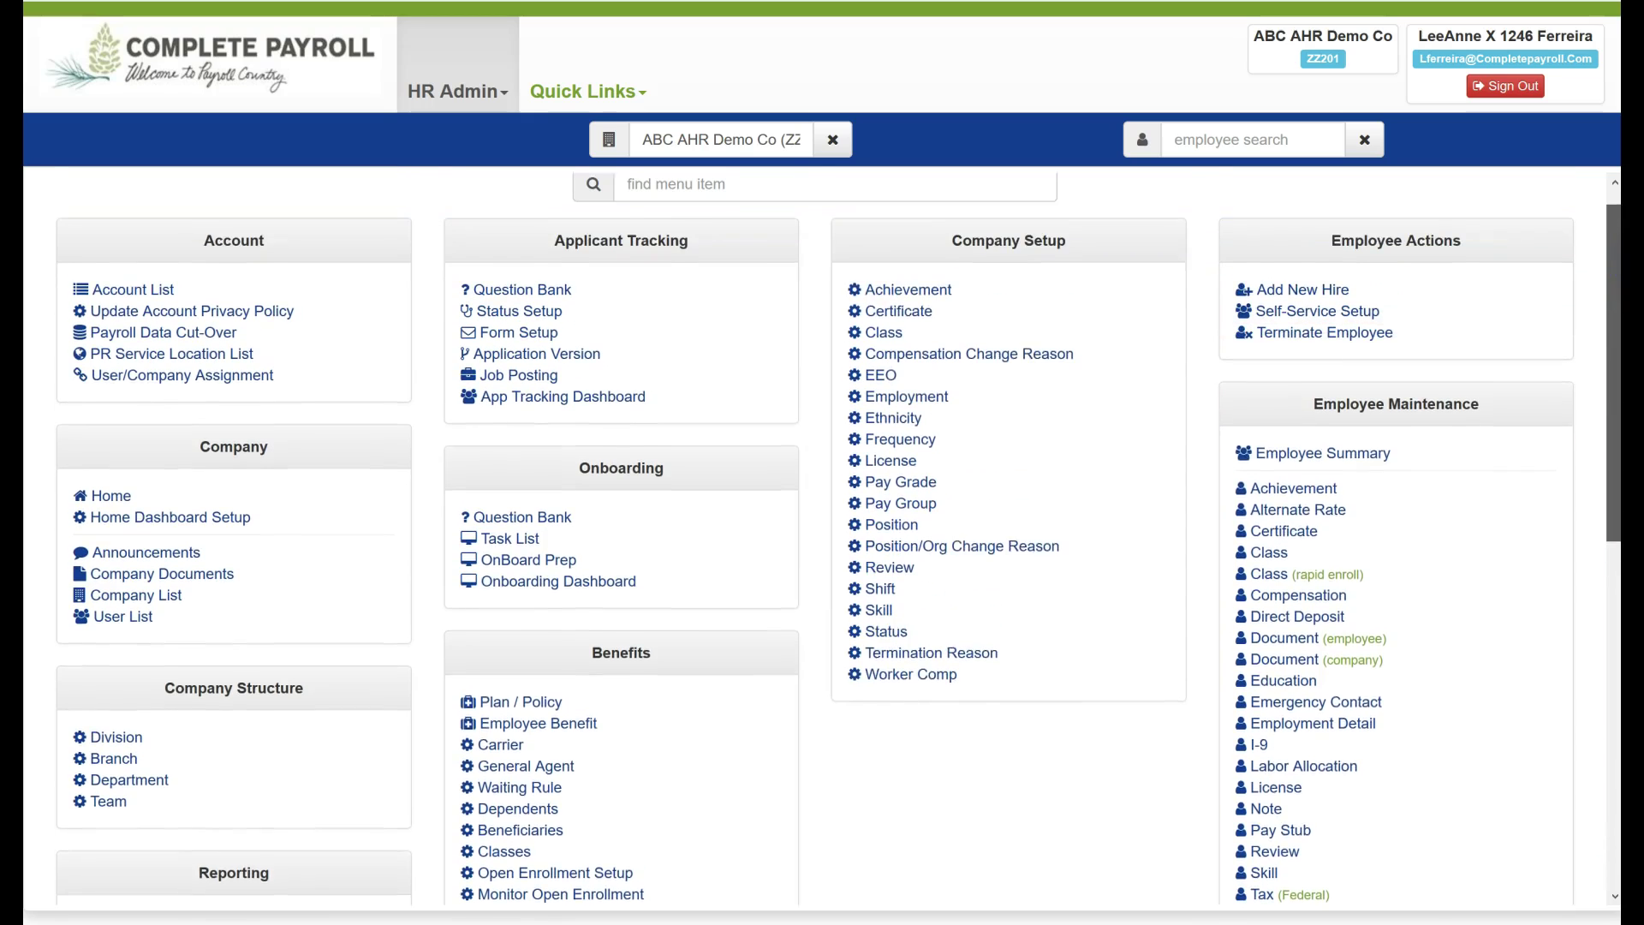
scroll(822, 538, up, 1)
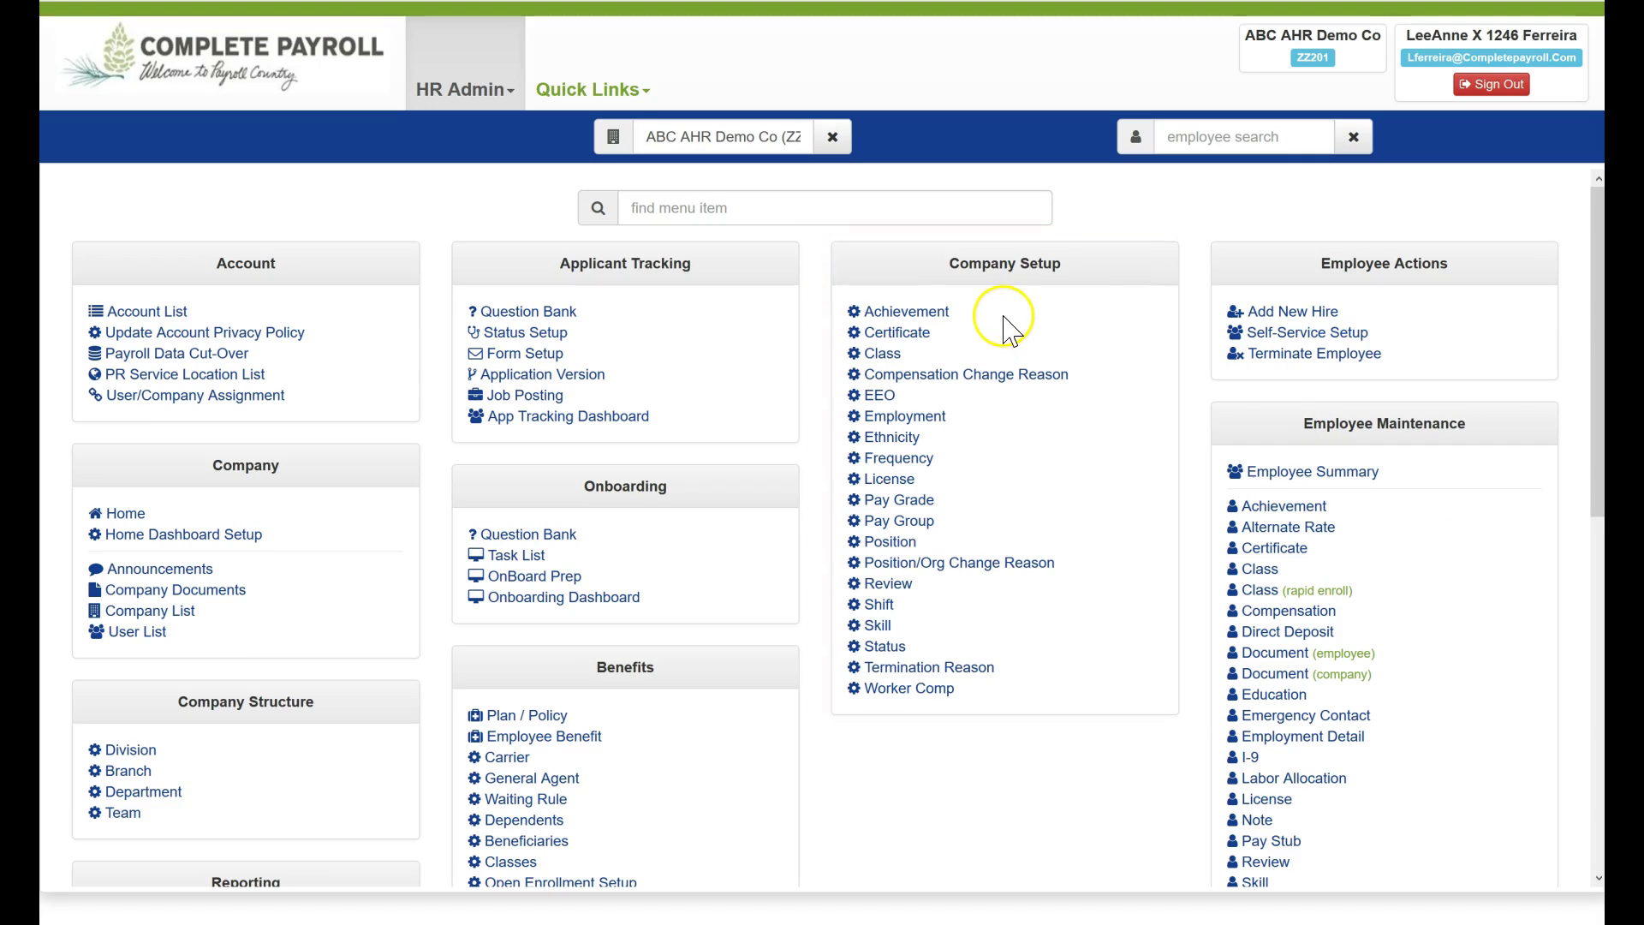
click(932, 313)
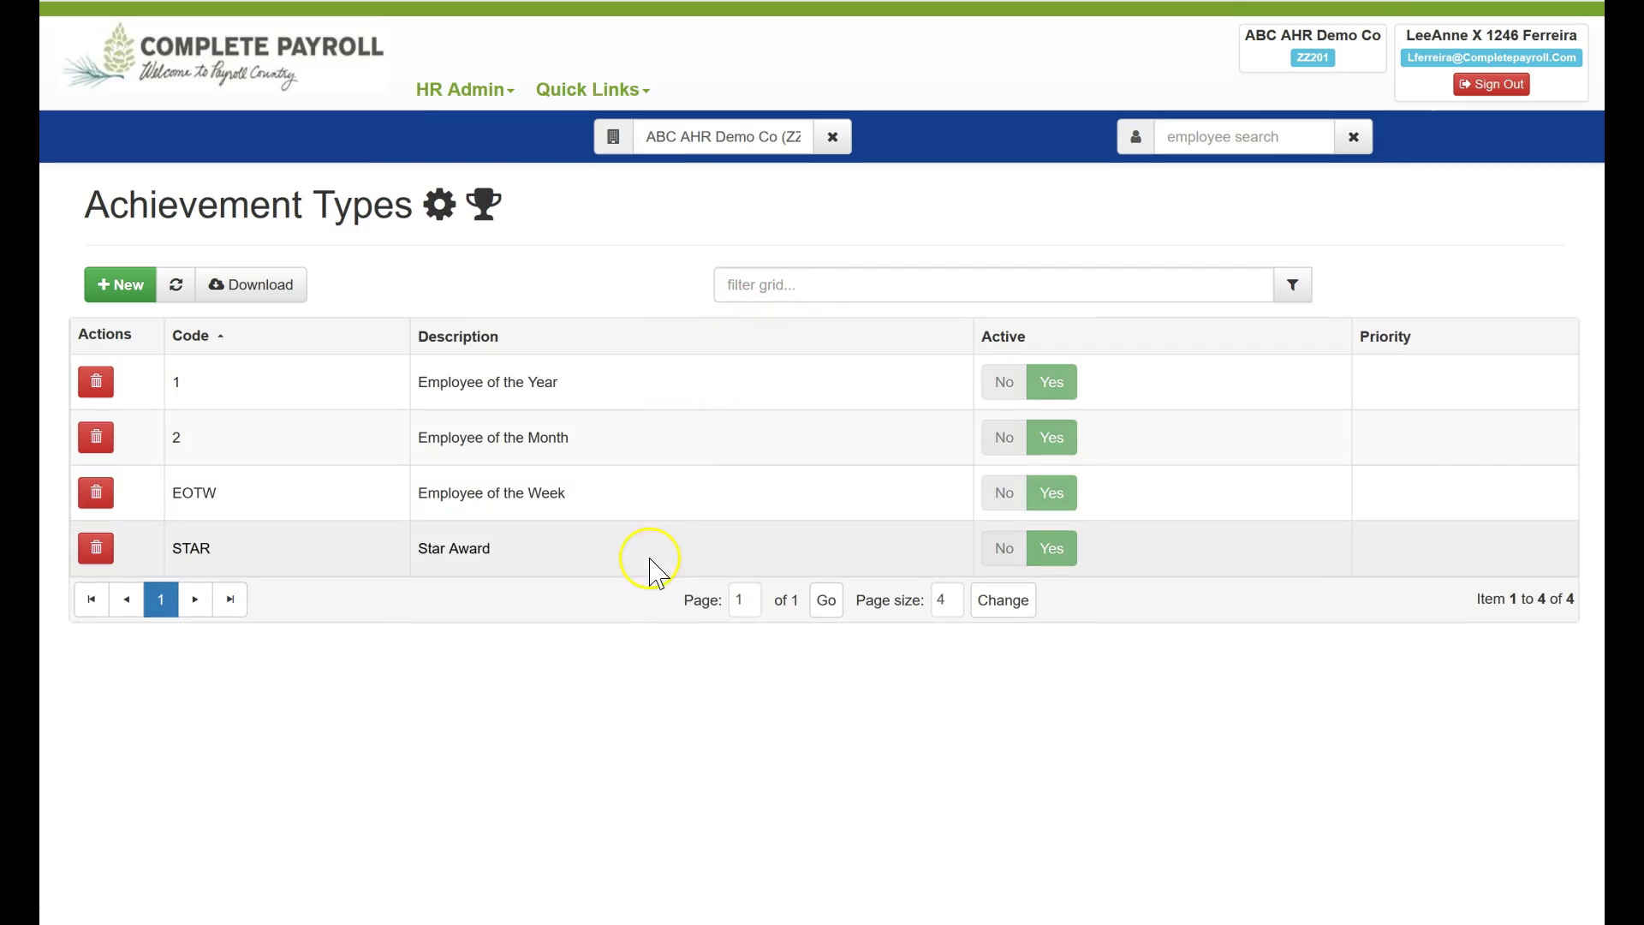
click(494, 109)
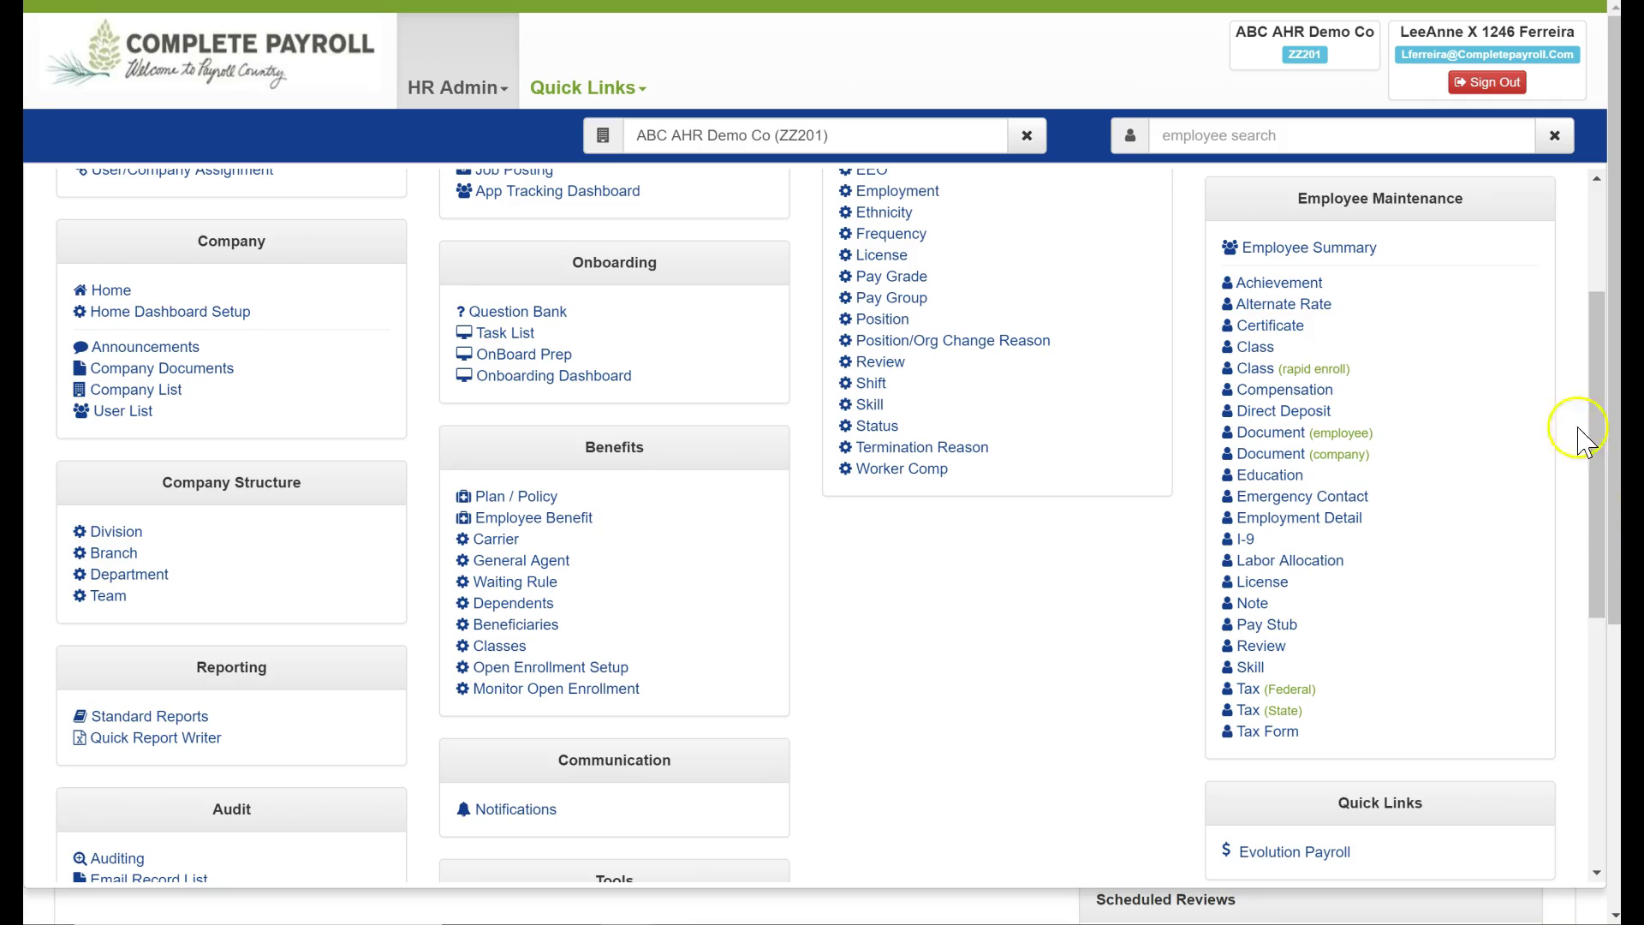
- Open Employee Summary to list active full-time employees with position, hire date and tax form
click(1302, 246)
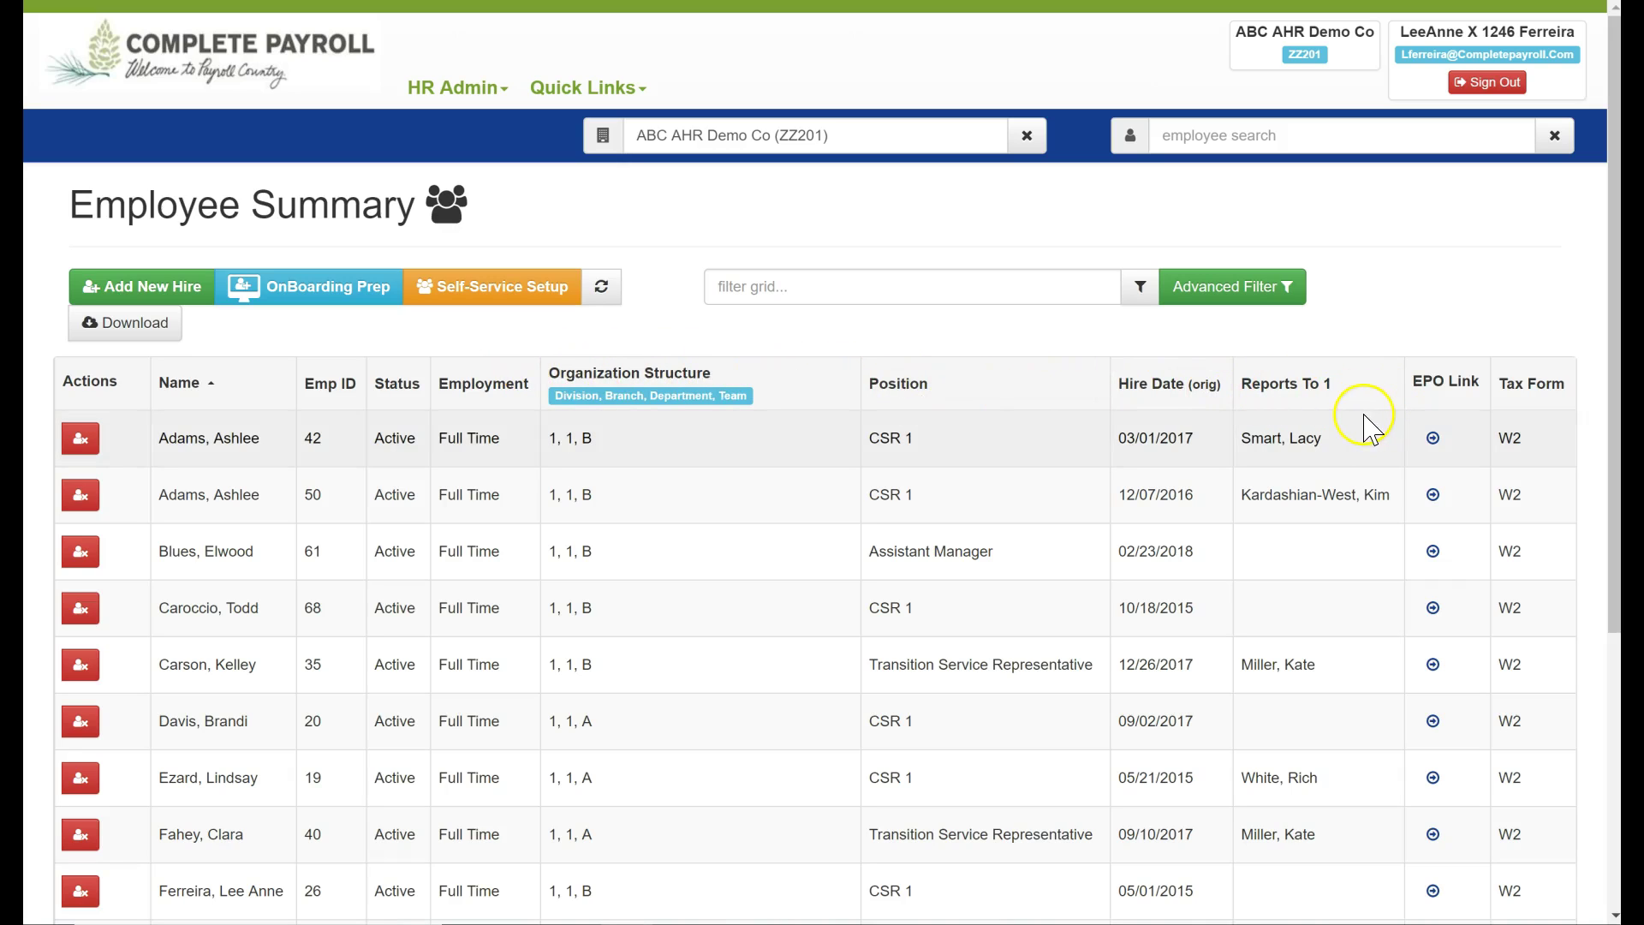
click(123, 300)
click(295, 301)
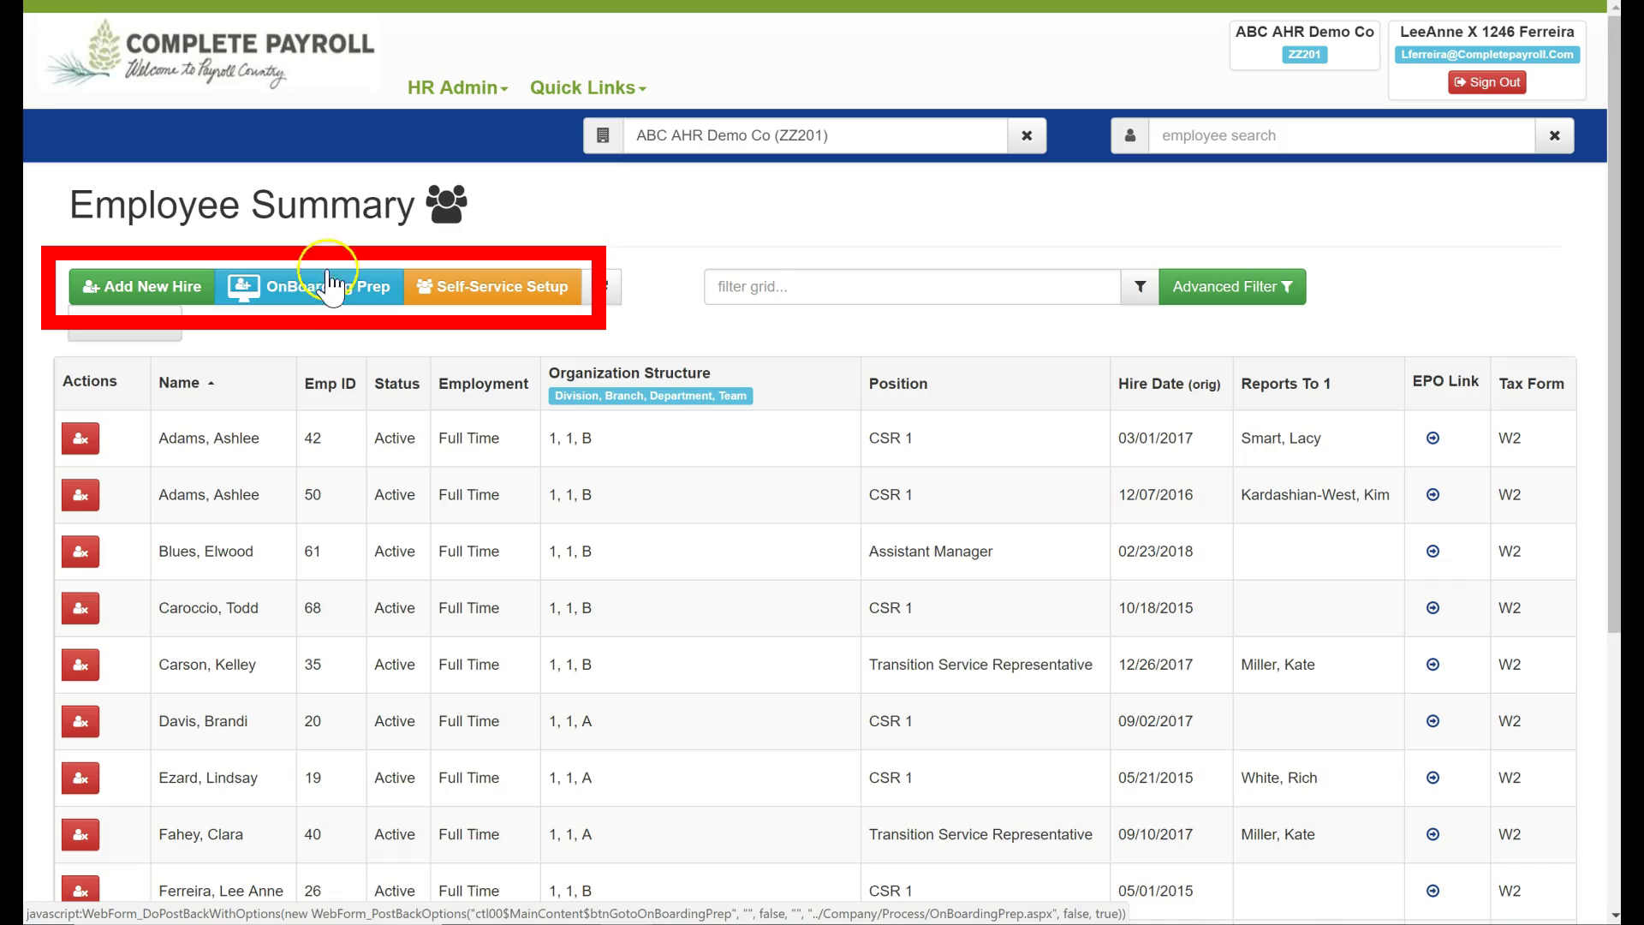
click(484, 304)
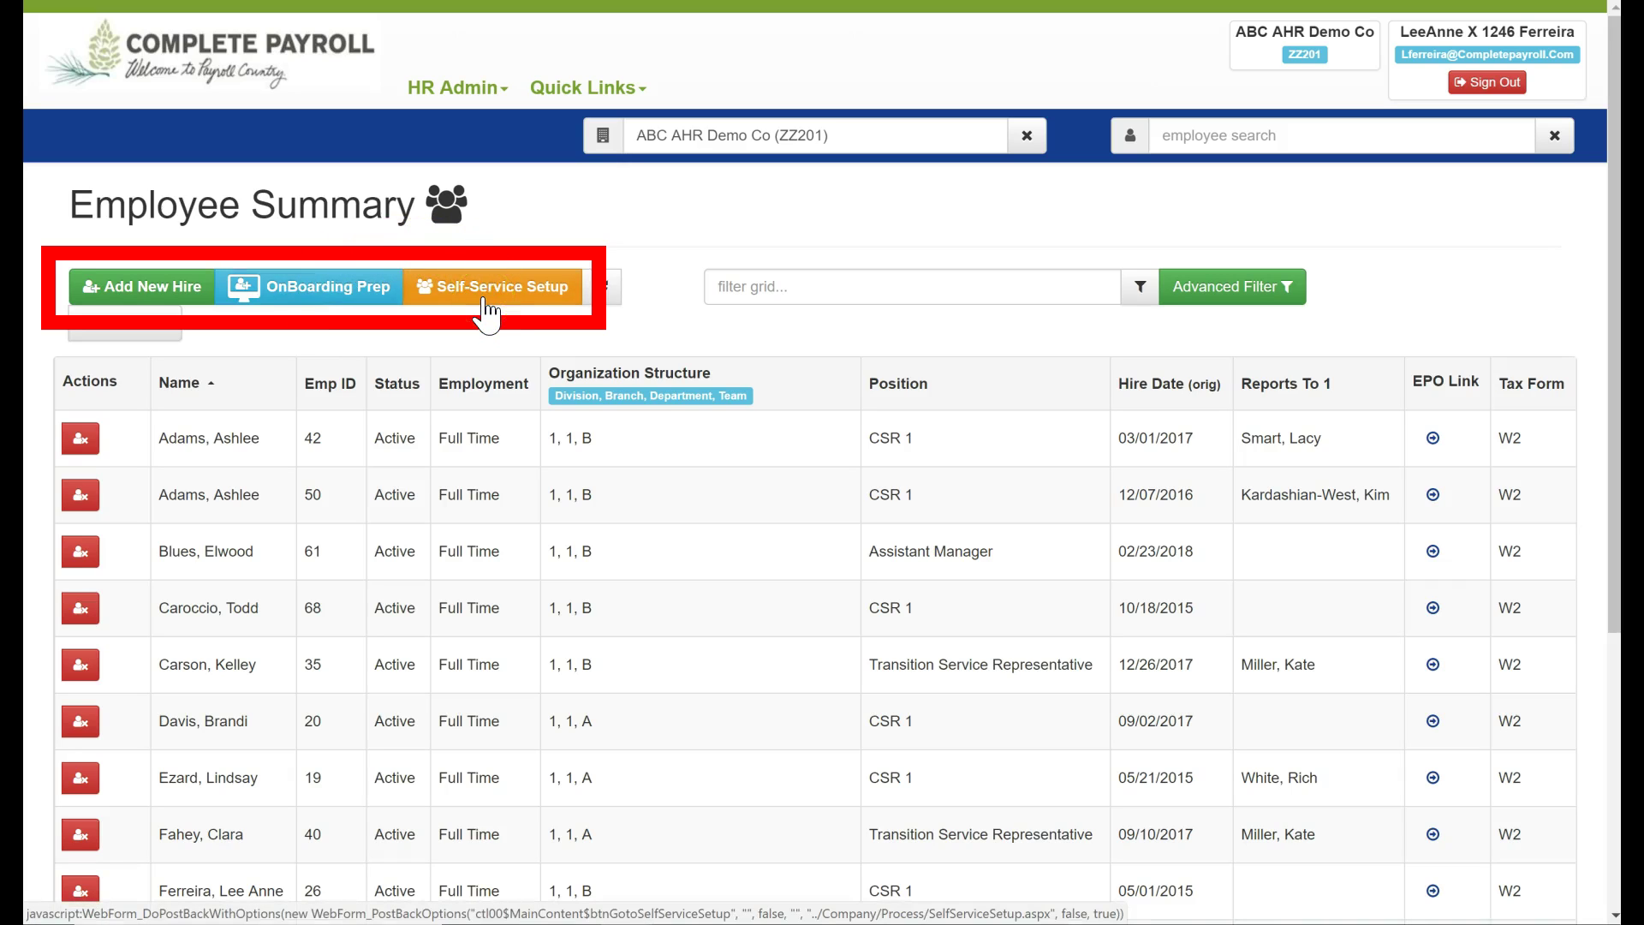
click(112, 391)
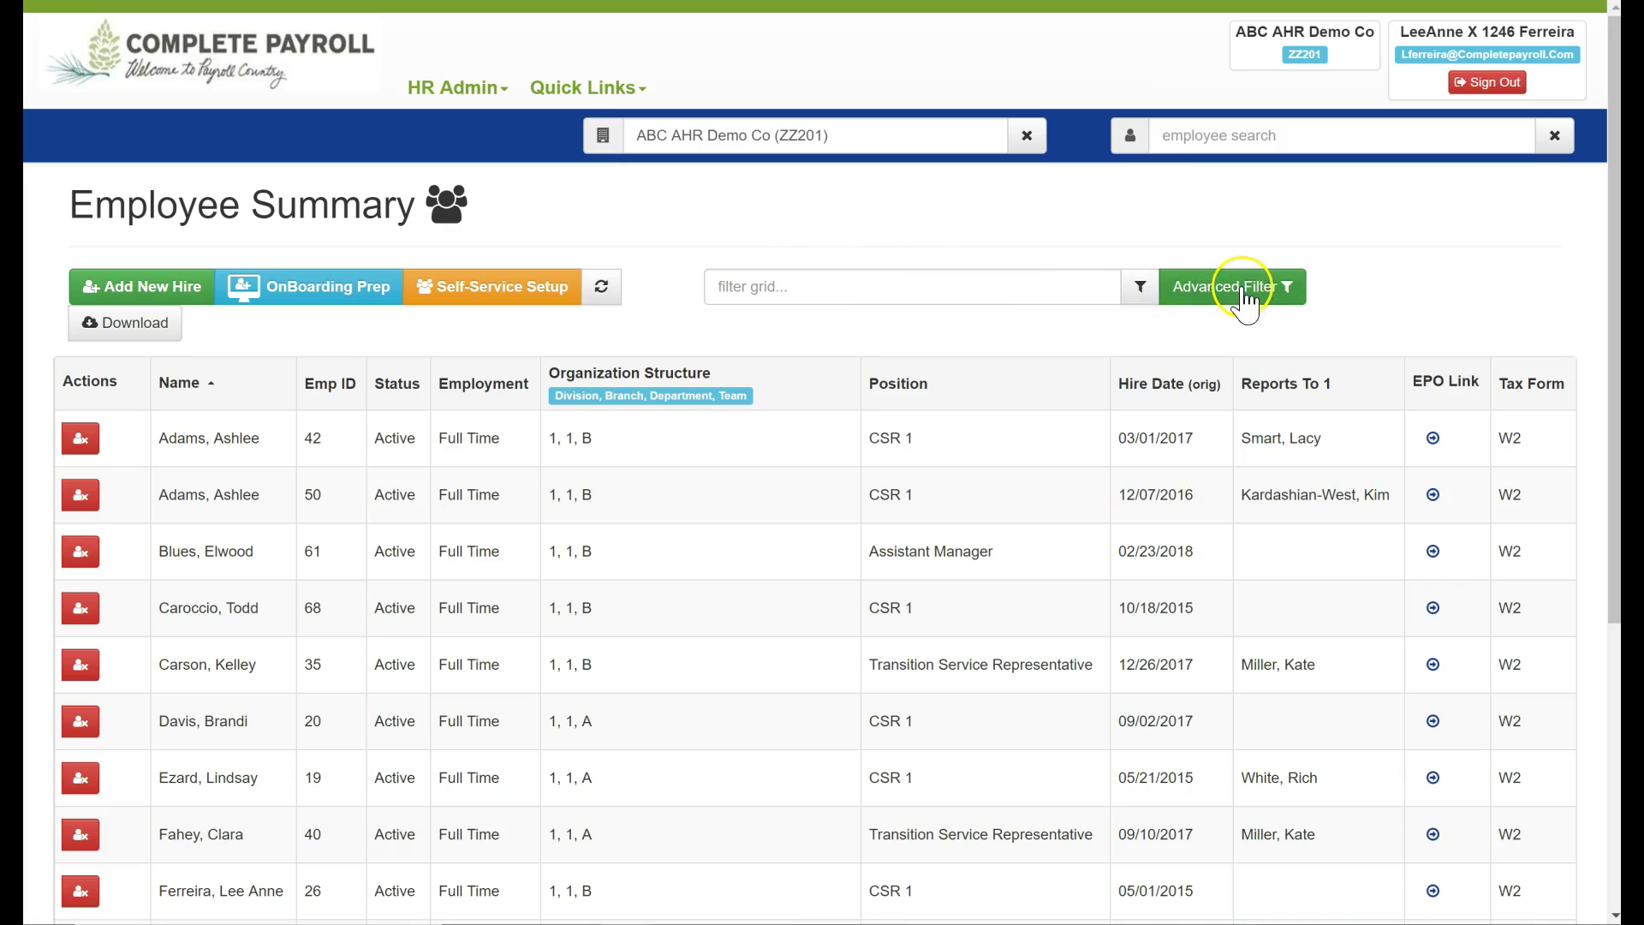
- Try a quick grid filter with the text 'ad', then clear it
click(832, 297)
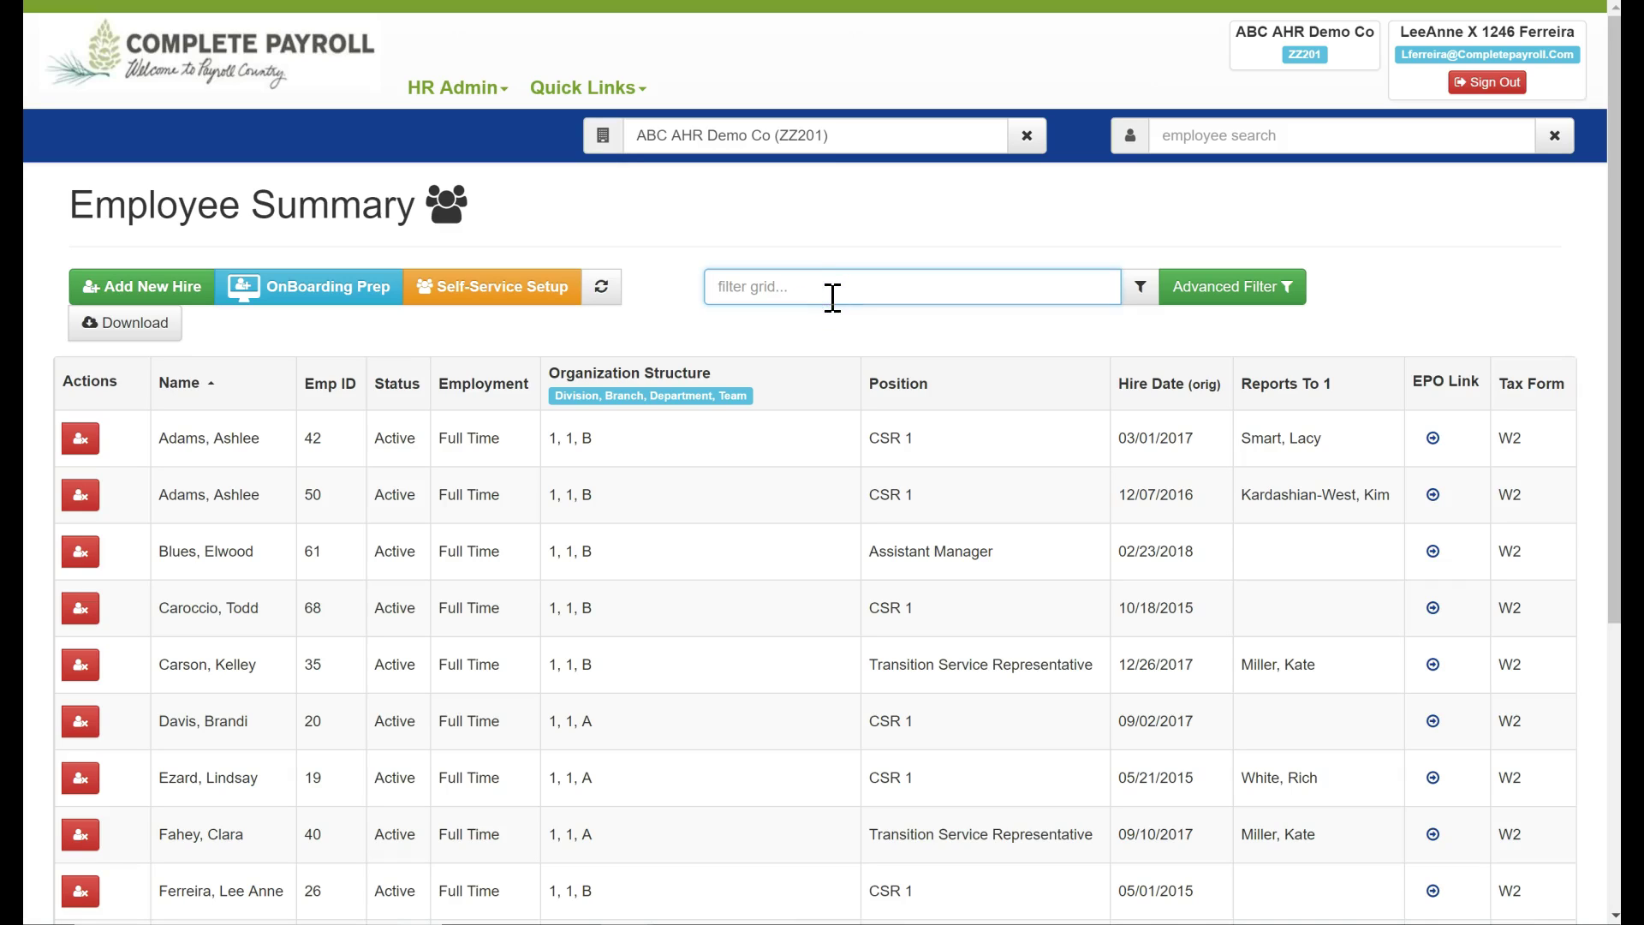
text(adam)
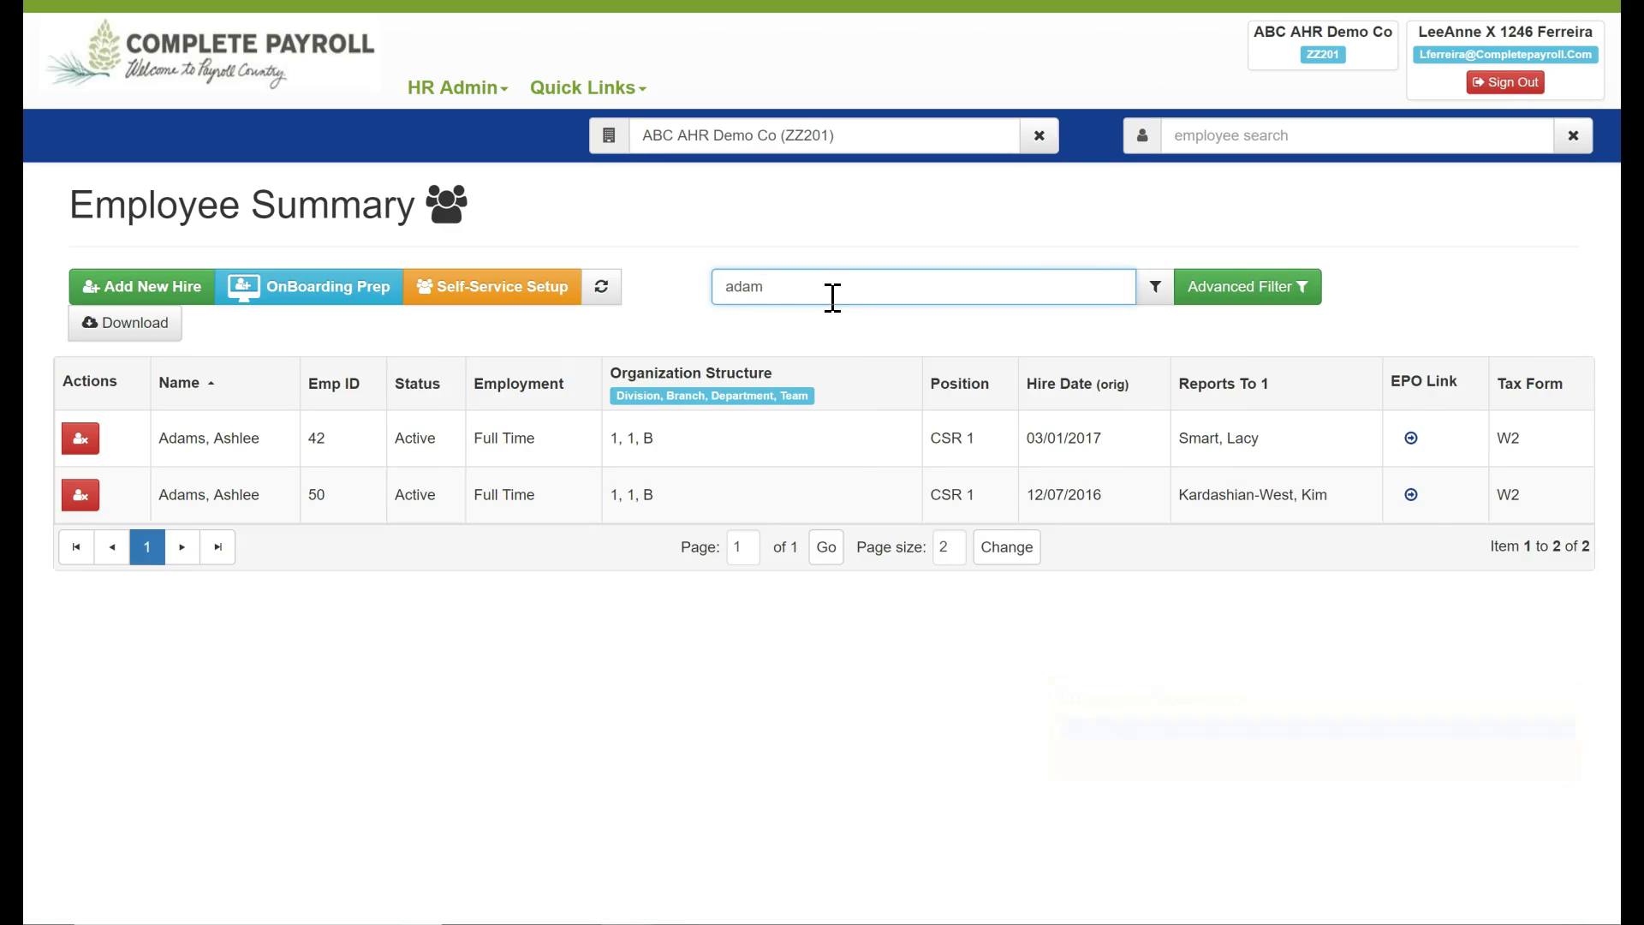
drag(832, 297, 705, 293)
text(c)
key(BackSpace)
key(BackSpace)
key(BackSpace)
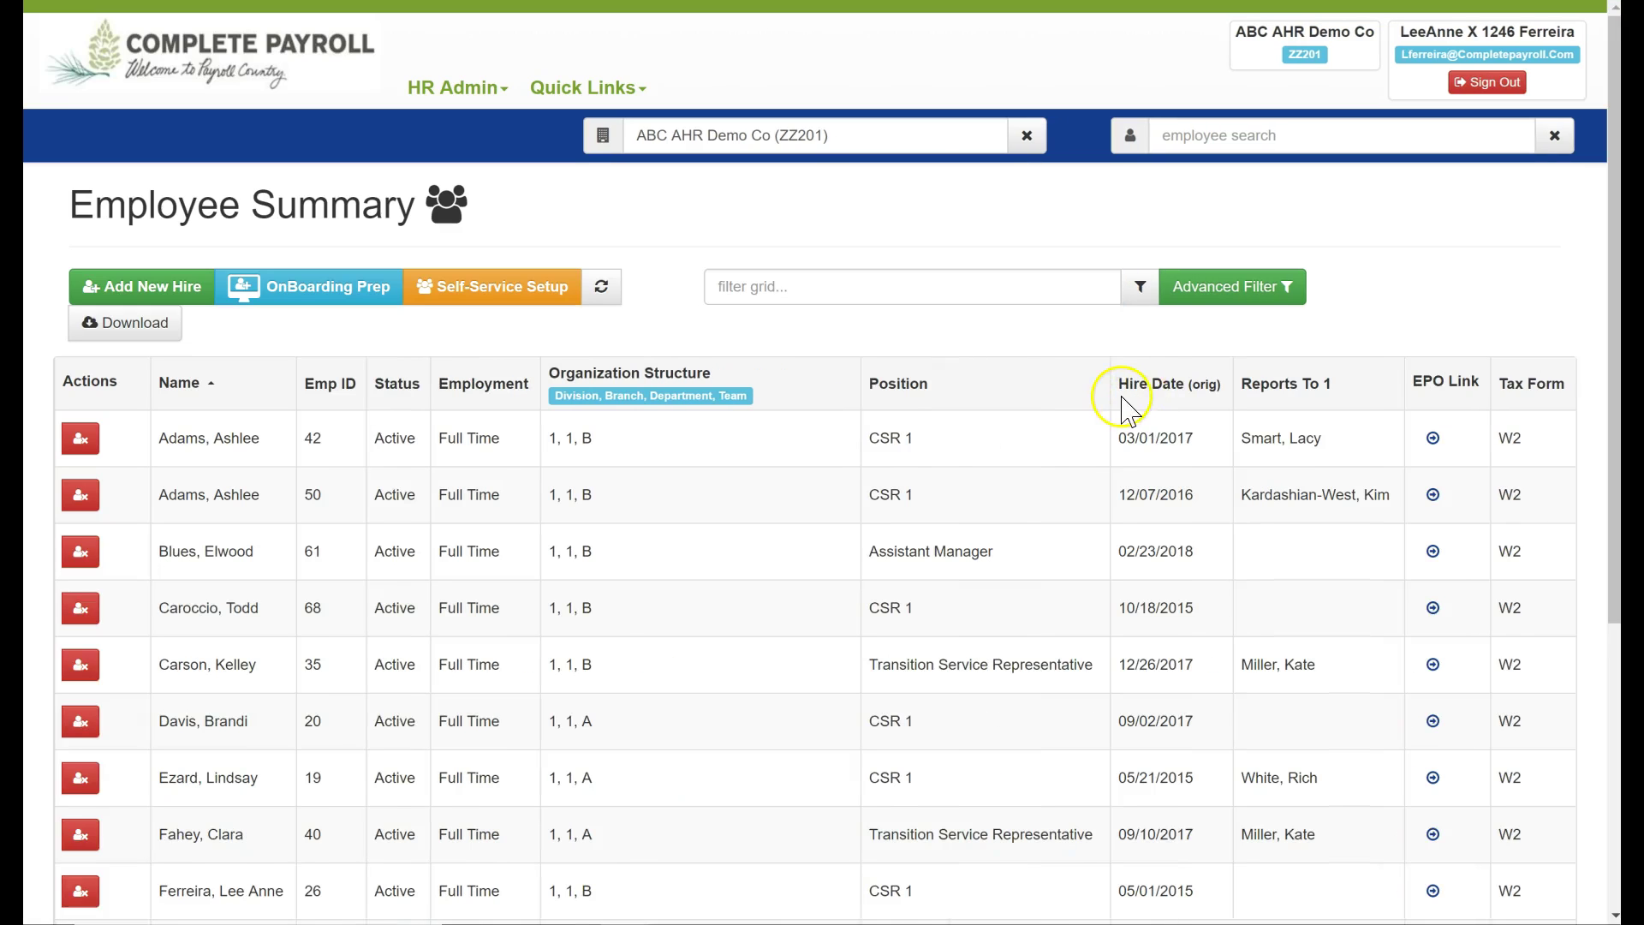
- Apply an Advanced Filter with Active set to ALL, then open an employee's employment detail
click(1243, 296)
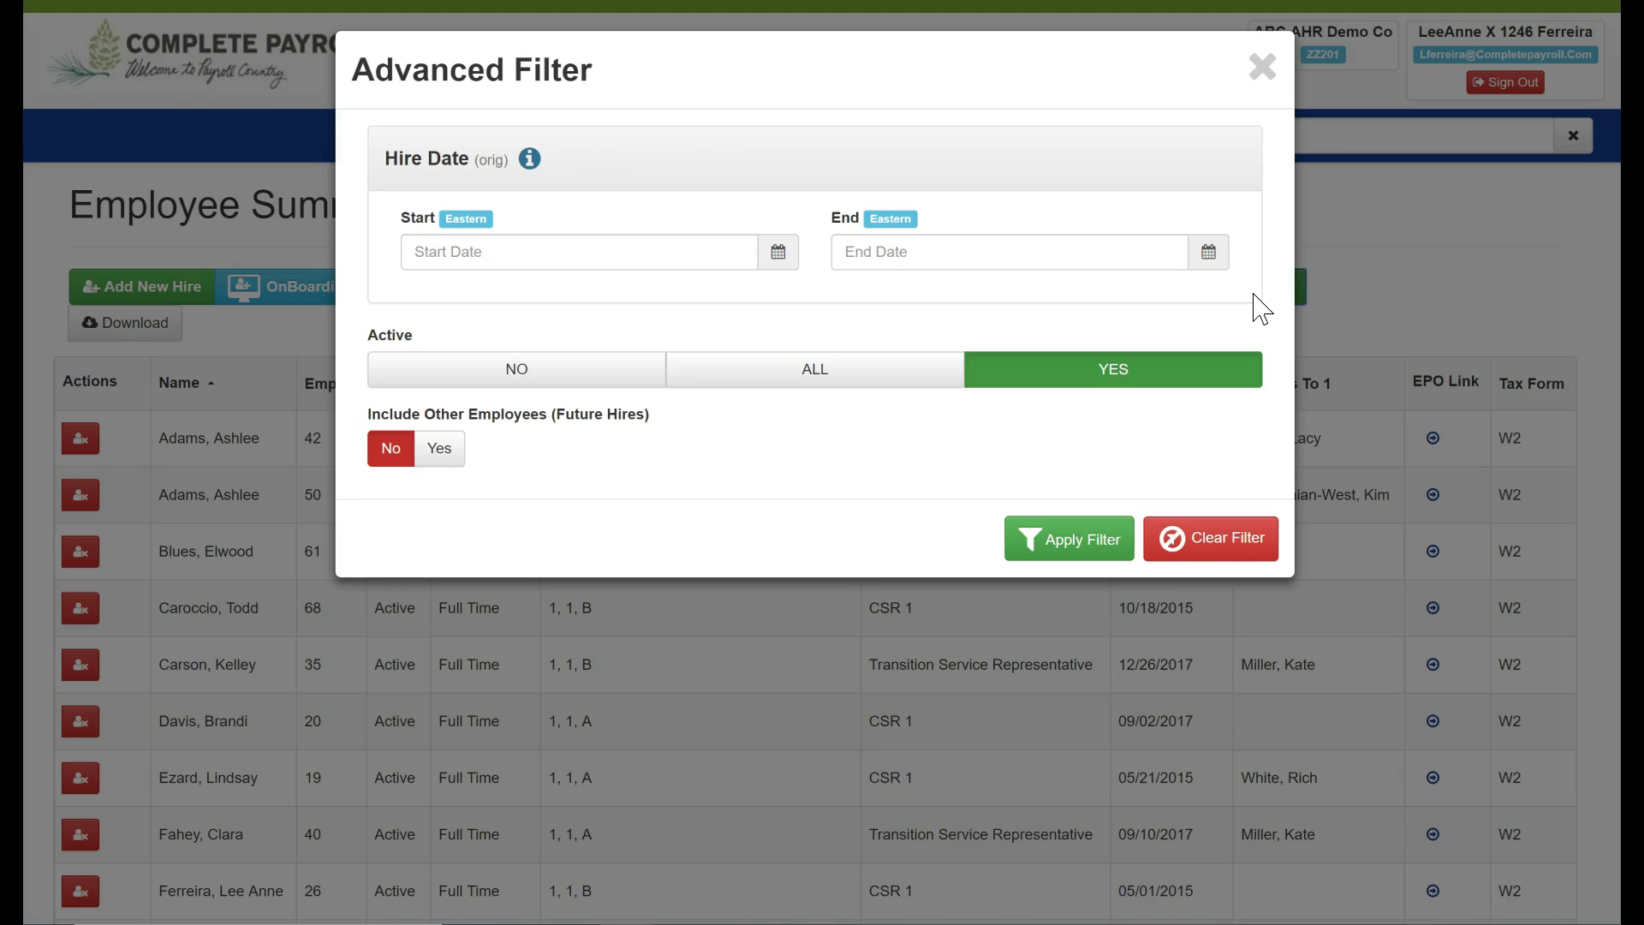
click(1231, 293)
click(815, 375)
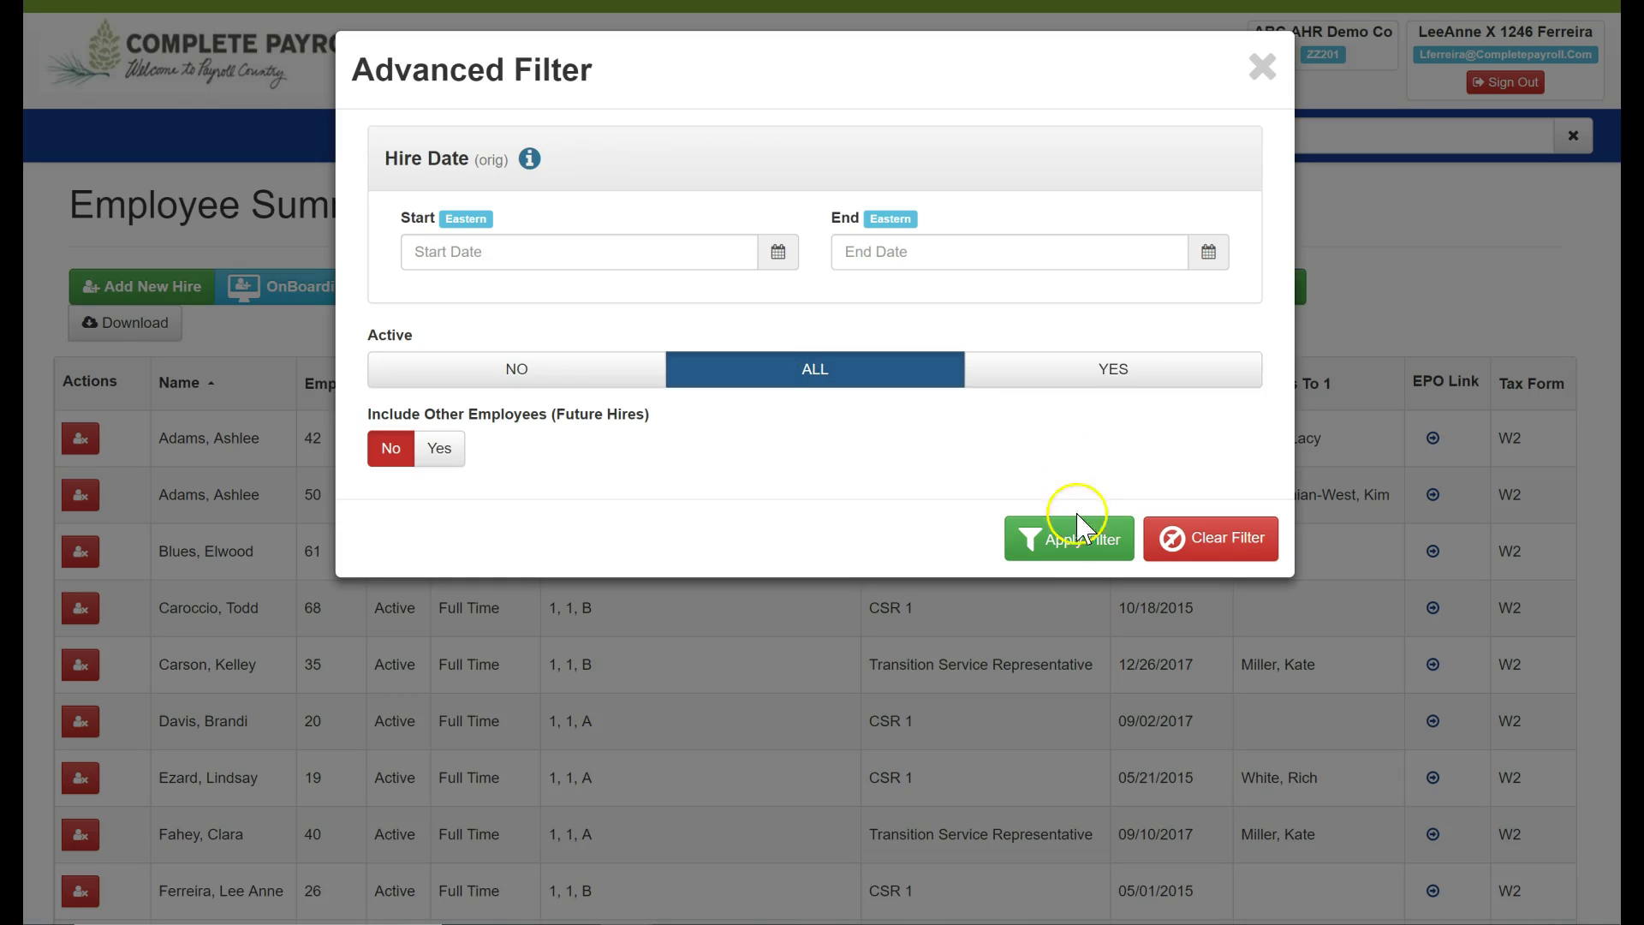
click(1067, 544)
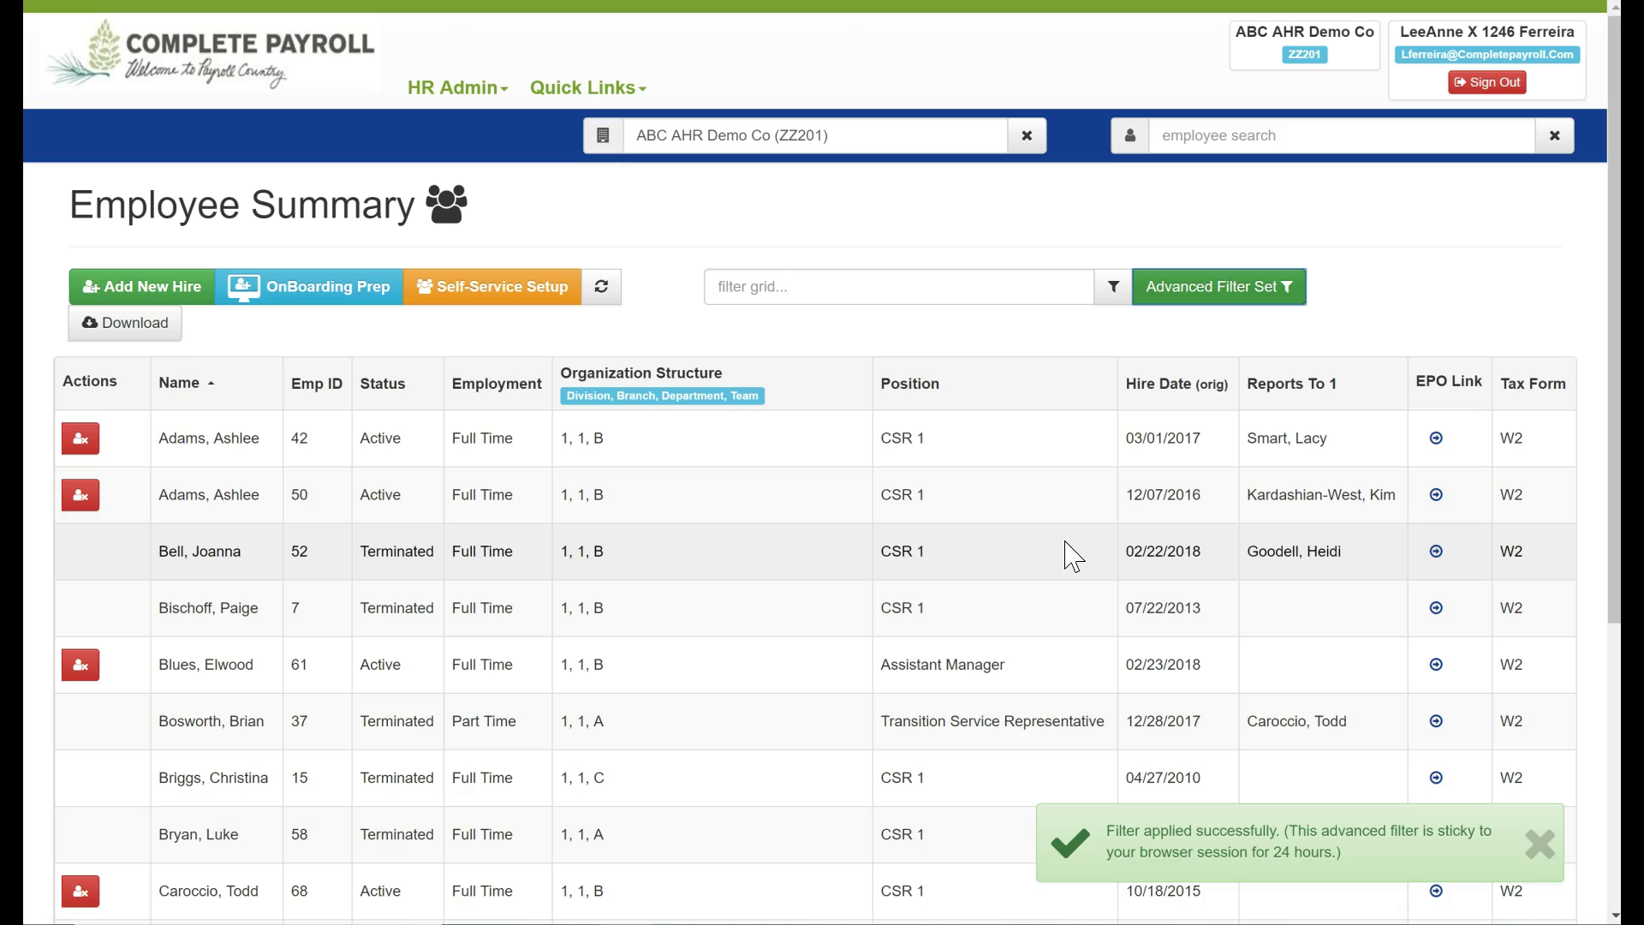
click(1079, 409)
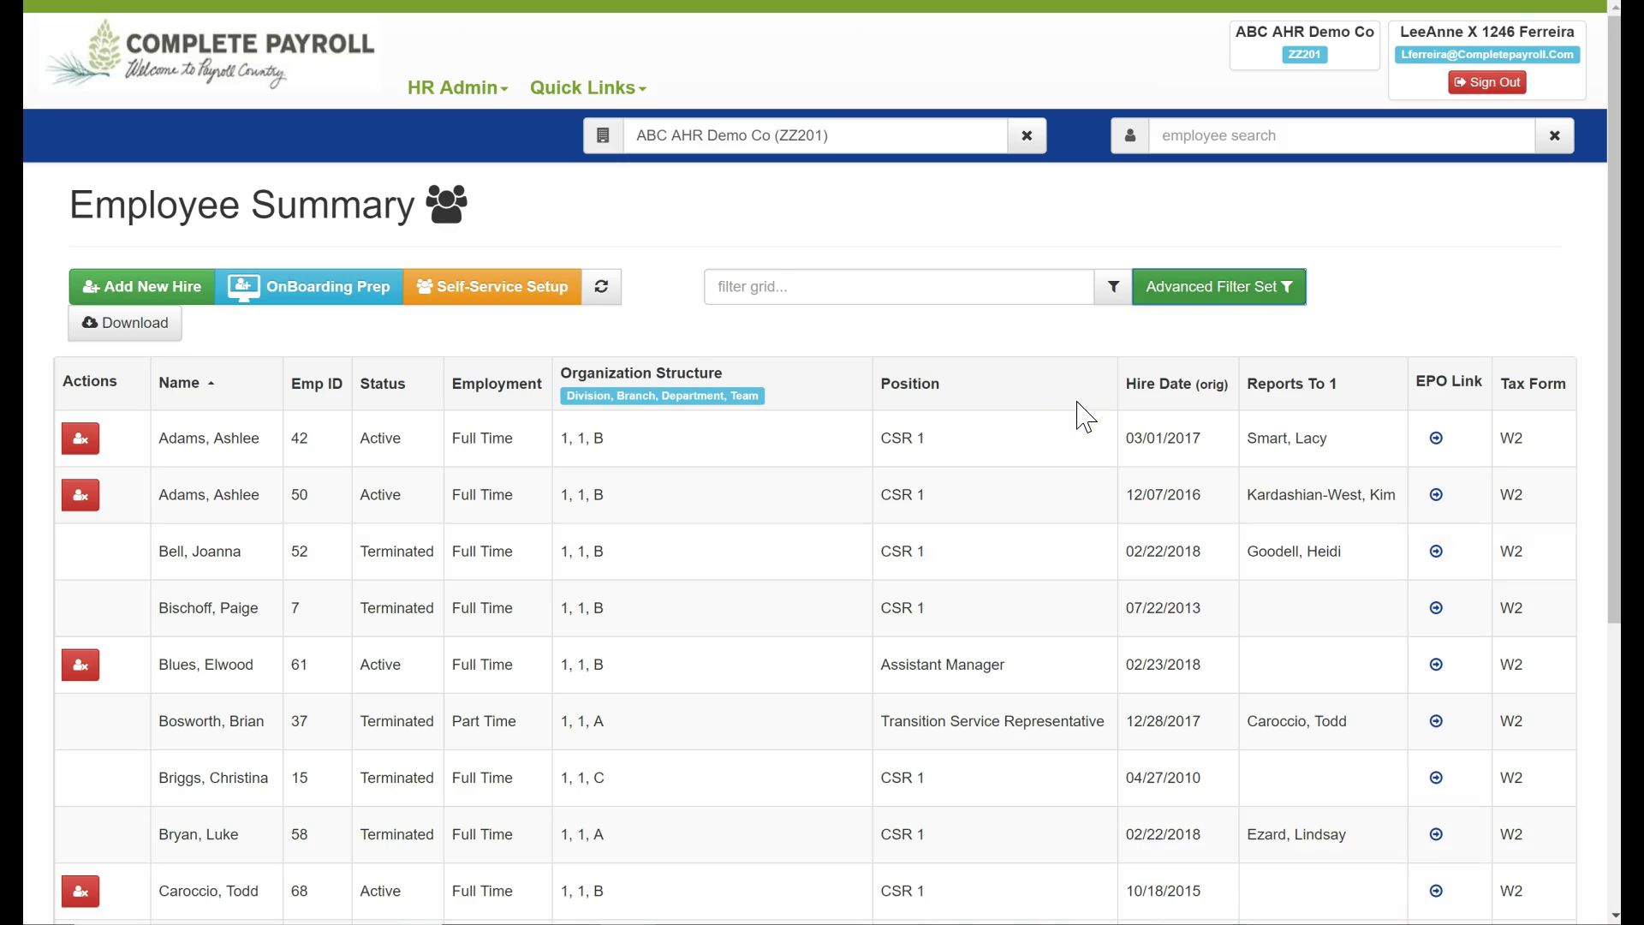
click(1431, 360)
click(1437, 439)
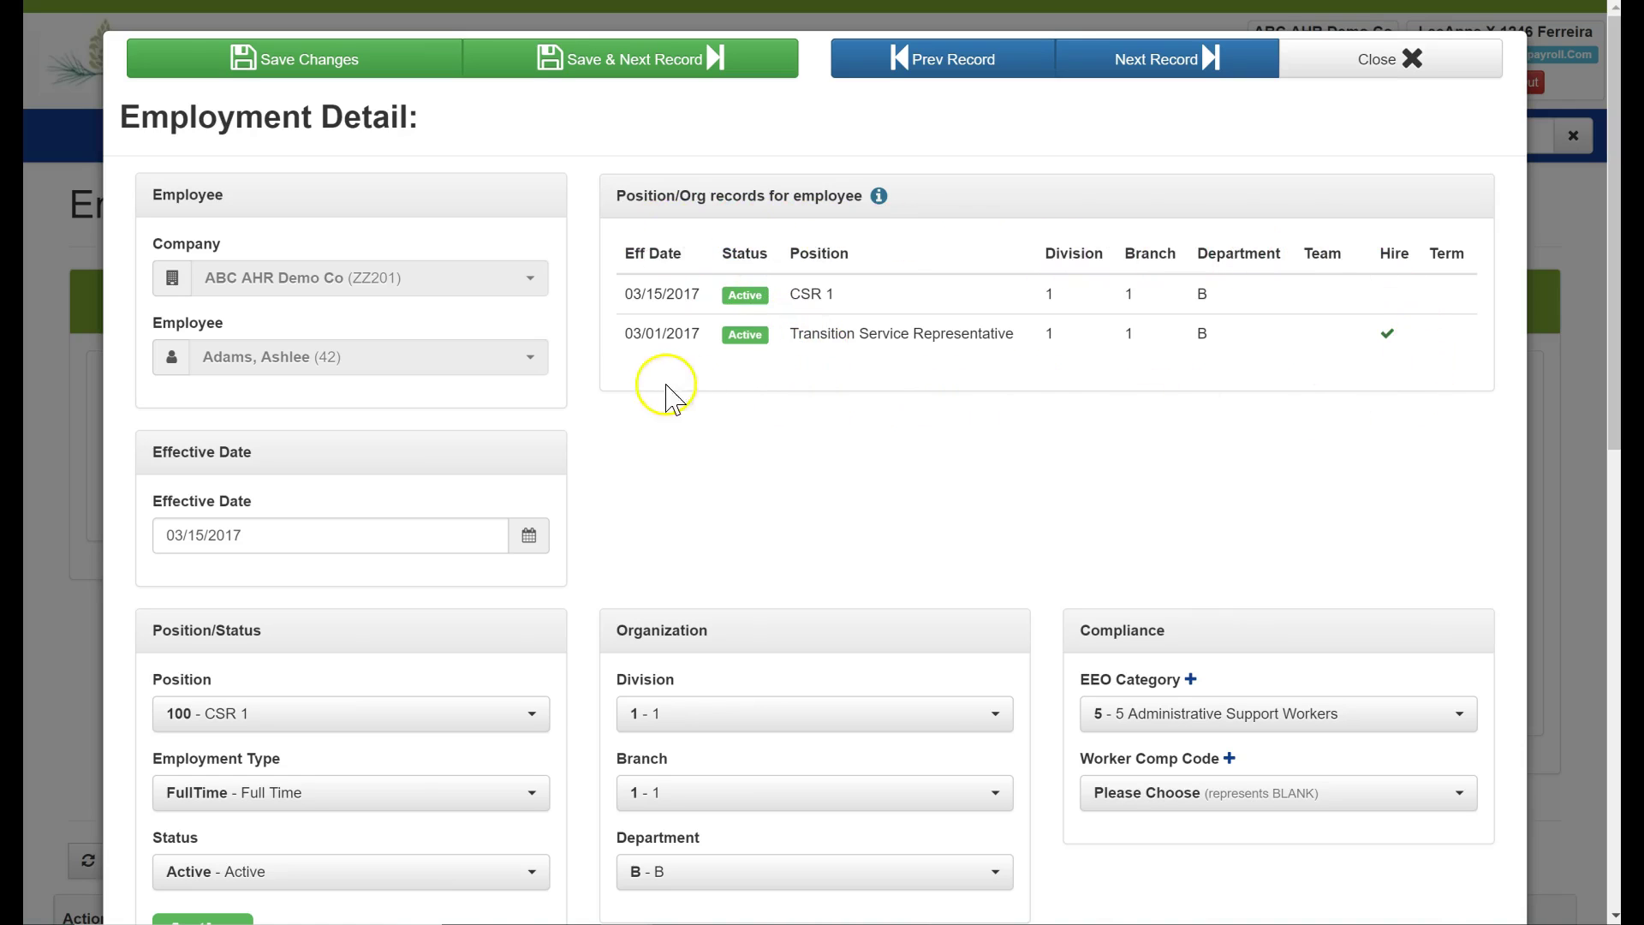
scroll(648, 449, down, 1)
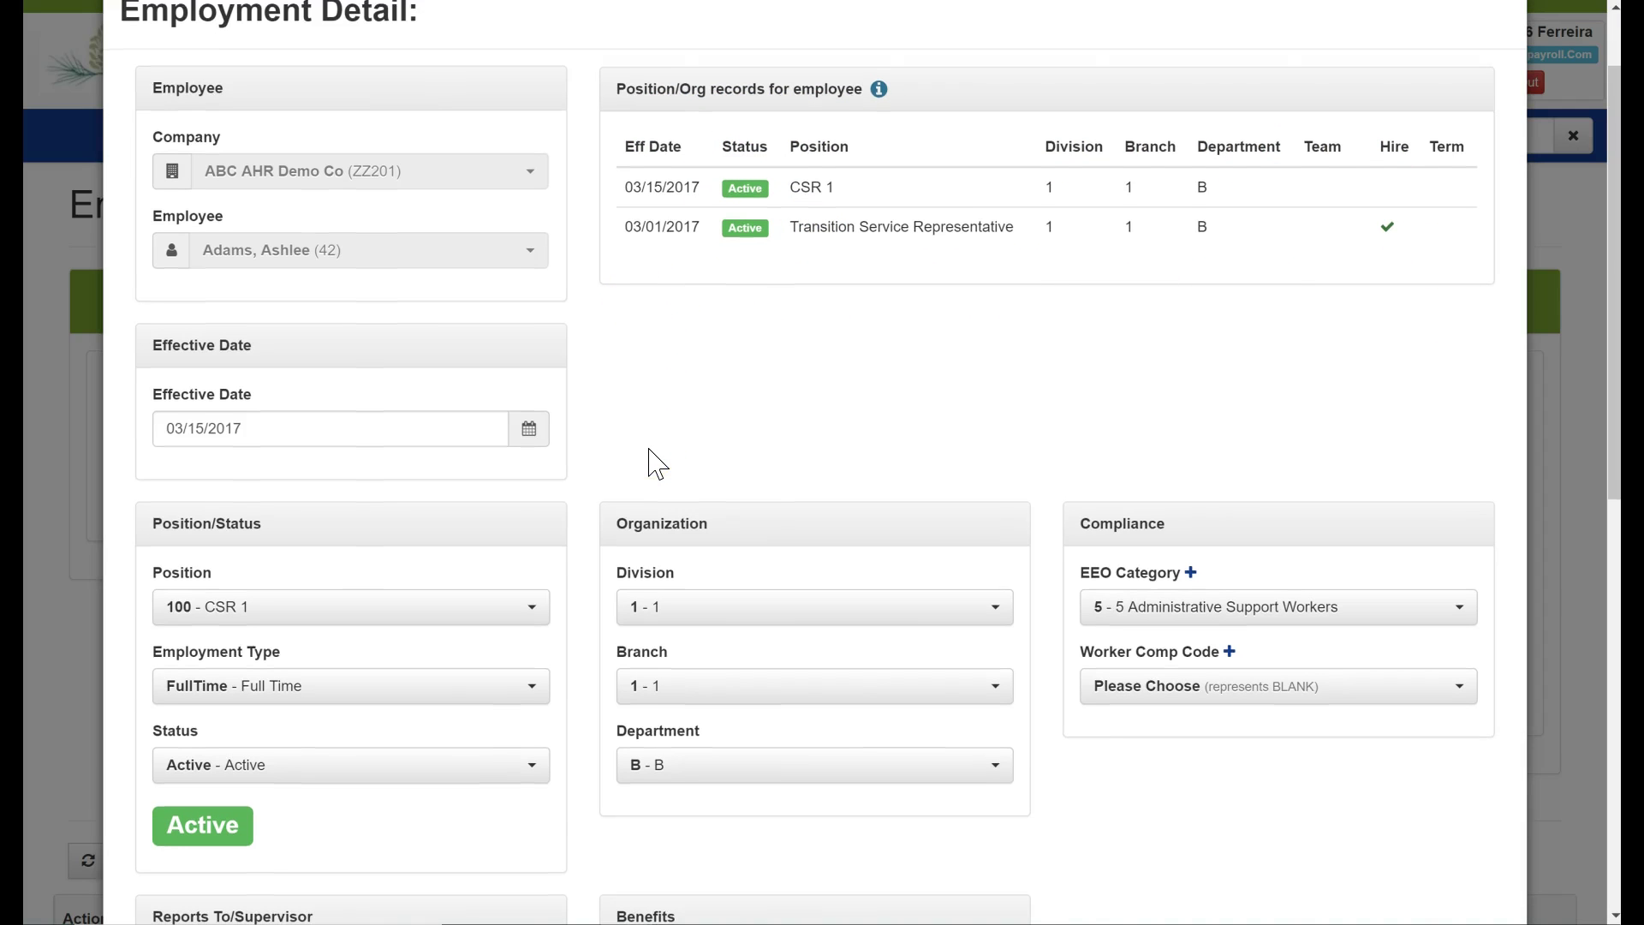
scroll(649, 450, down, 2)
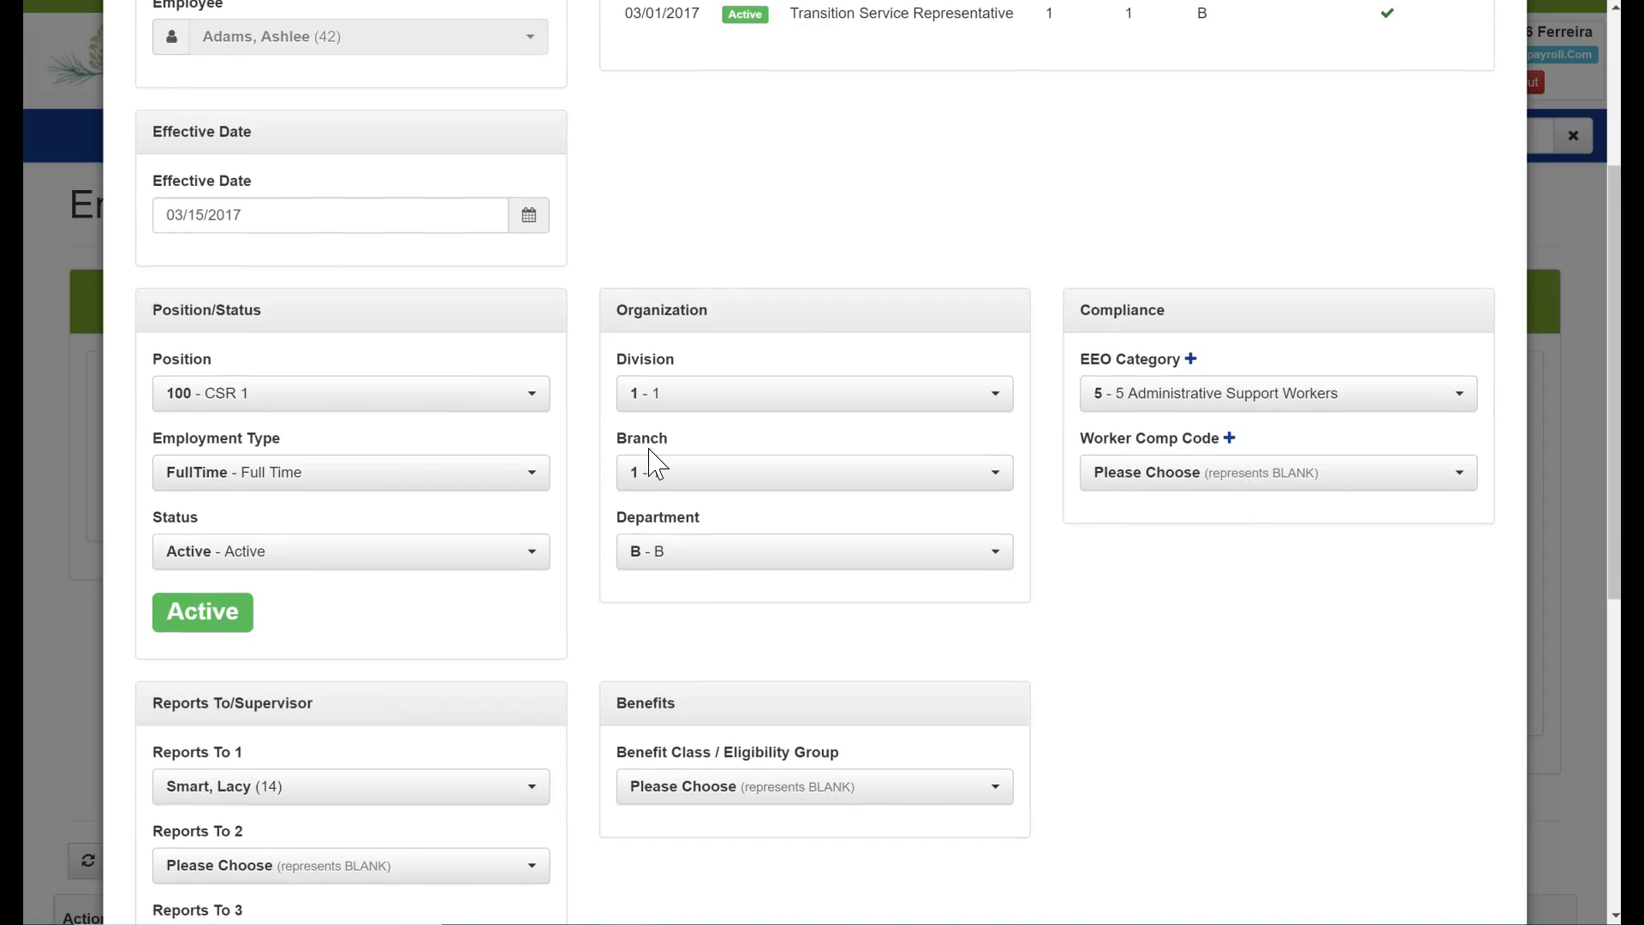
scroll(653, 462, down, 6)
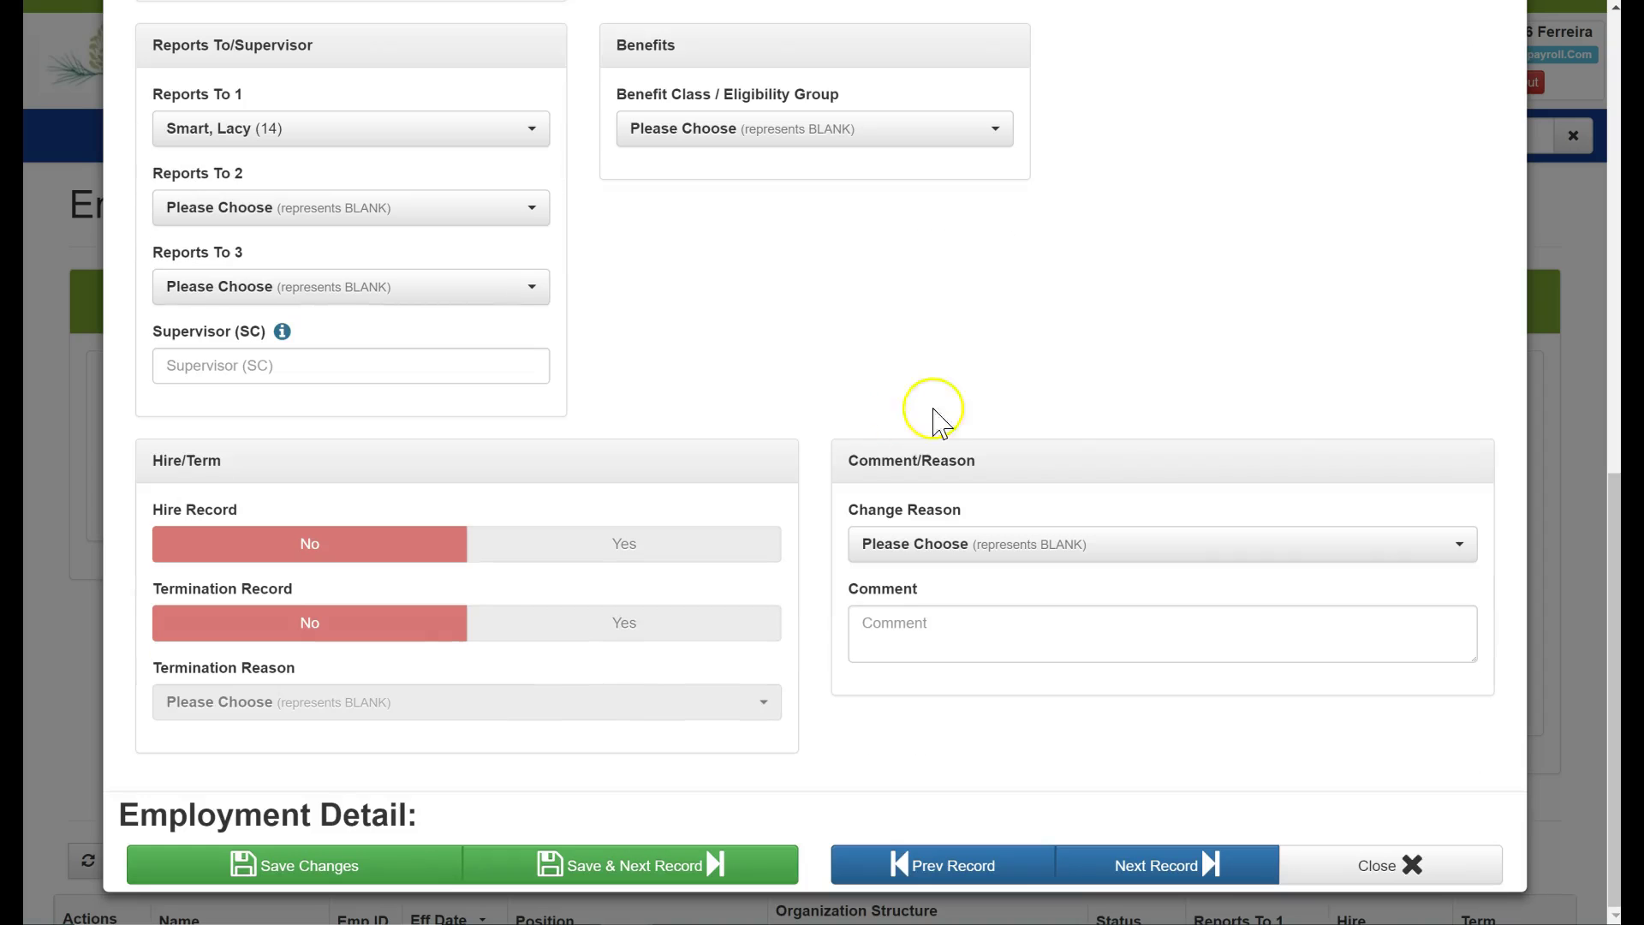
click(1404, 869)
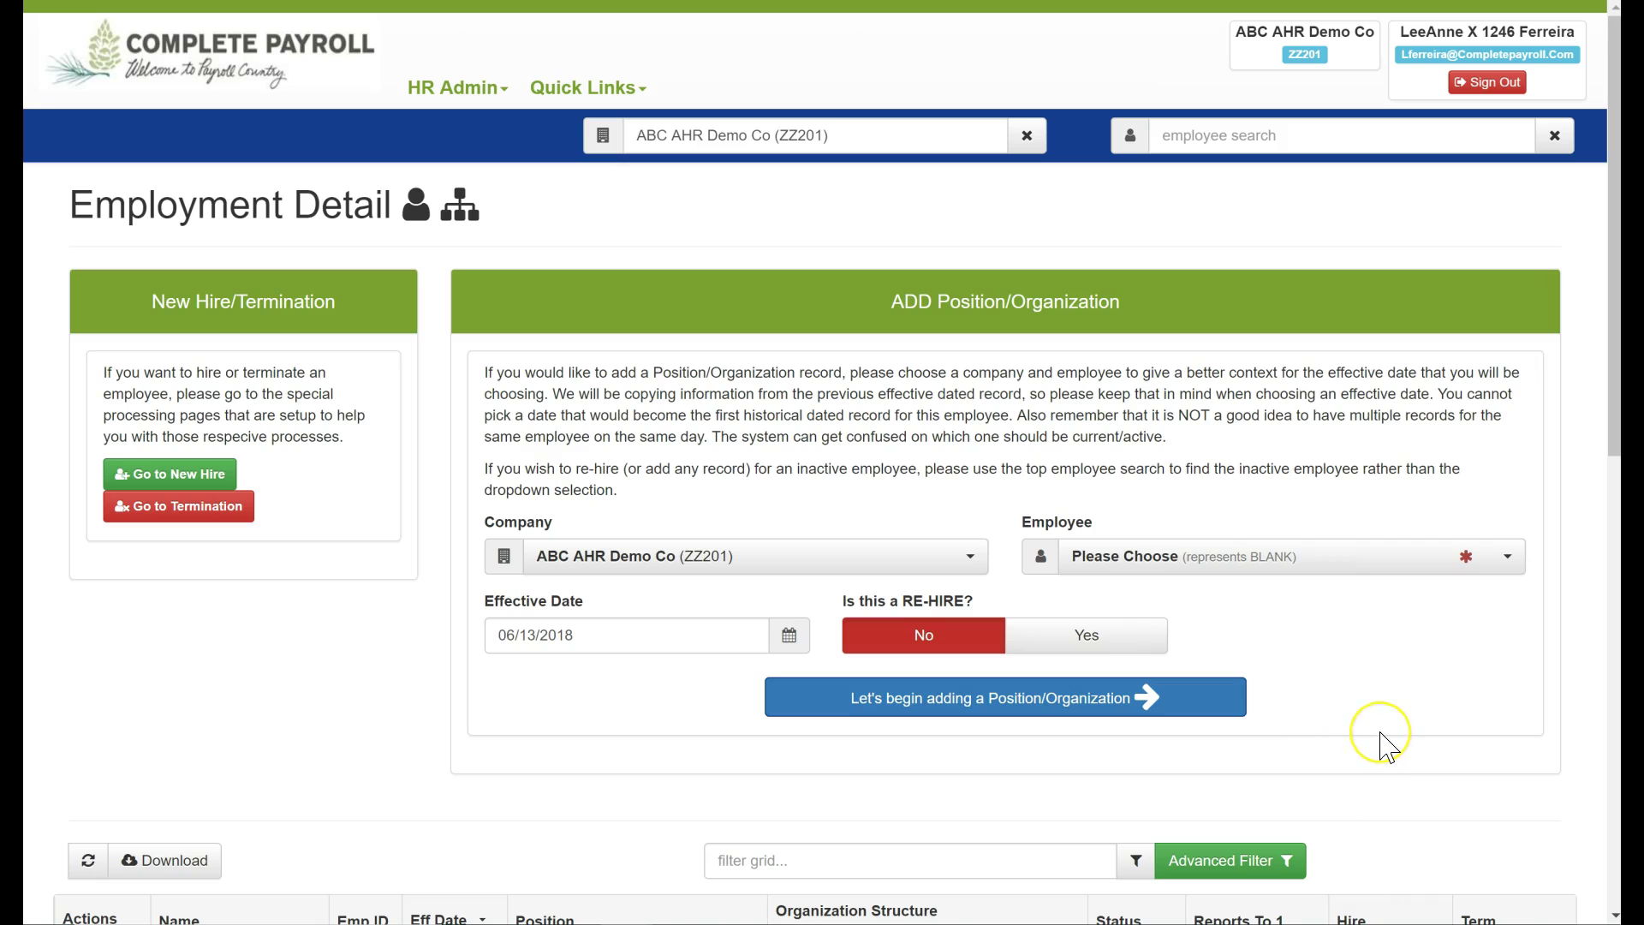
click(465, 91)
click(1265, 477)
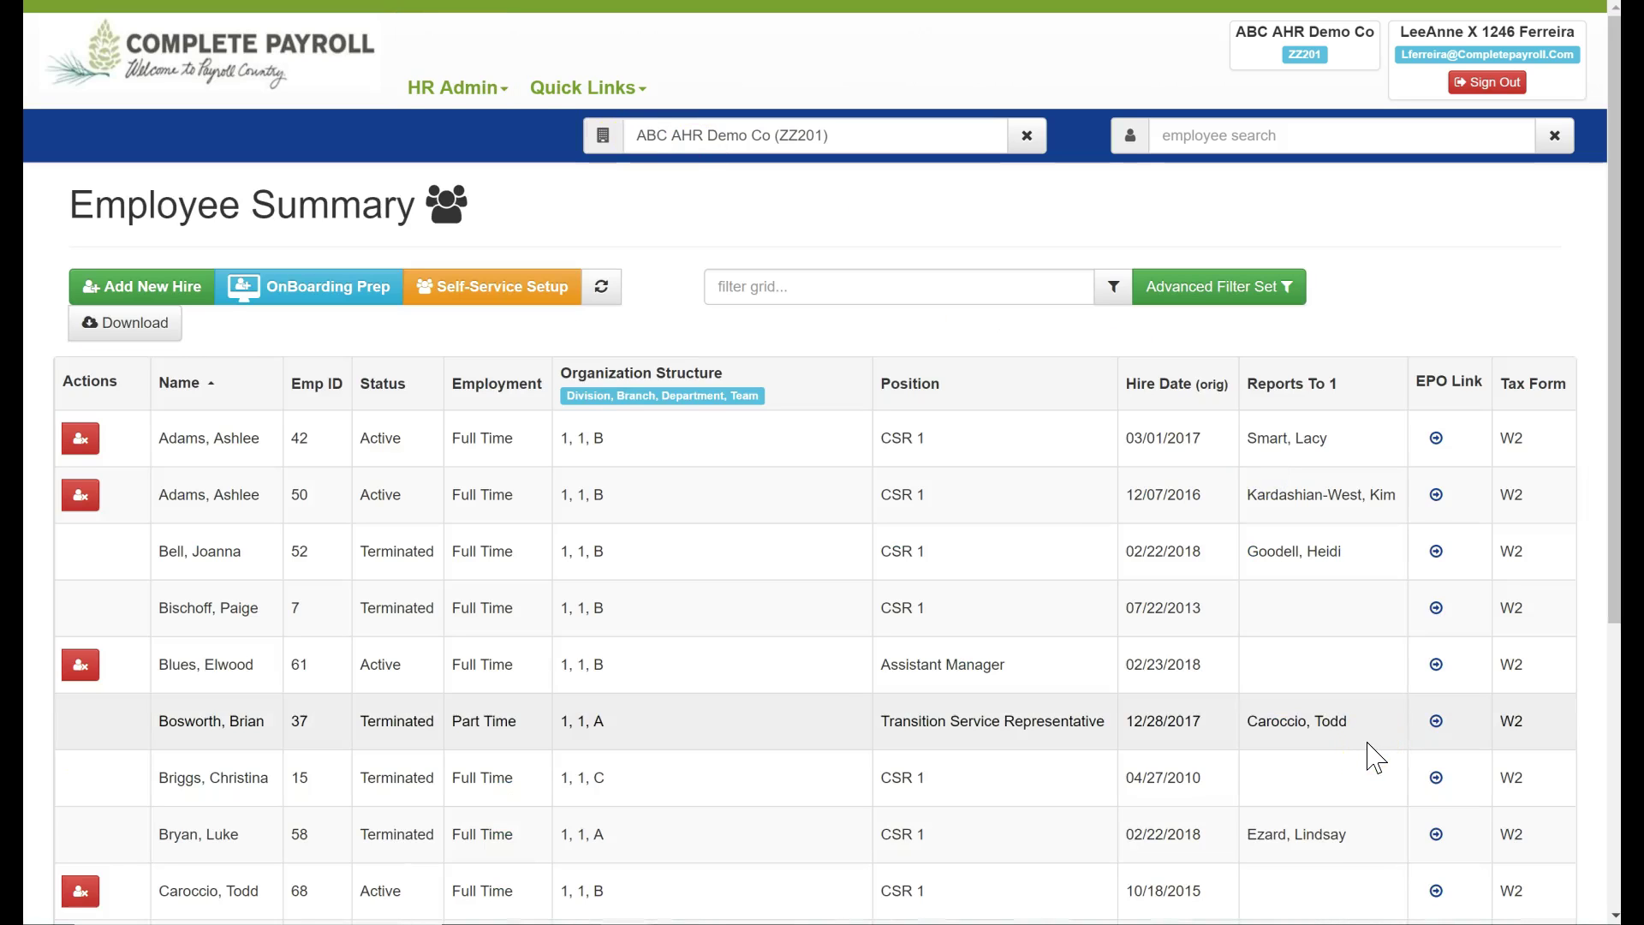
- Open the record of the employee hired 10/18/2015 and save it with Save Changes
click(225, 890)
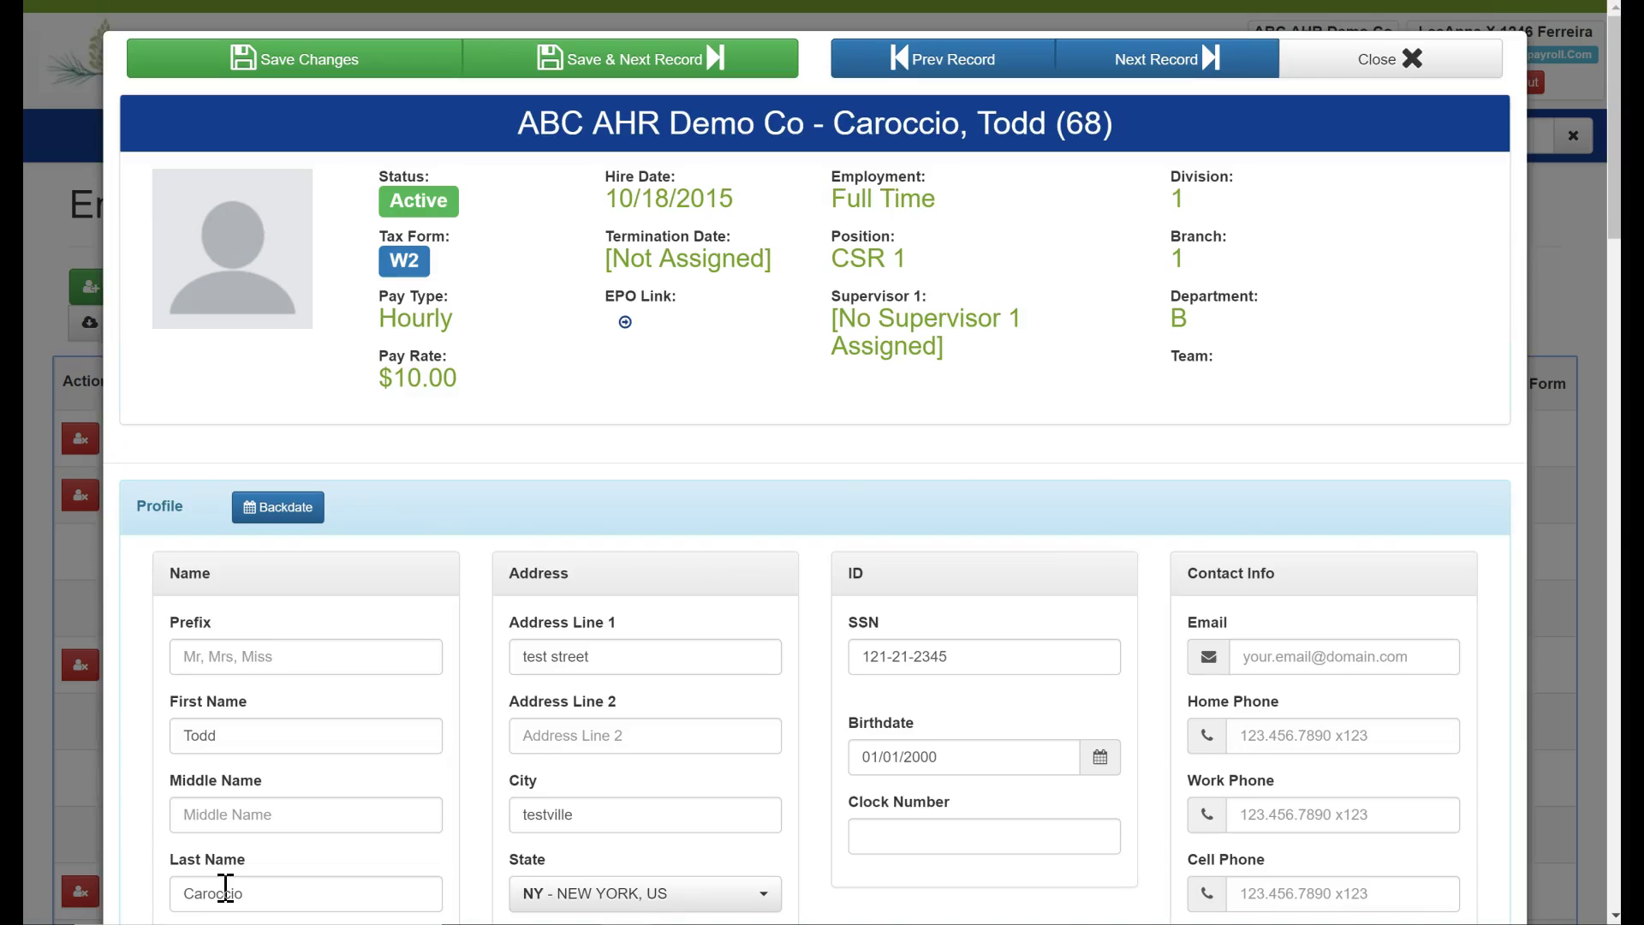
scroll(225, 891, down, 1)
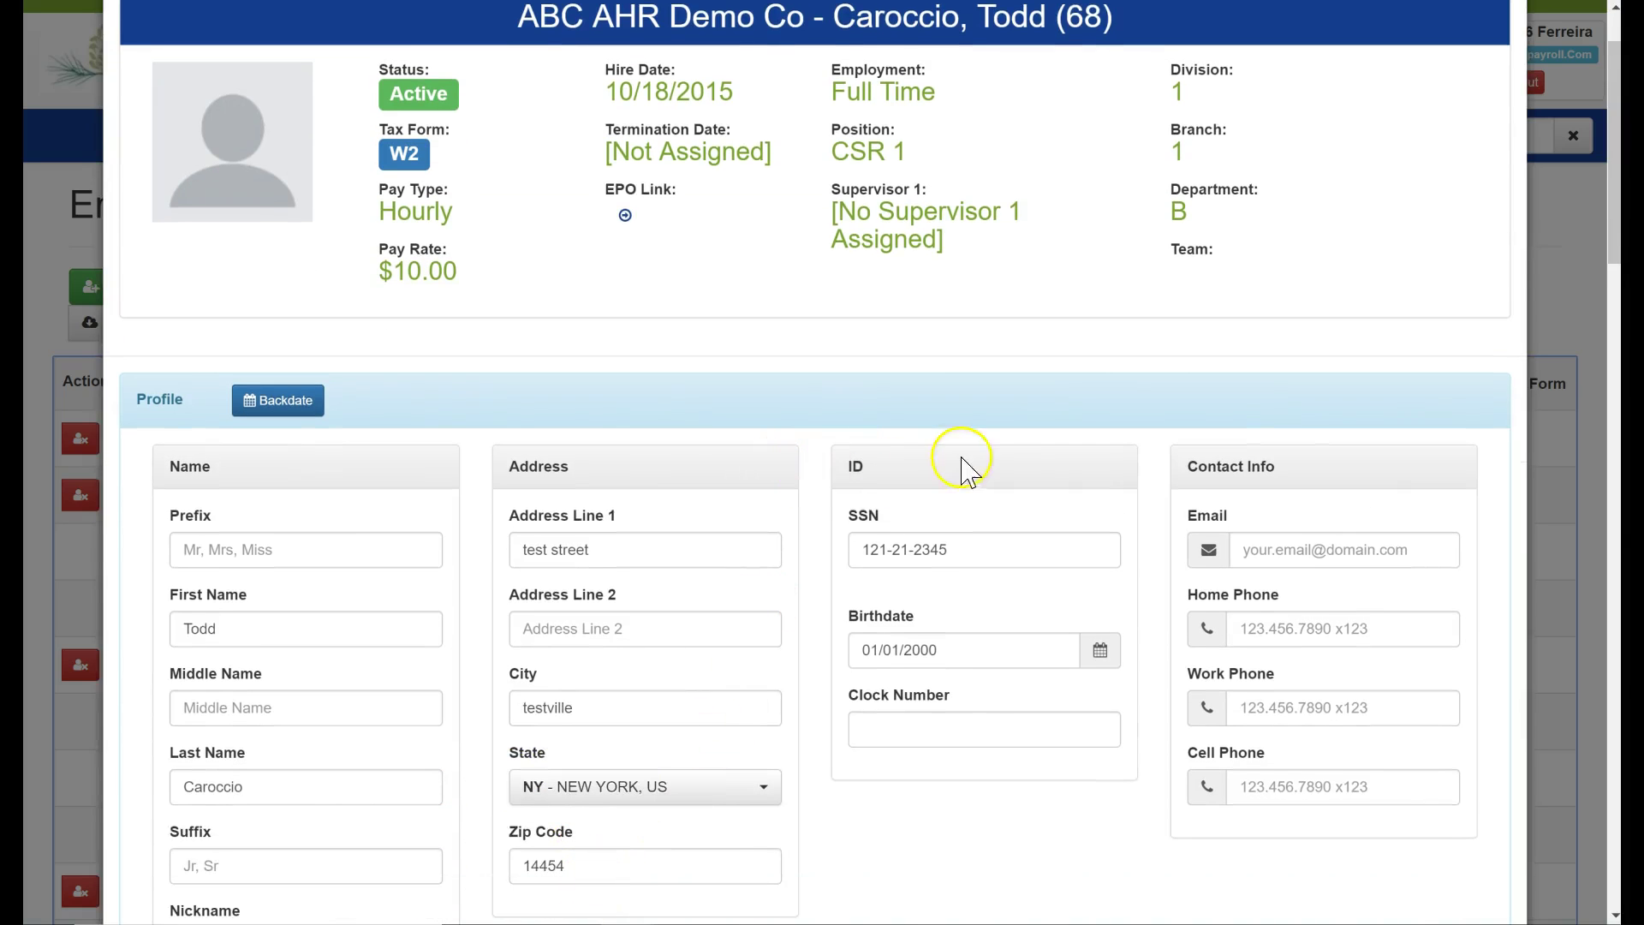
scroll(939, 531, up, 1)
scroll(939, 531, down, 1)
scroll(939, 531, down, 2)
scroll(937, 519, down, 2)
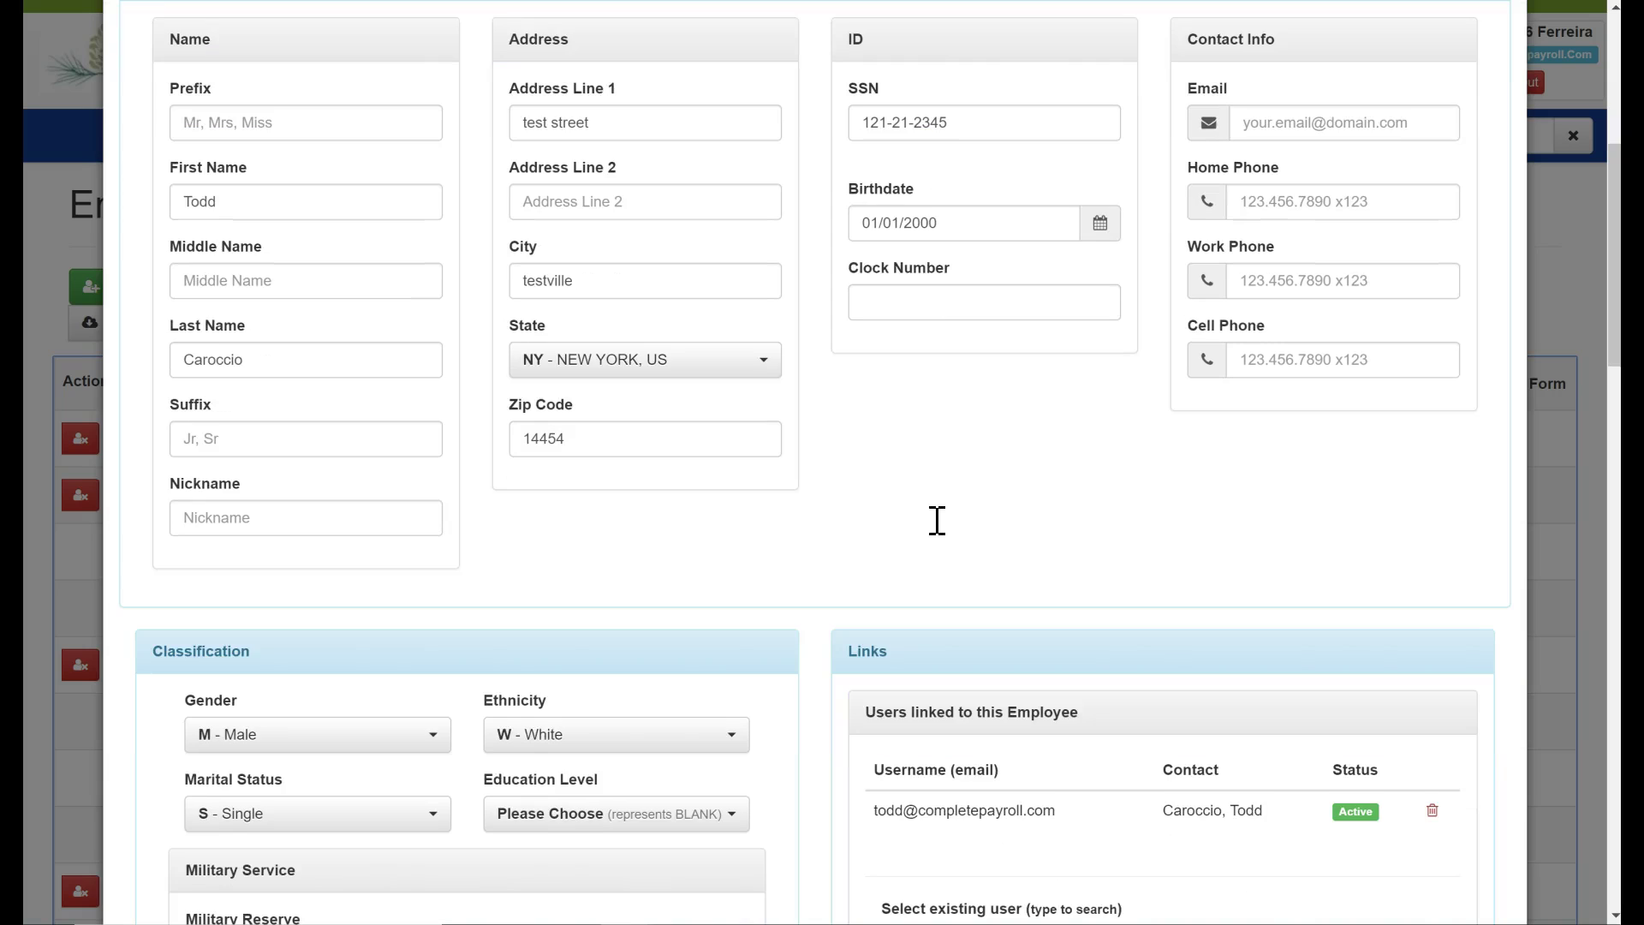
scroll(938, 522, down, 2)
scroll(939, 531, down, 4)
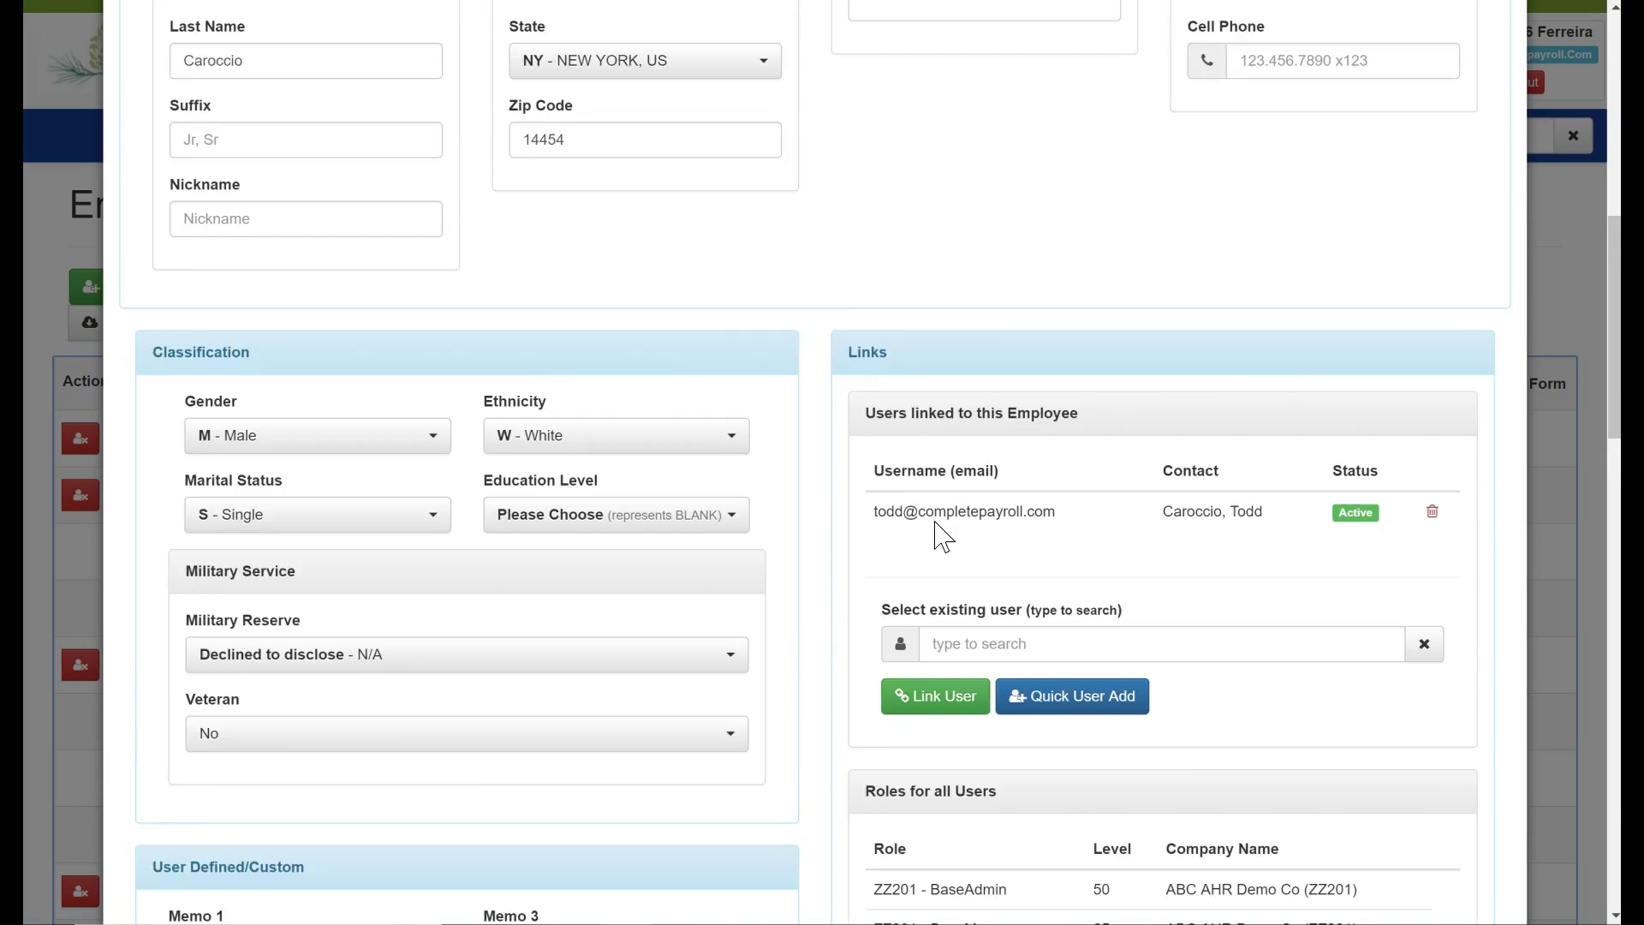
scroll(936, 524, down, 12)
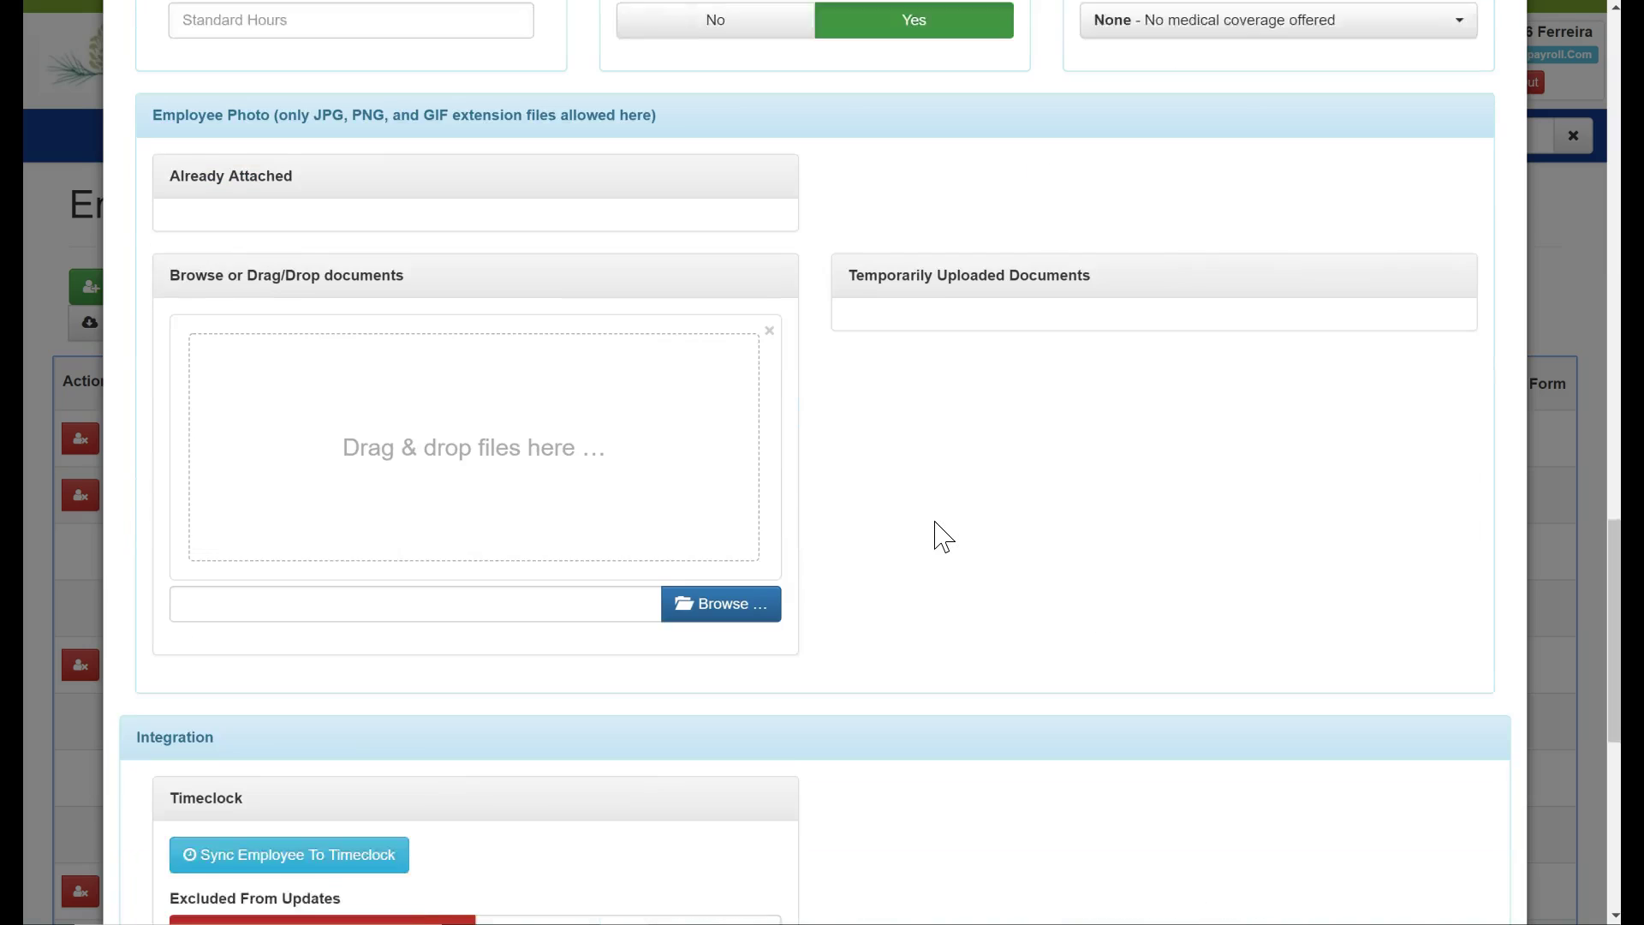
scroll(941, 537, down, 3)
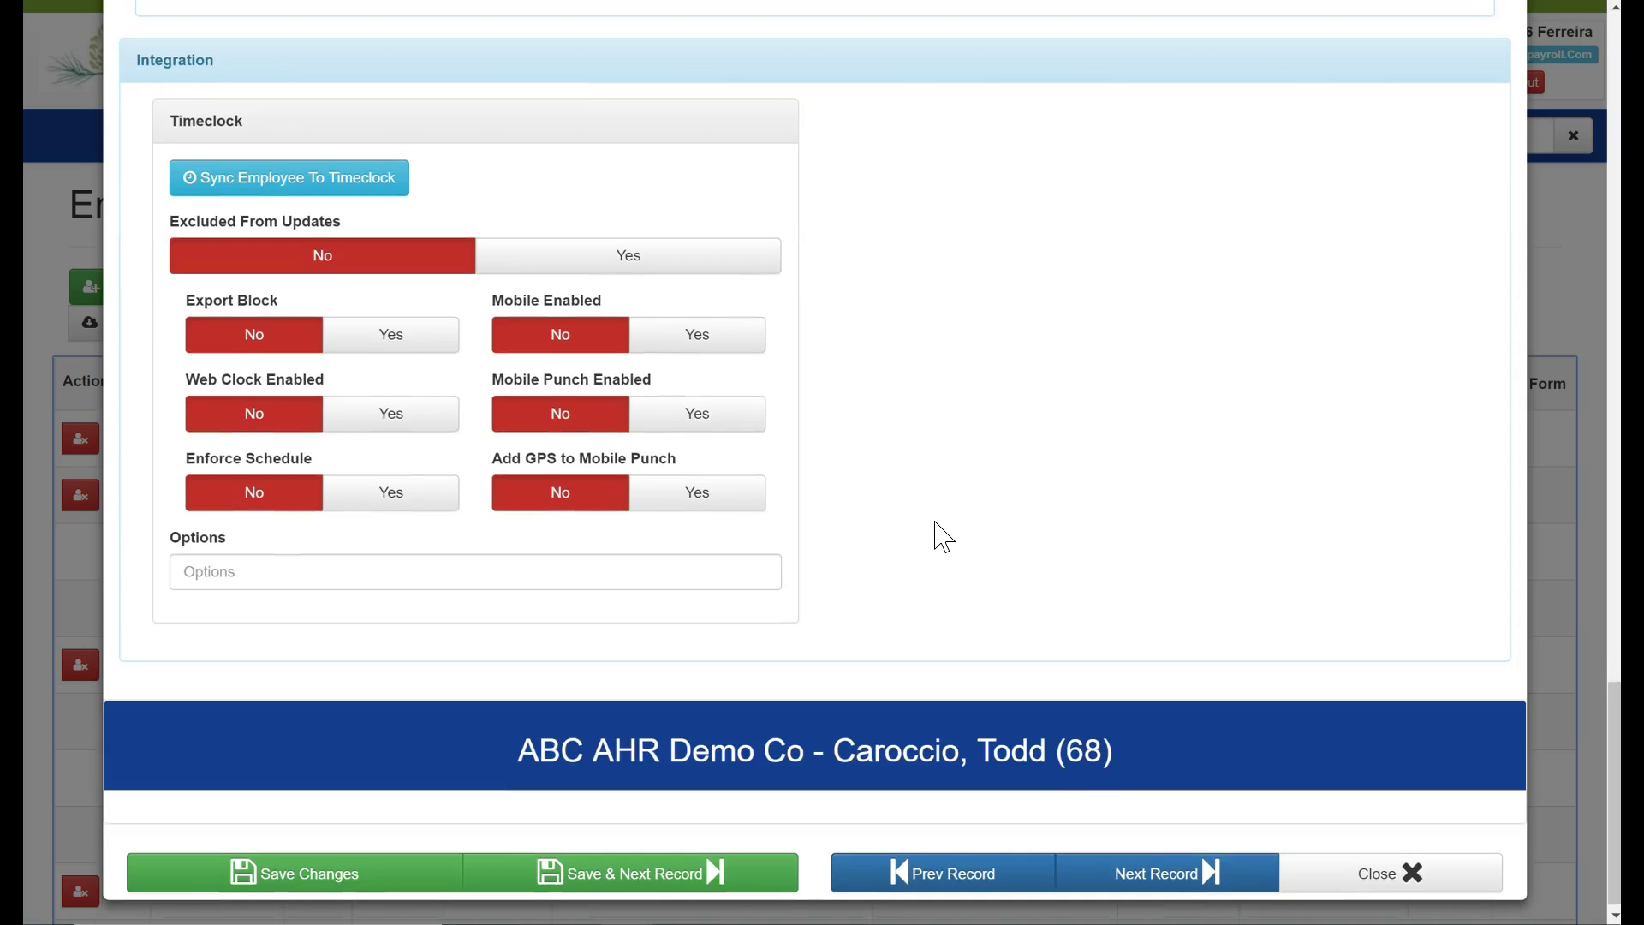
click(306, 862)
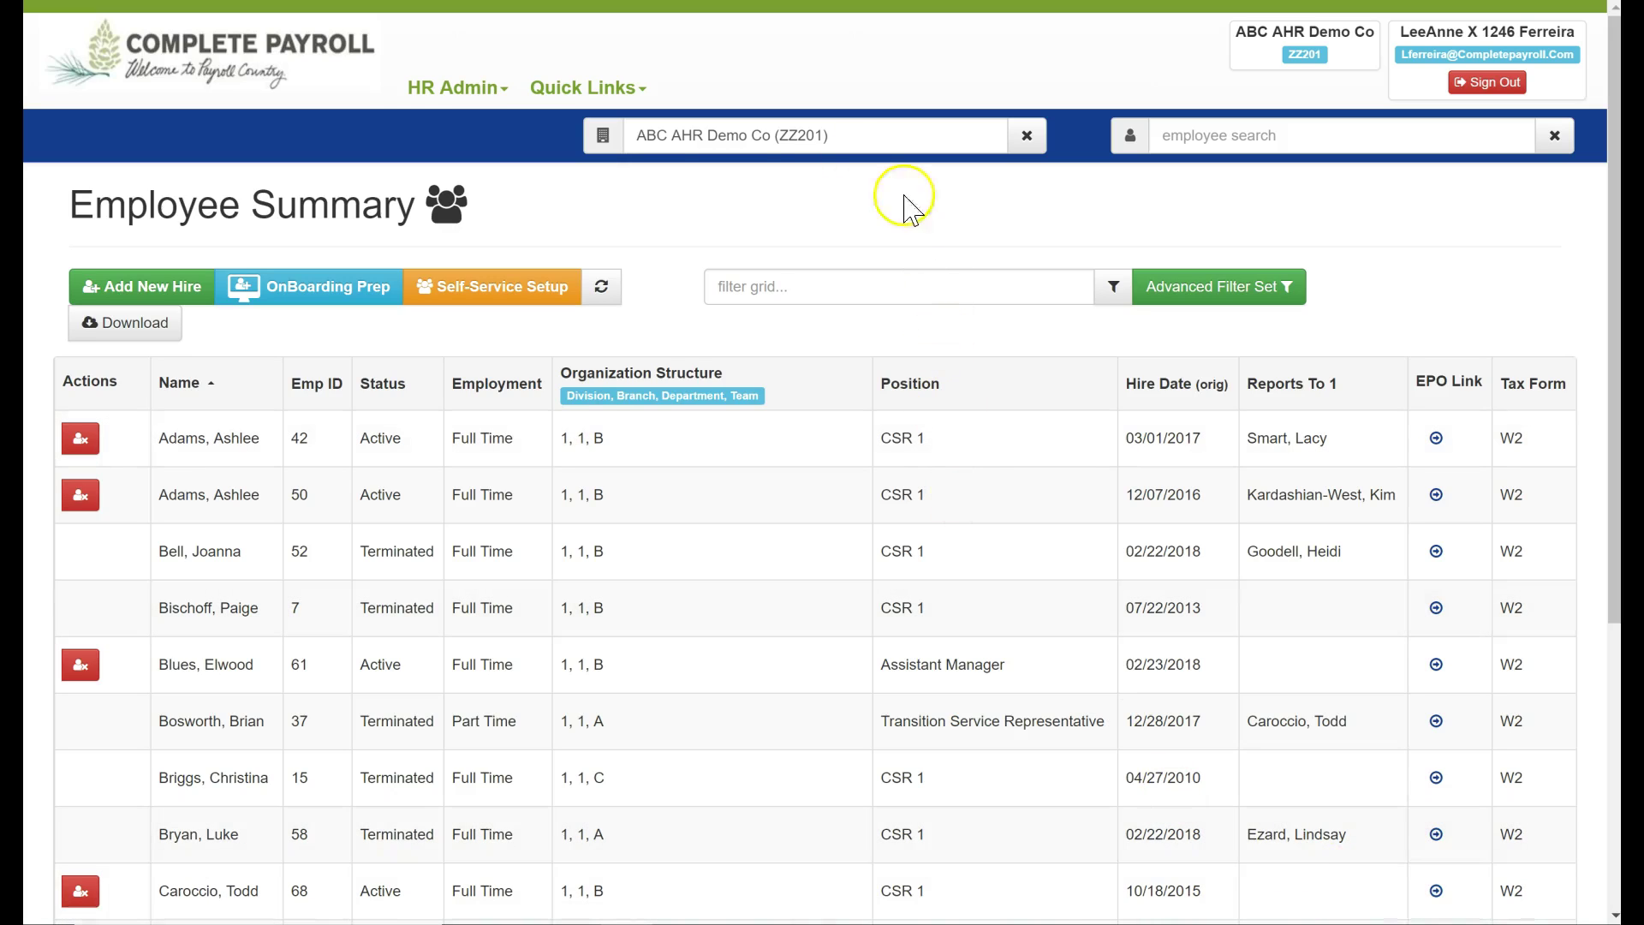
- View the Achievements list of three Employee of the Year awards and one Star Award
click(454, 94)
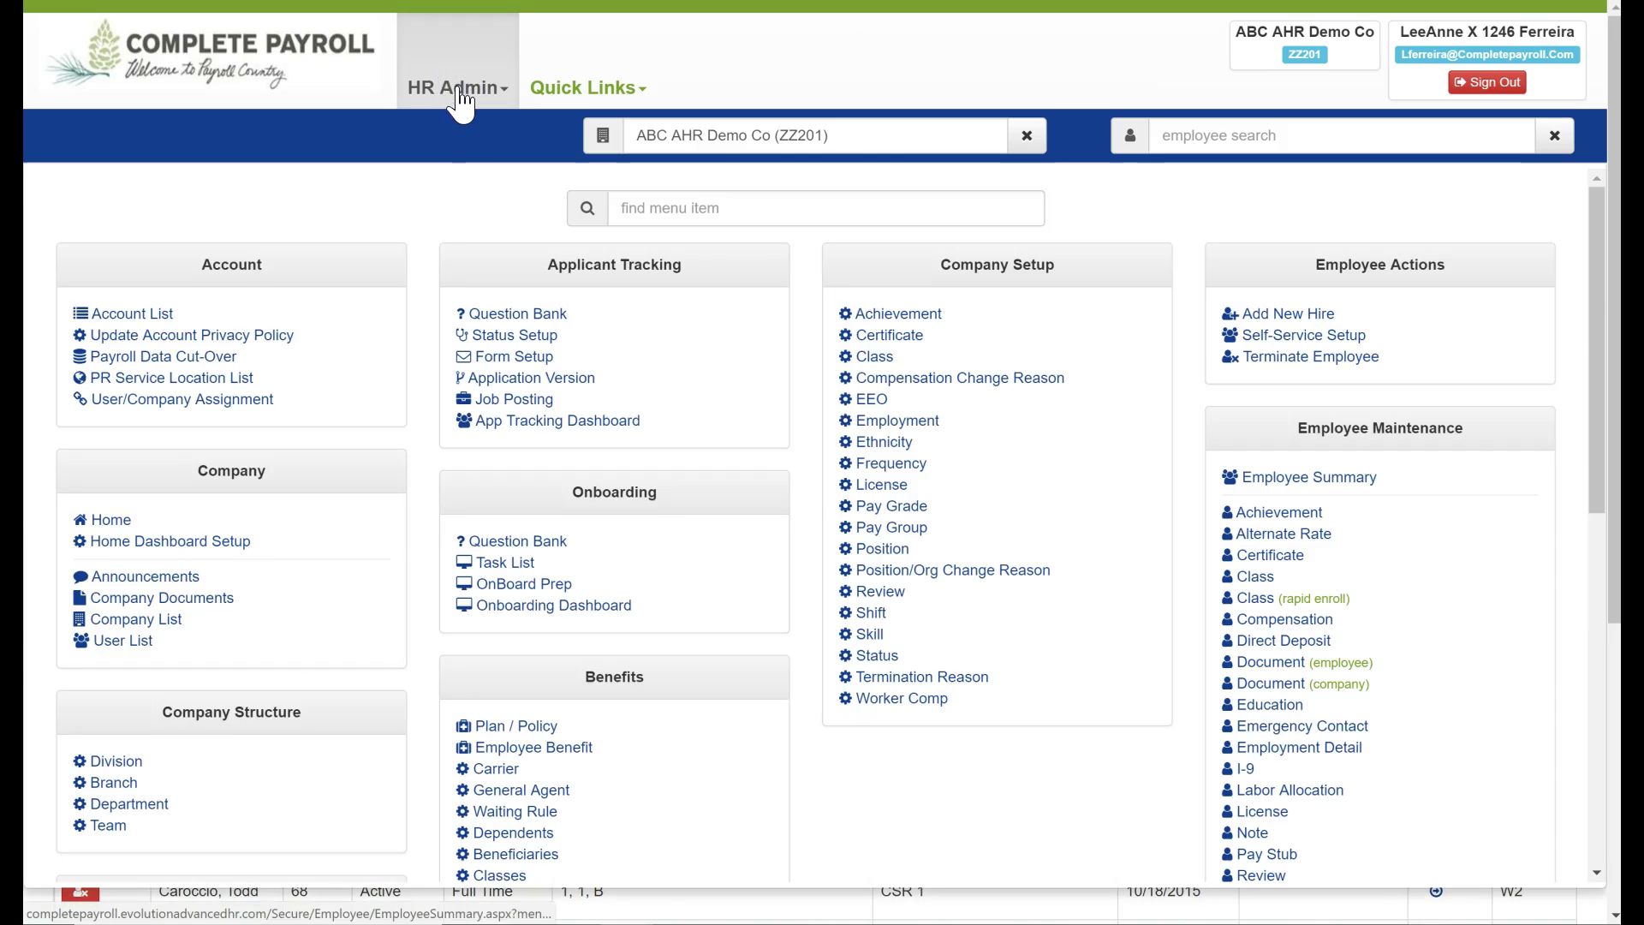
drag(1603, 291, 1606, 321)
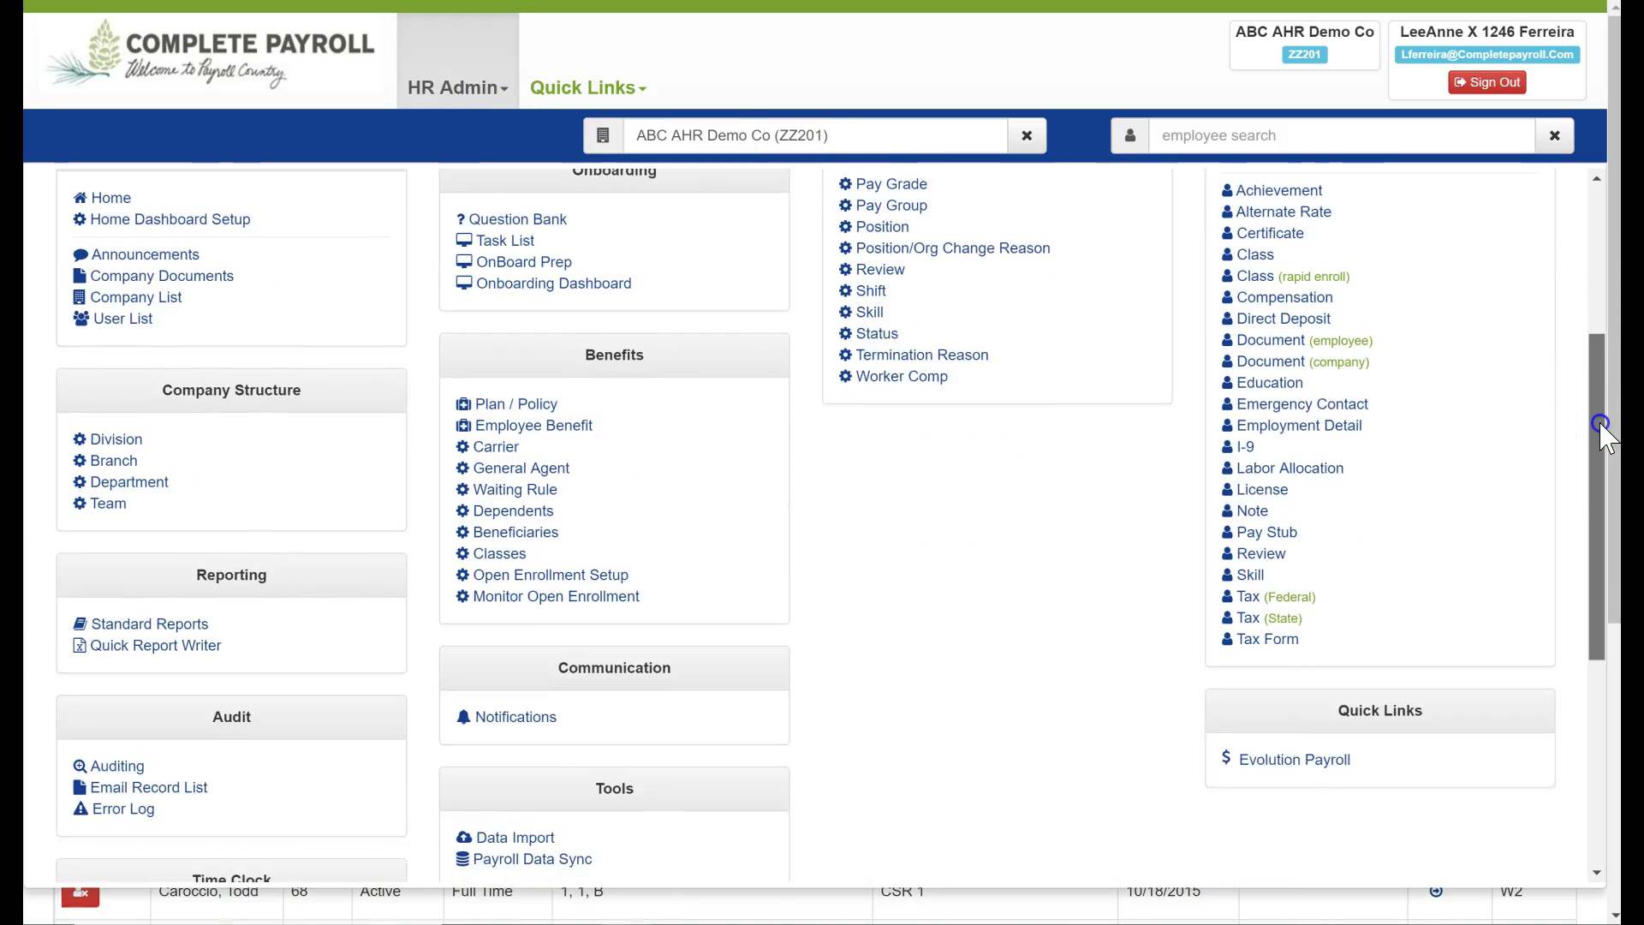
drag(1601, 426, 1600, 404)
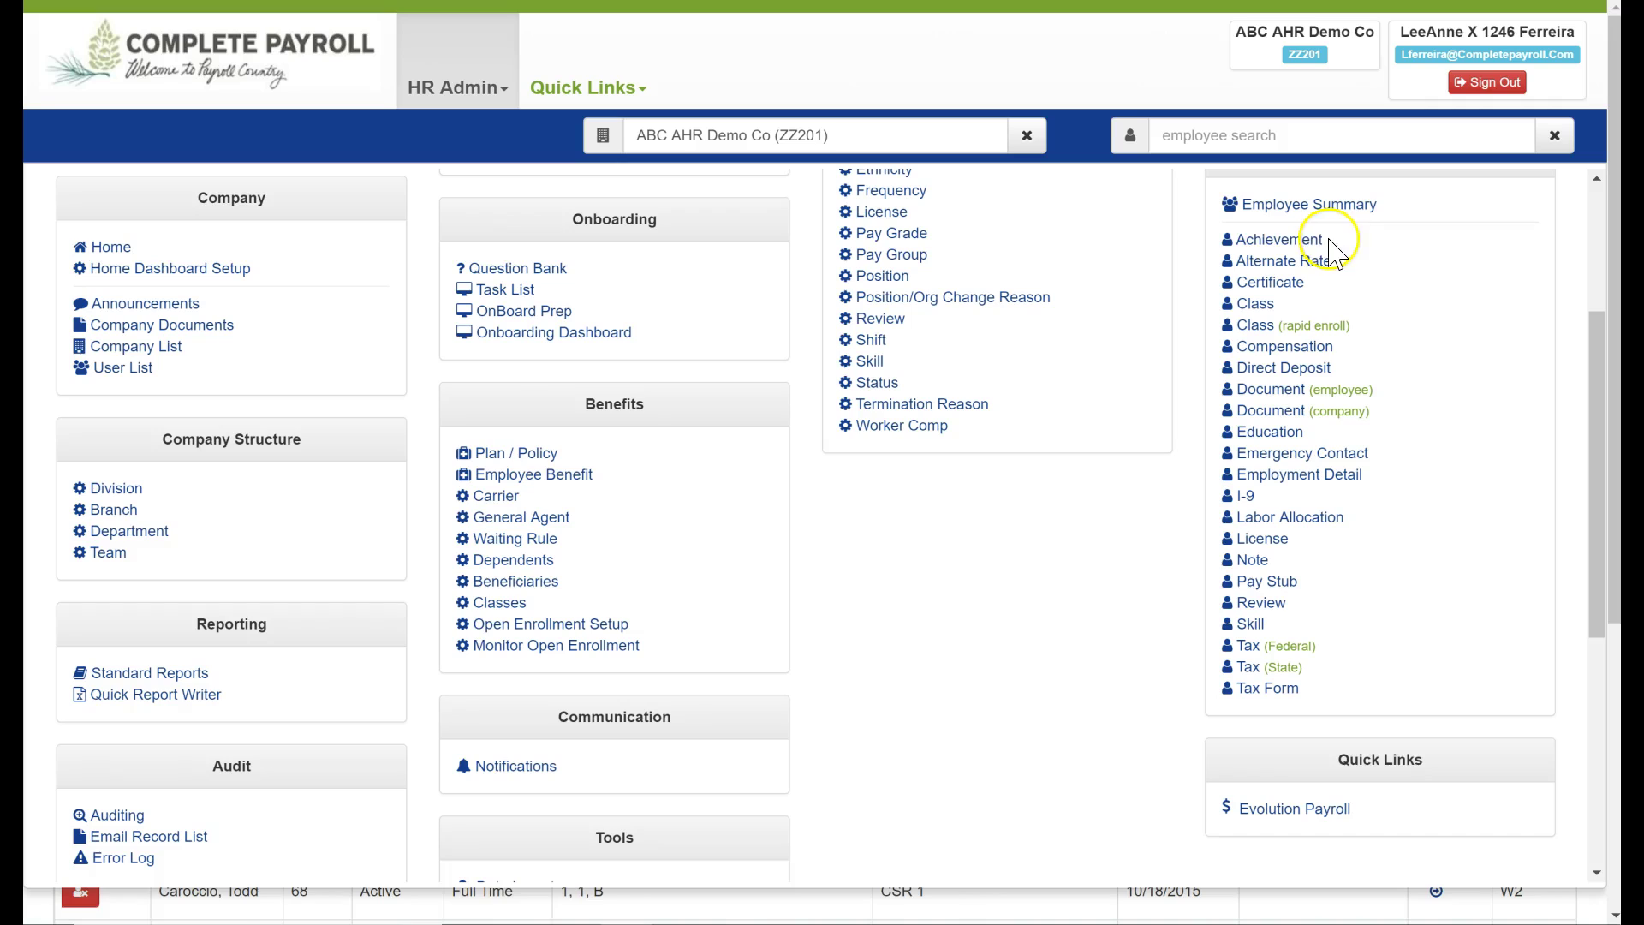
click(1323, 244)
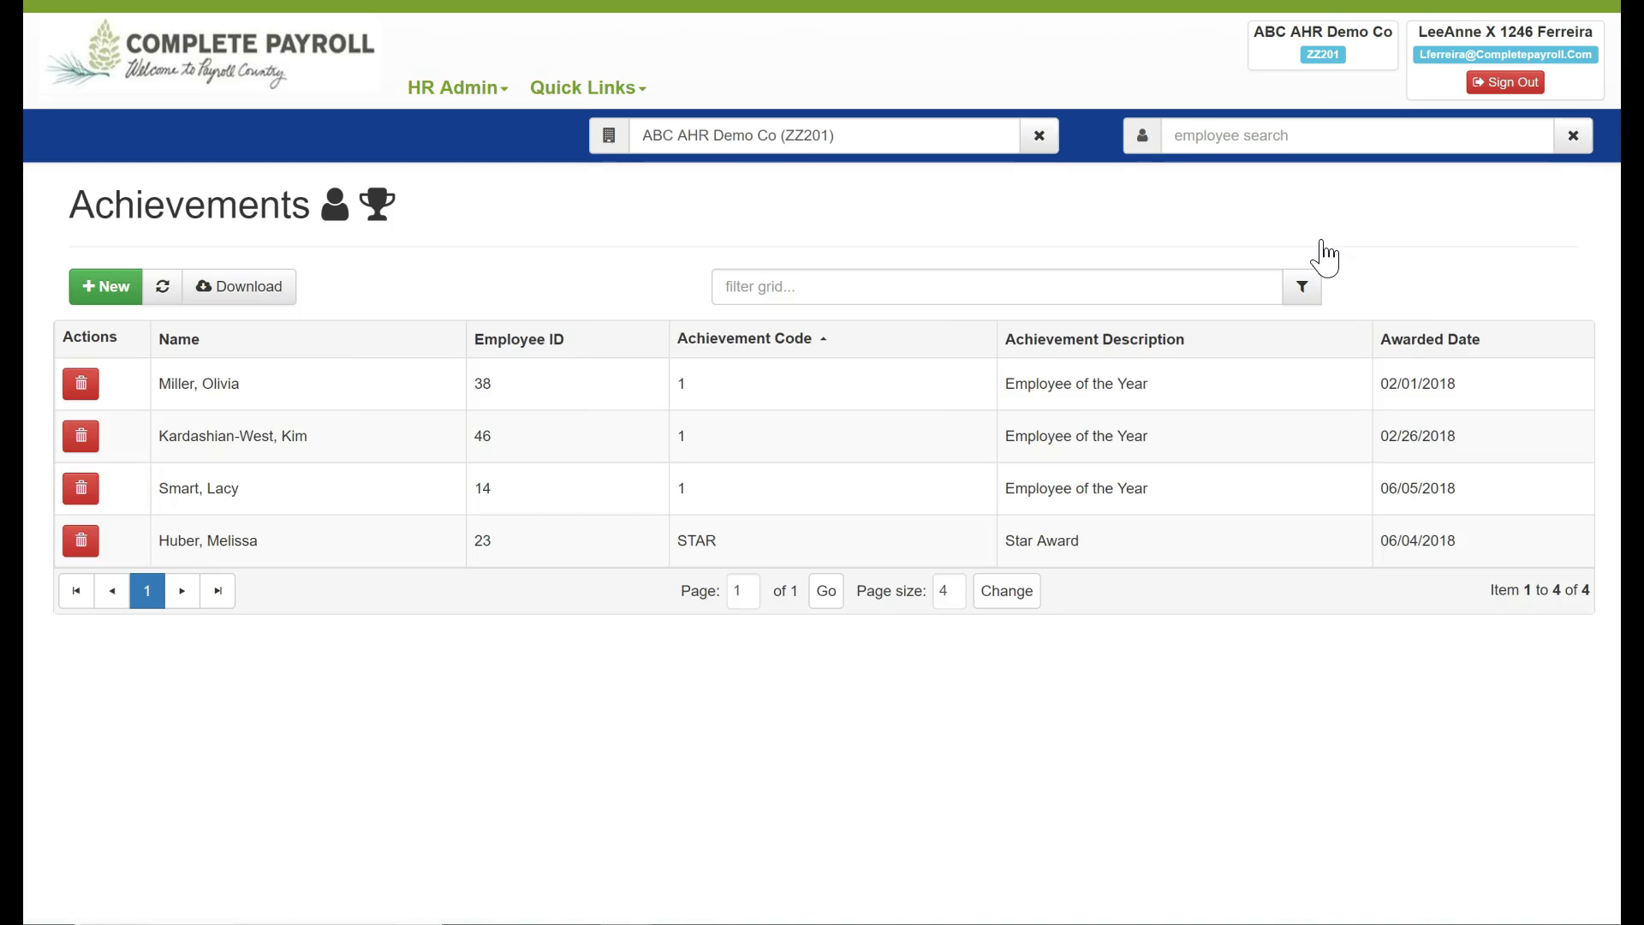
click(1308, 240)
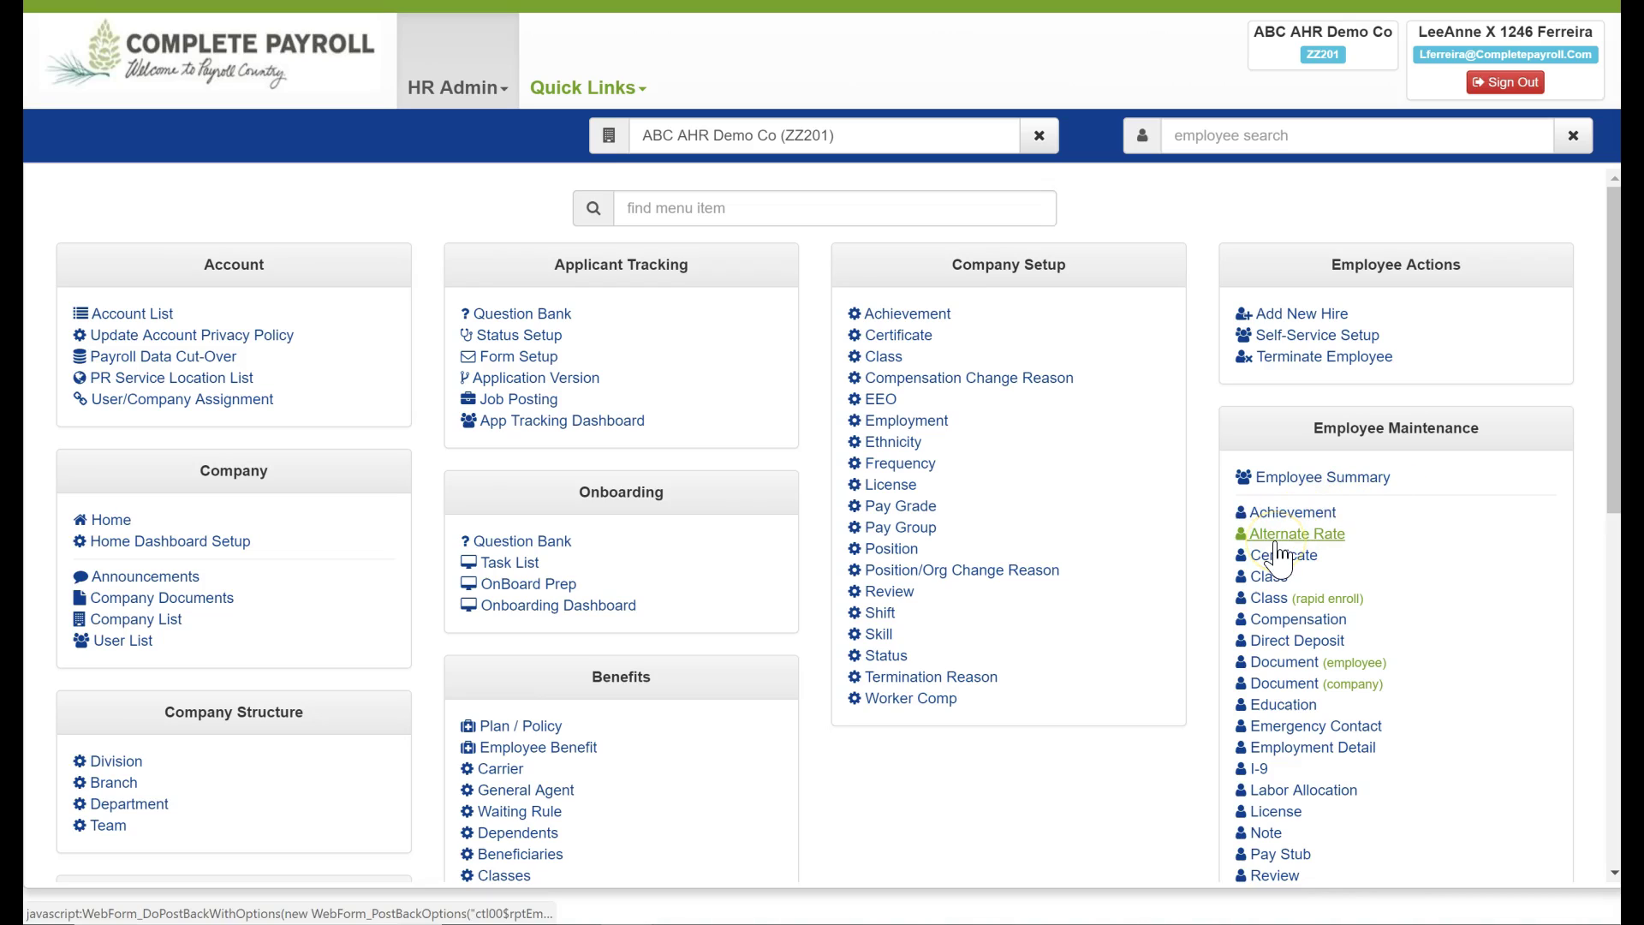
- Open Alternate Rates and start a new rate record for the chosen employee
click(1276, 539)
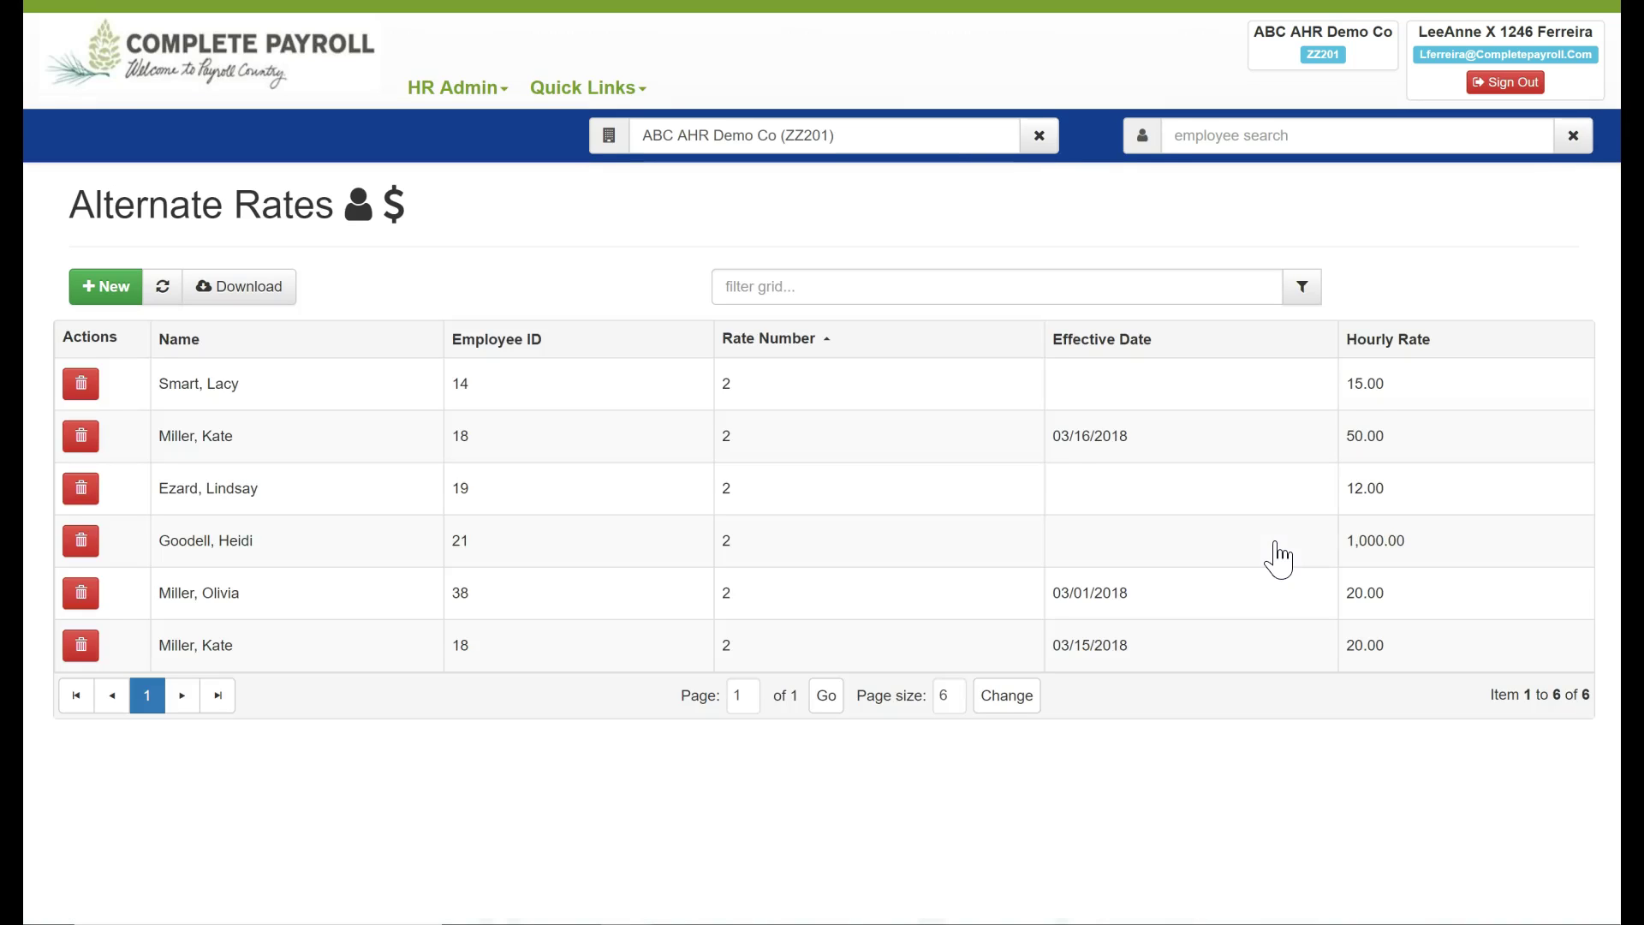
click(110, 291)
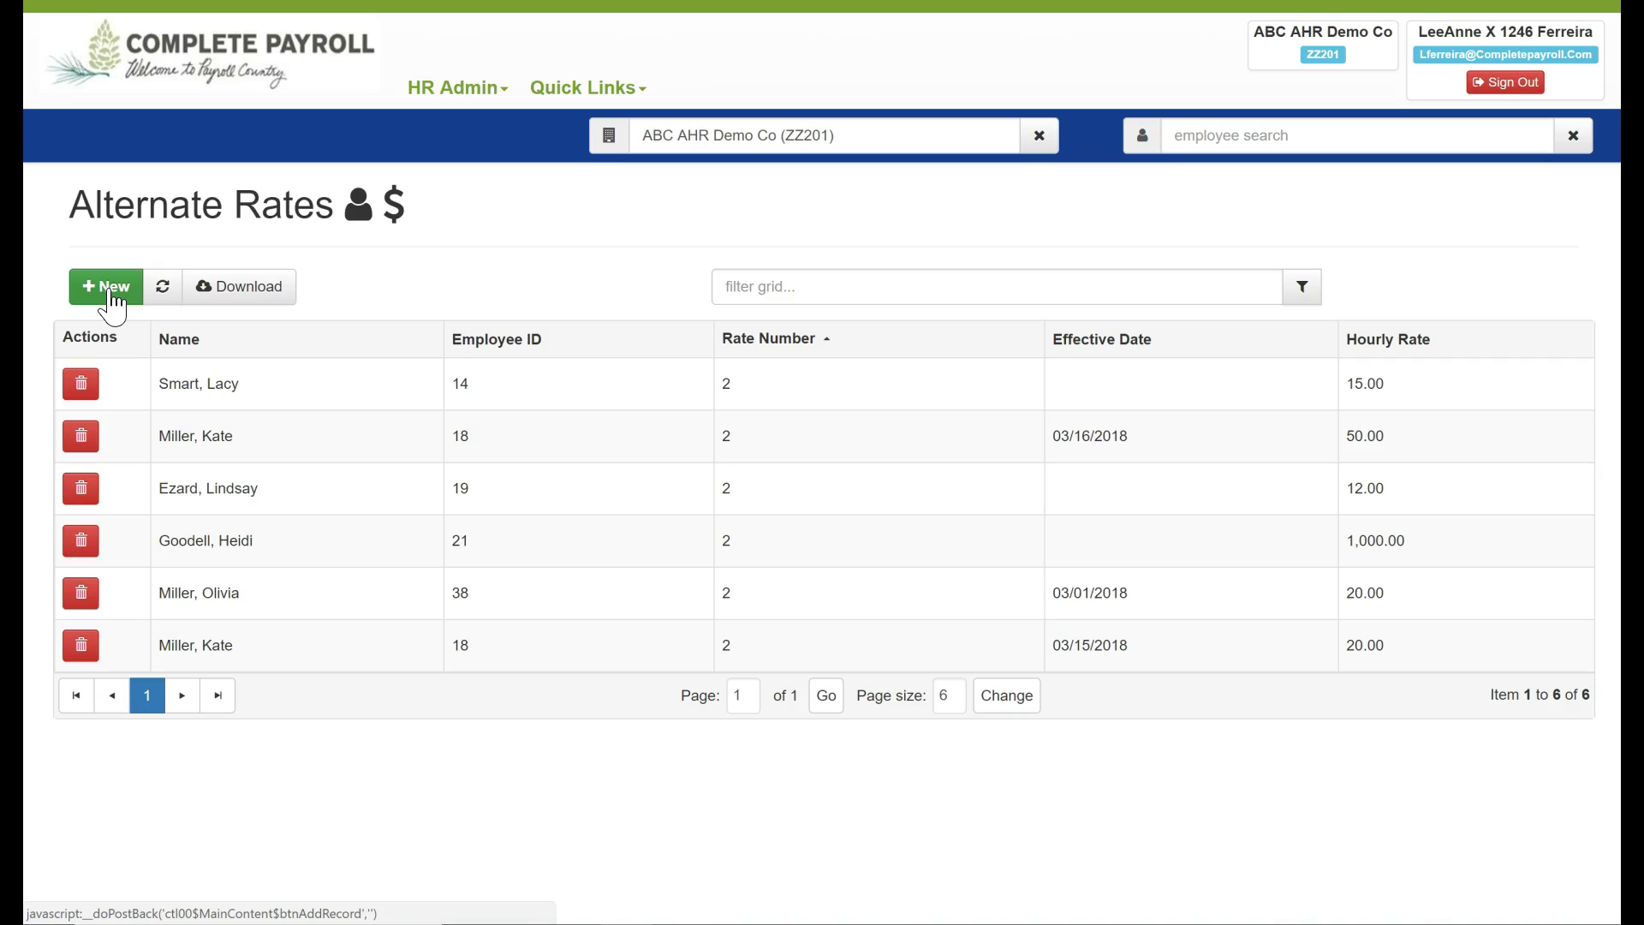
click(109, 291)
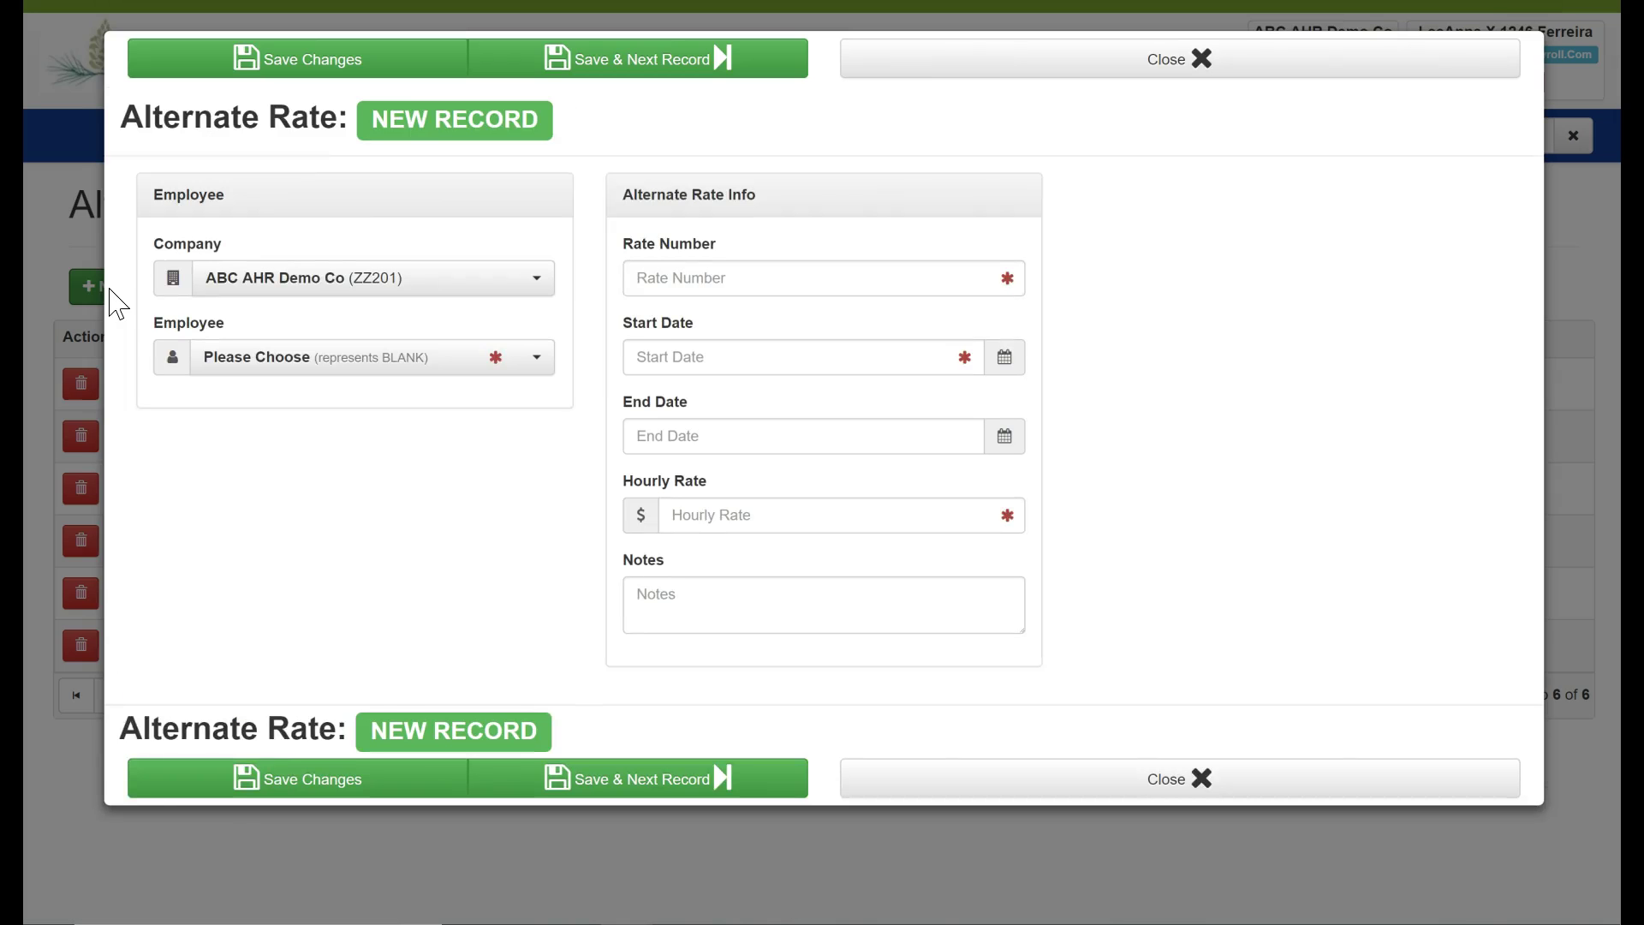
click(536, 358)
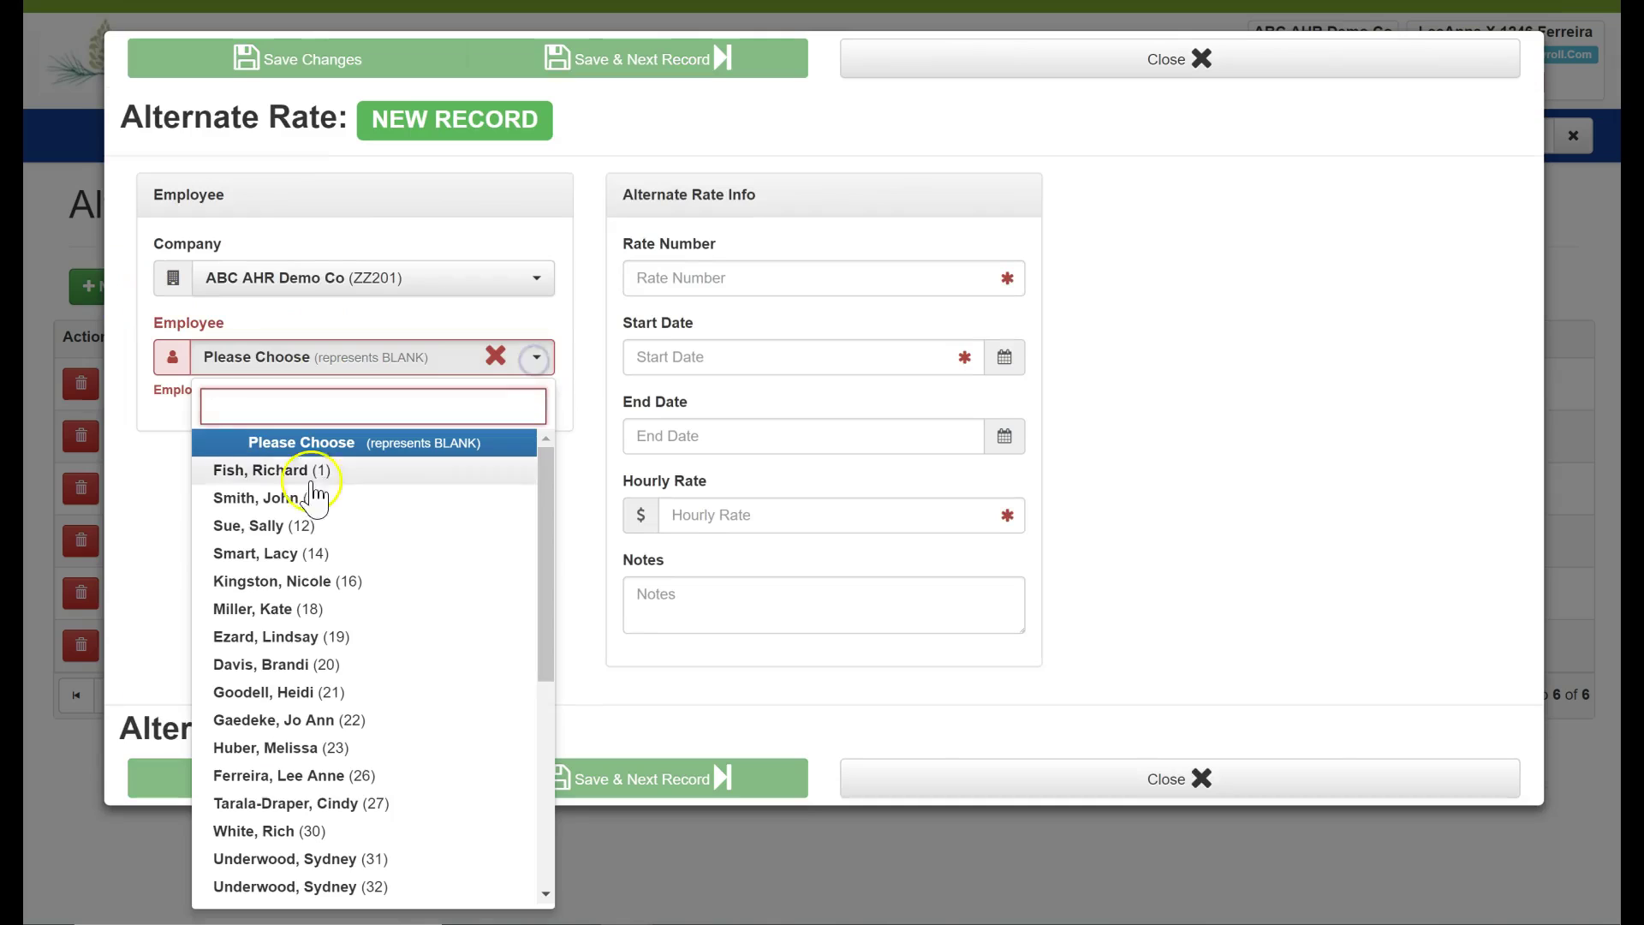
click(257, 525)
- Save rate number 3 starting 06/13/2018 at 22.00, then raise the 03/16/2018 rate to 51.00
click(923, 285)
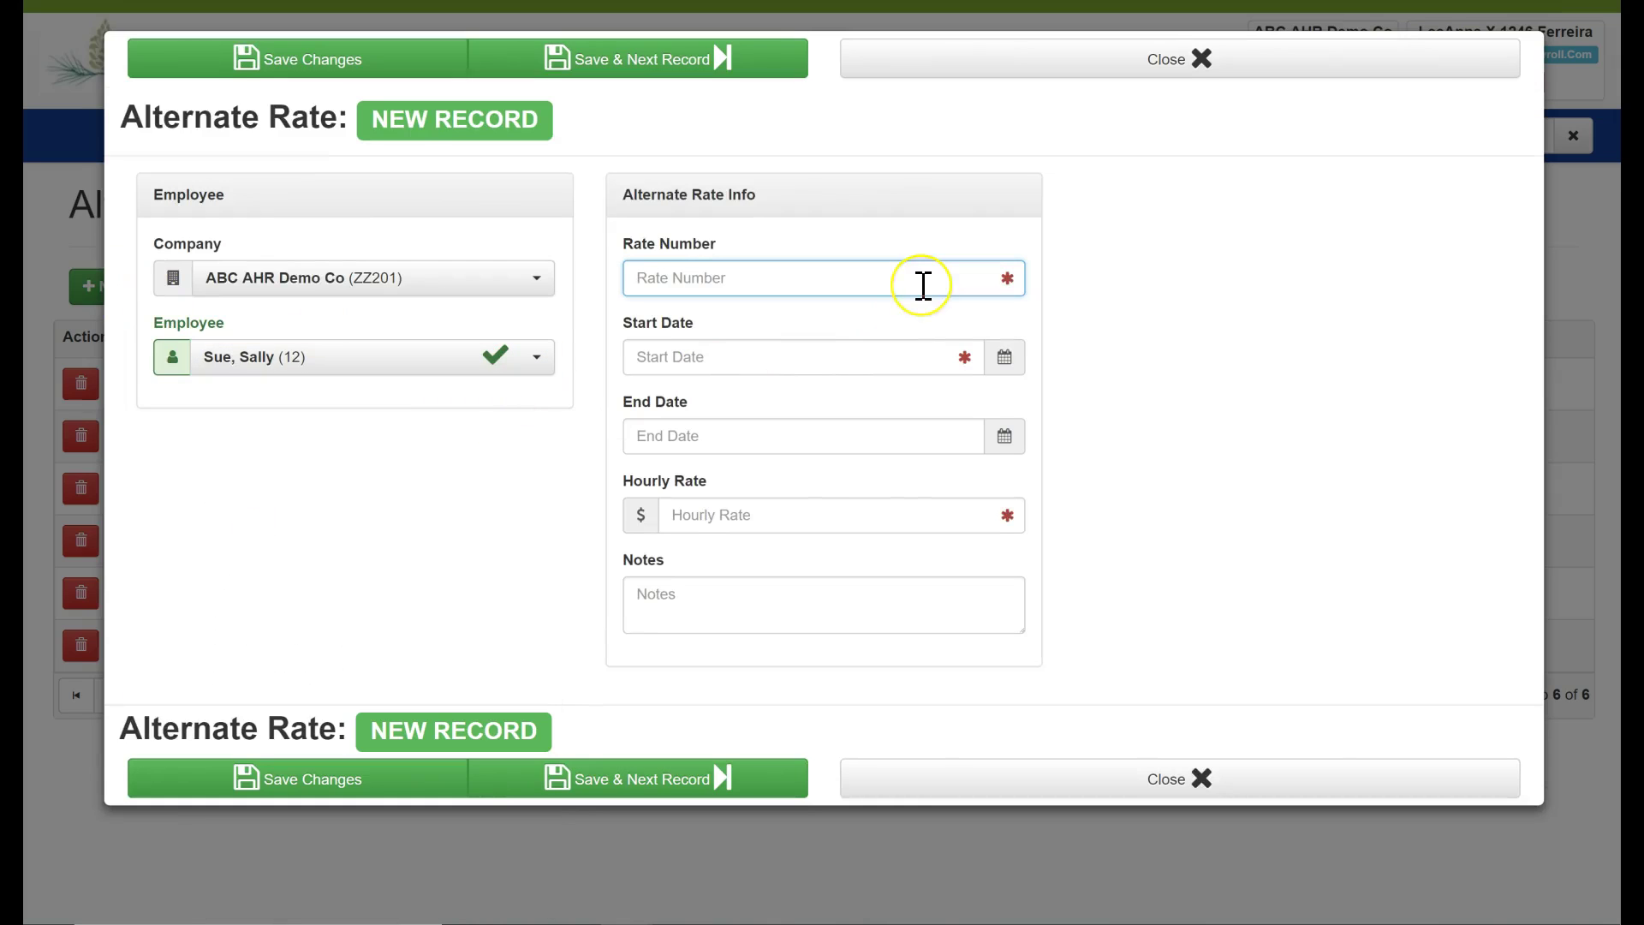
text(3)
click(1004, 360)
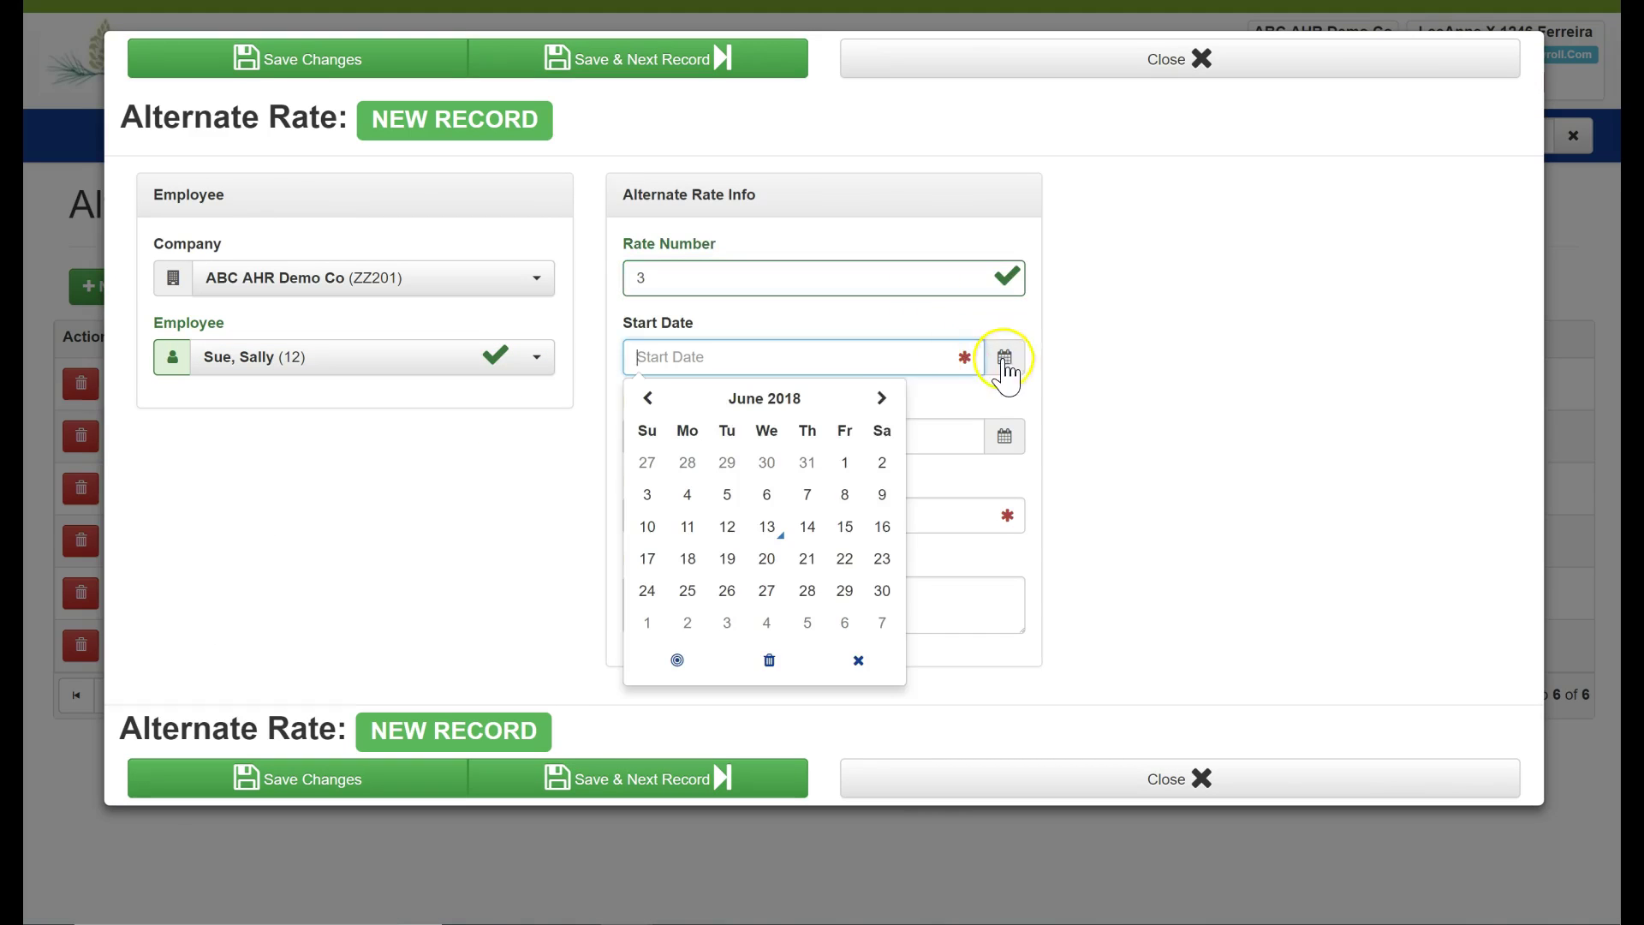
click(766, 526)
click(679, 514)
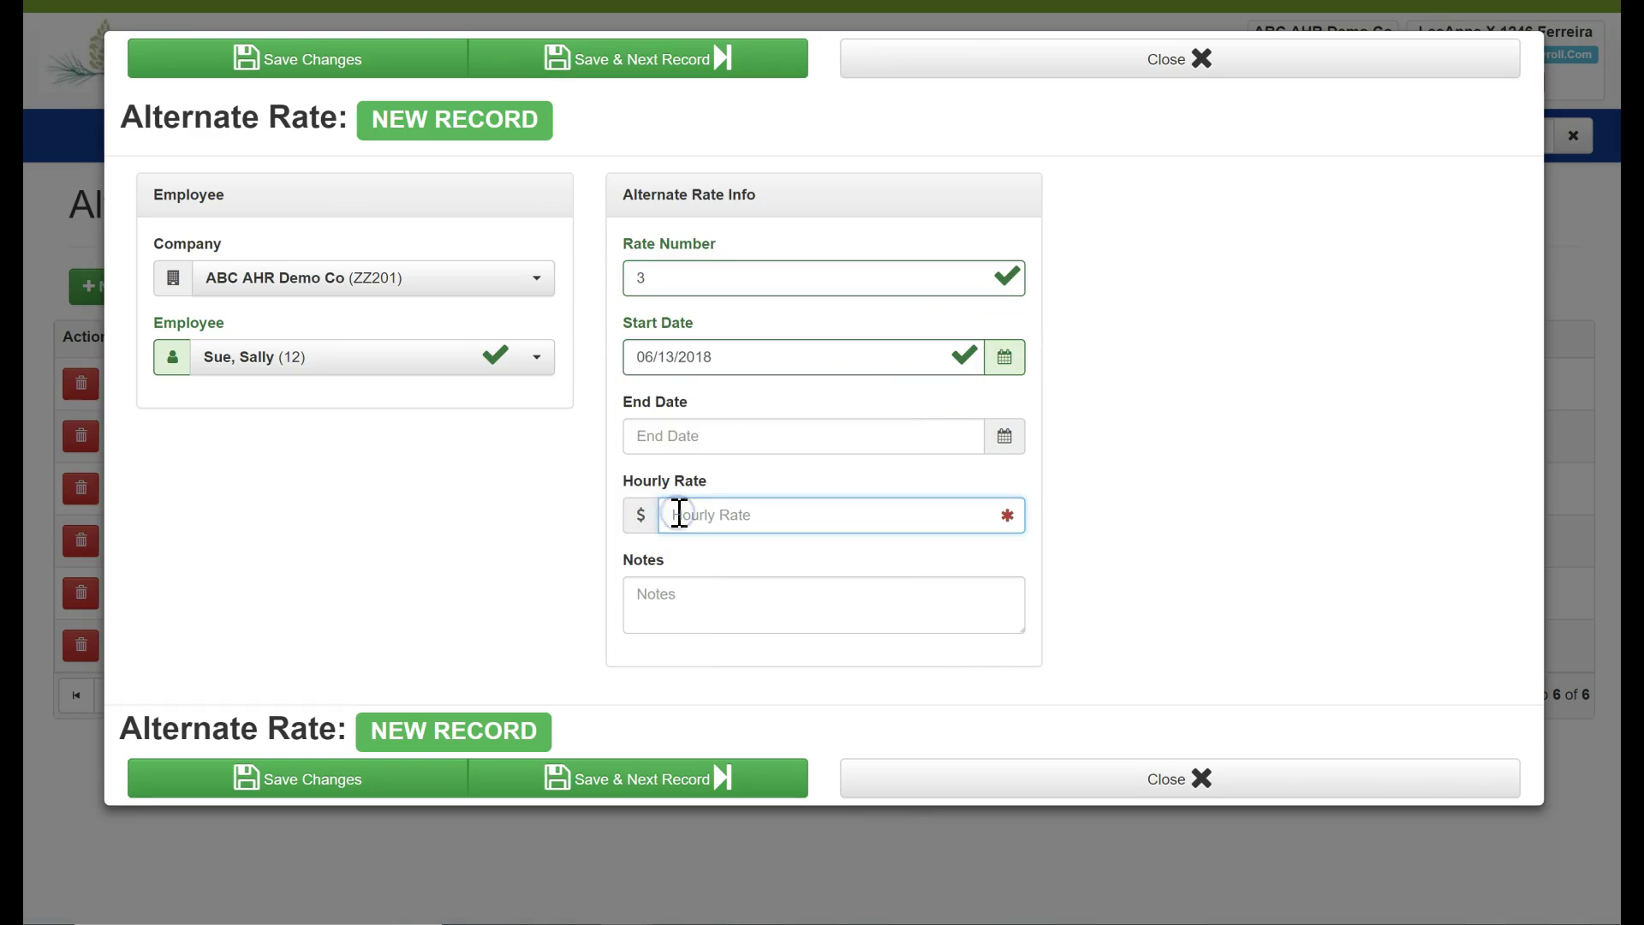
text(22)
click(518, 775)
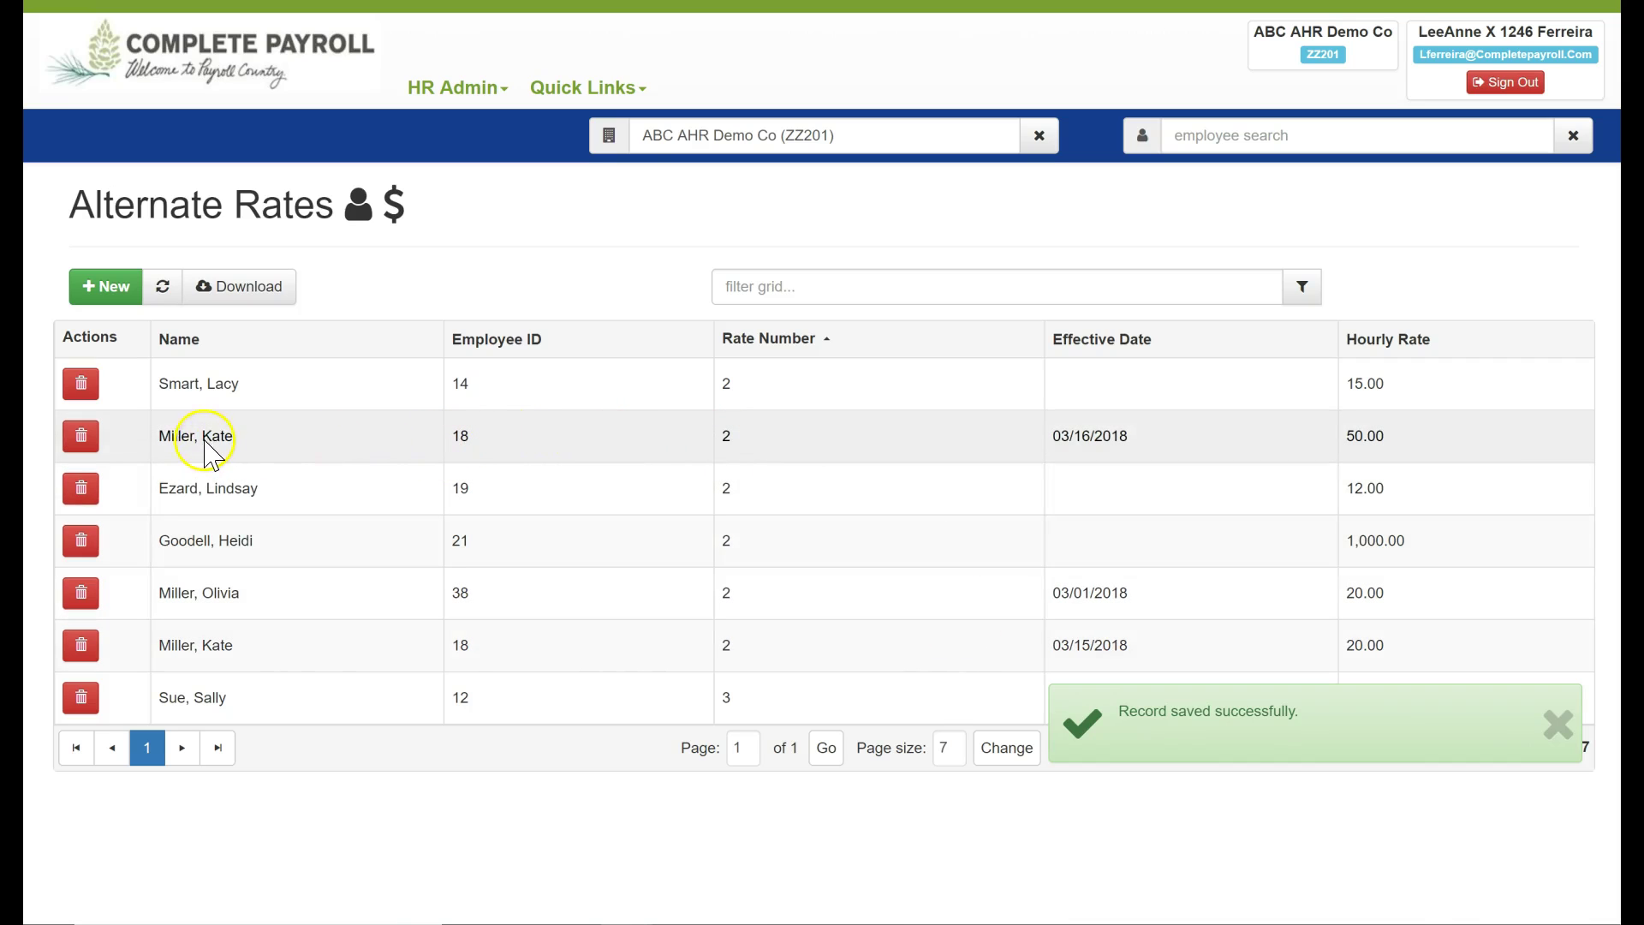
click(207, 445)
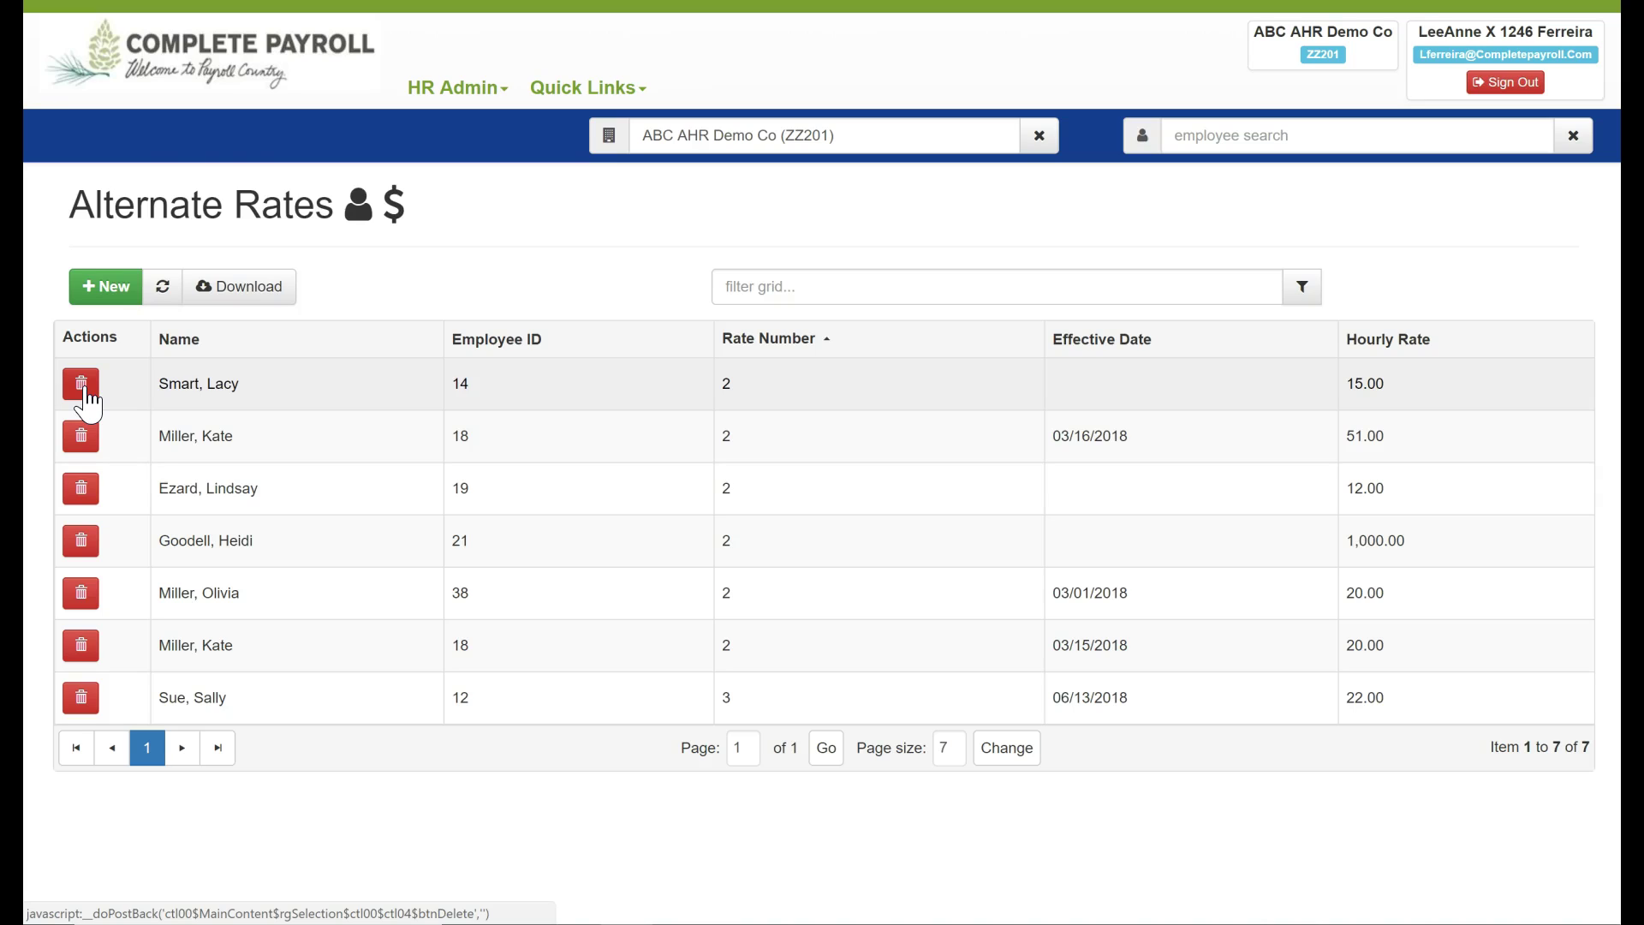
- View the Classes list of five employees in ACA Training on 02/23/2018
click(437, 89)
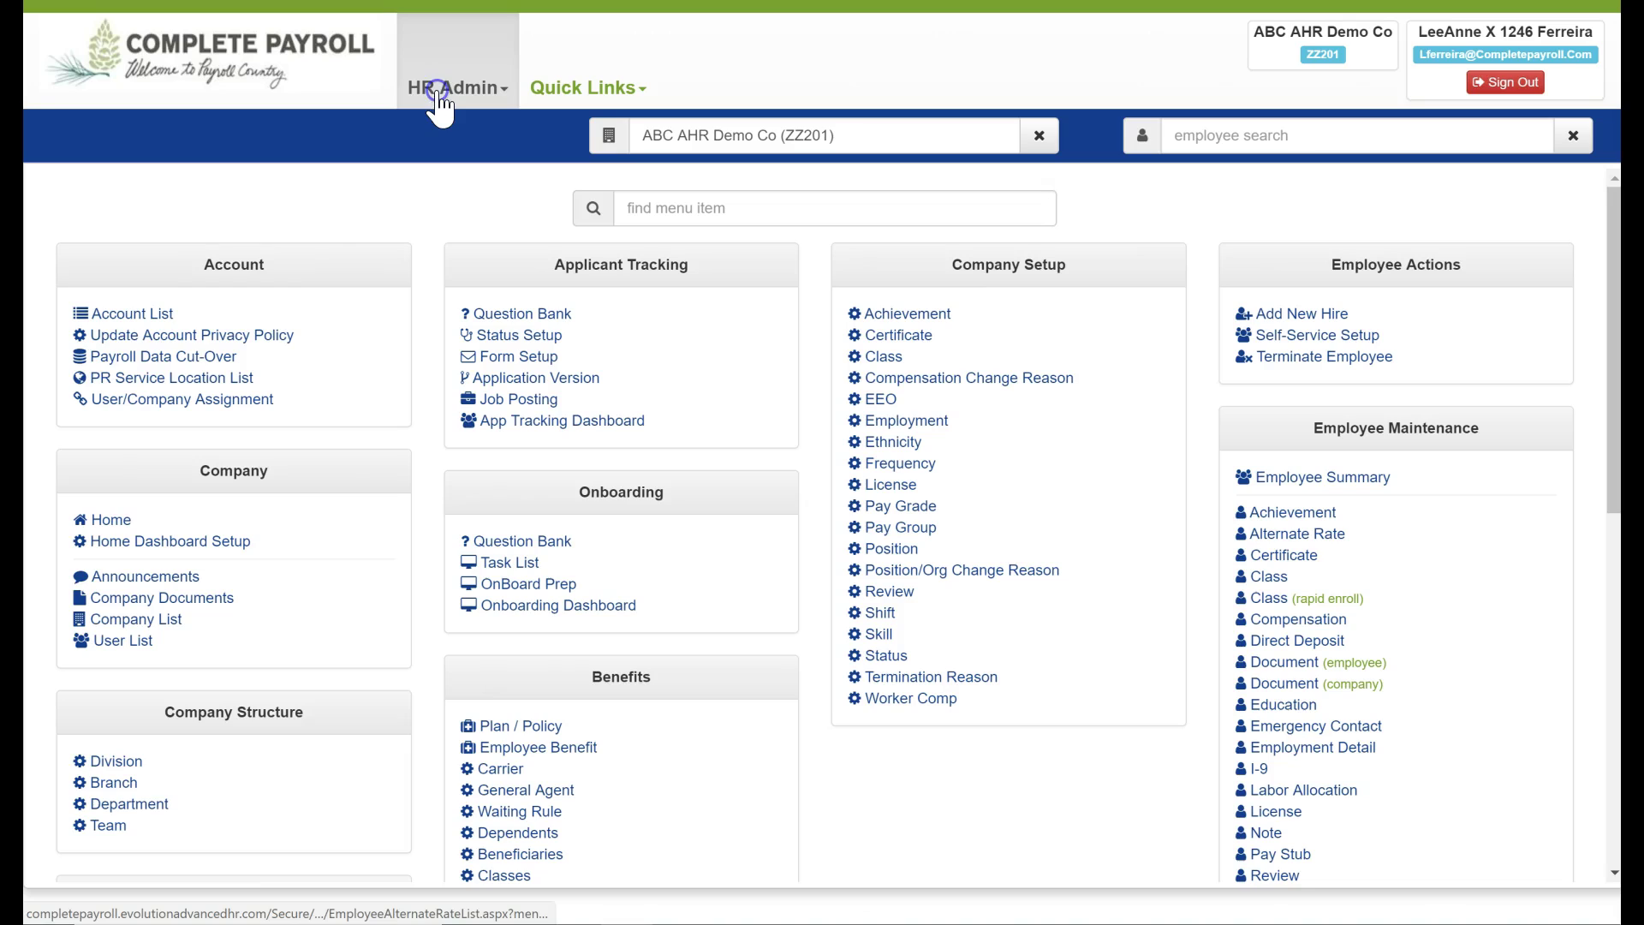
click(1306, 562)
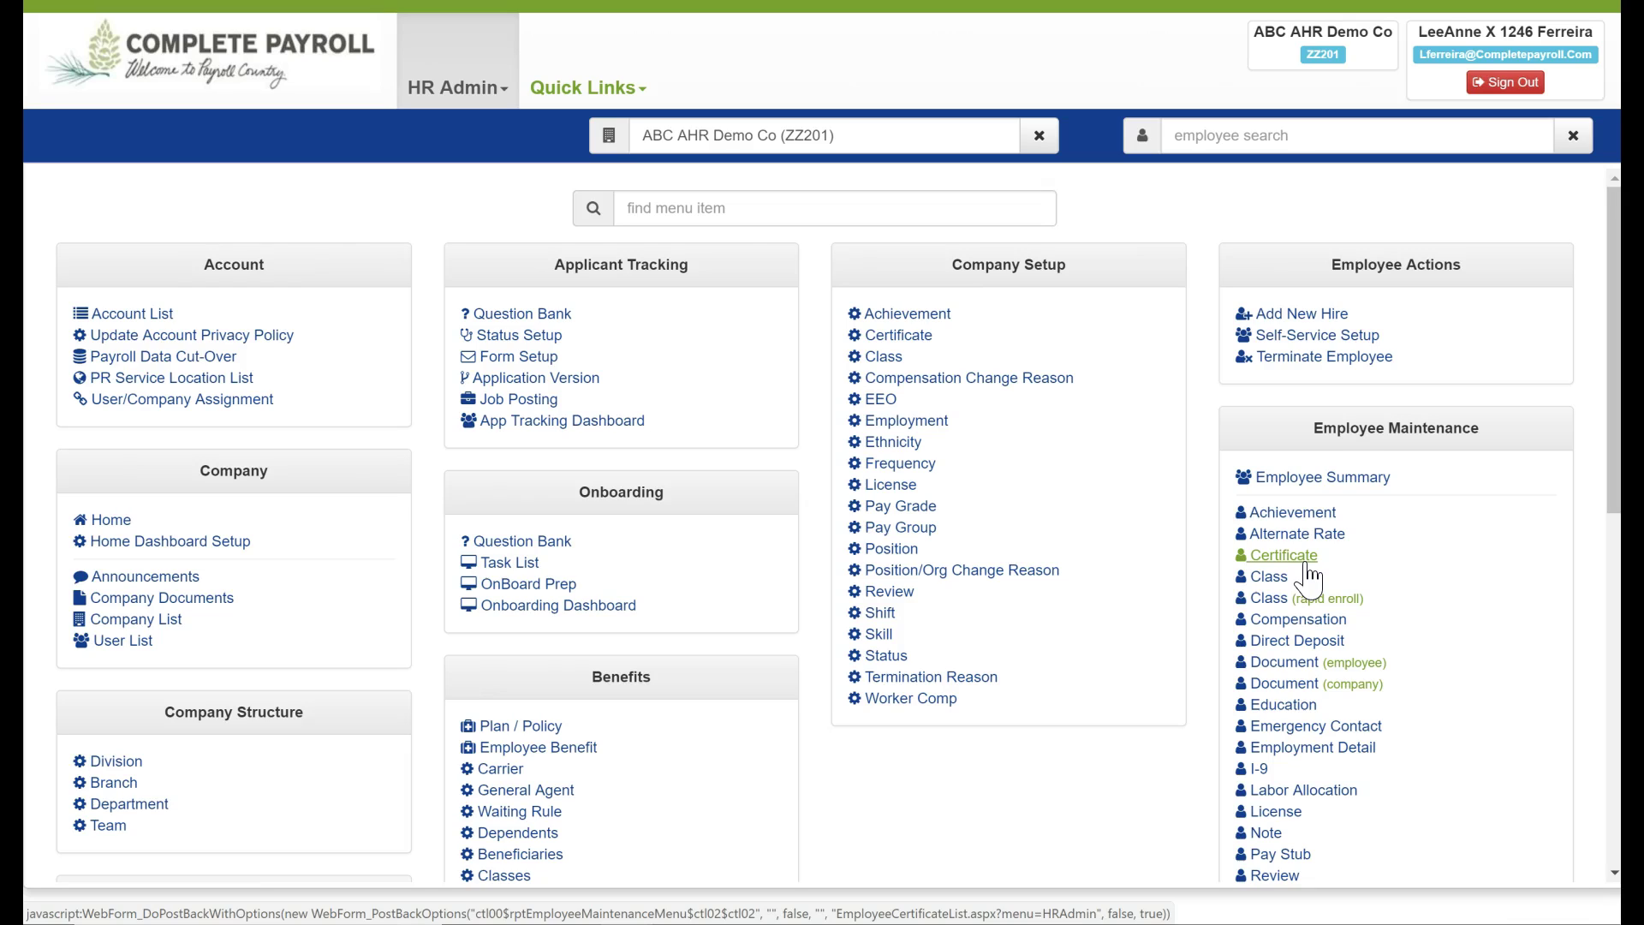
click(1284, 580)
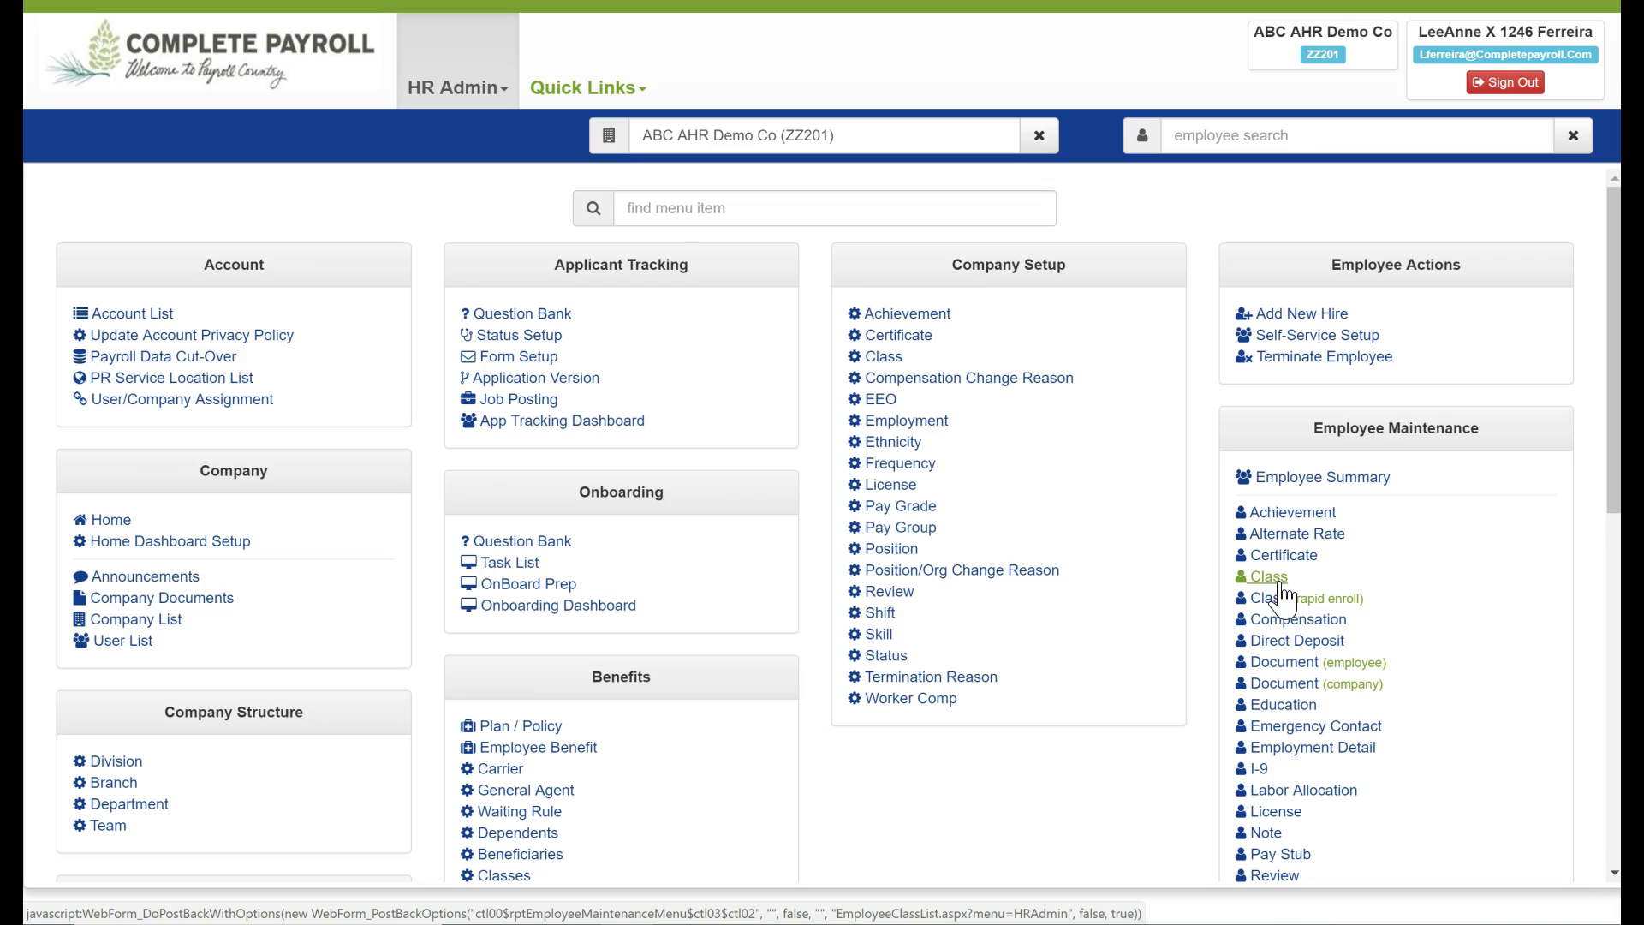
click(1280, 585)
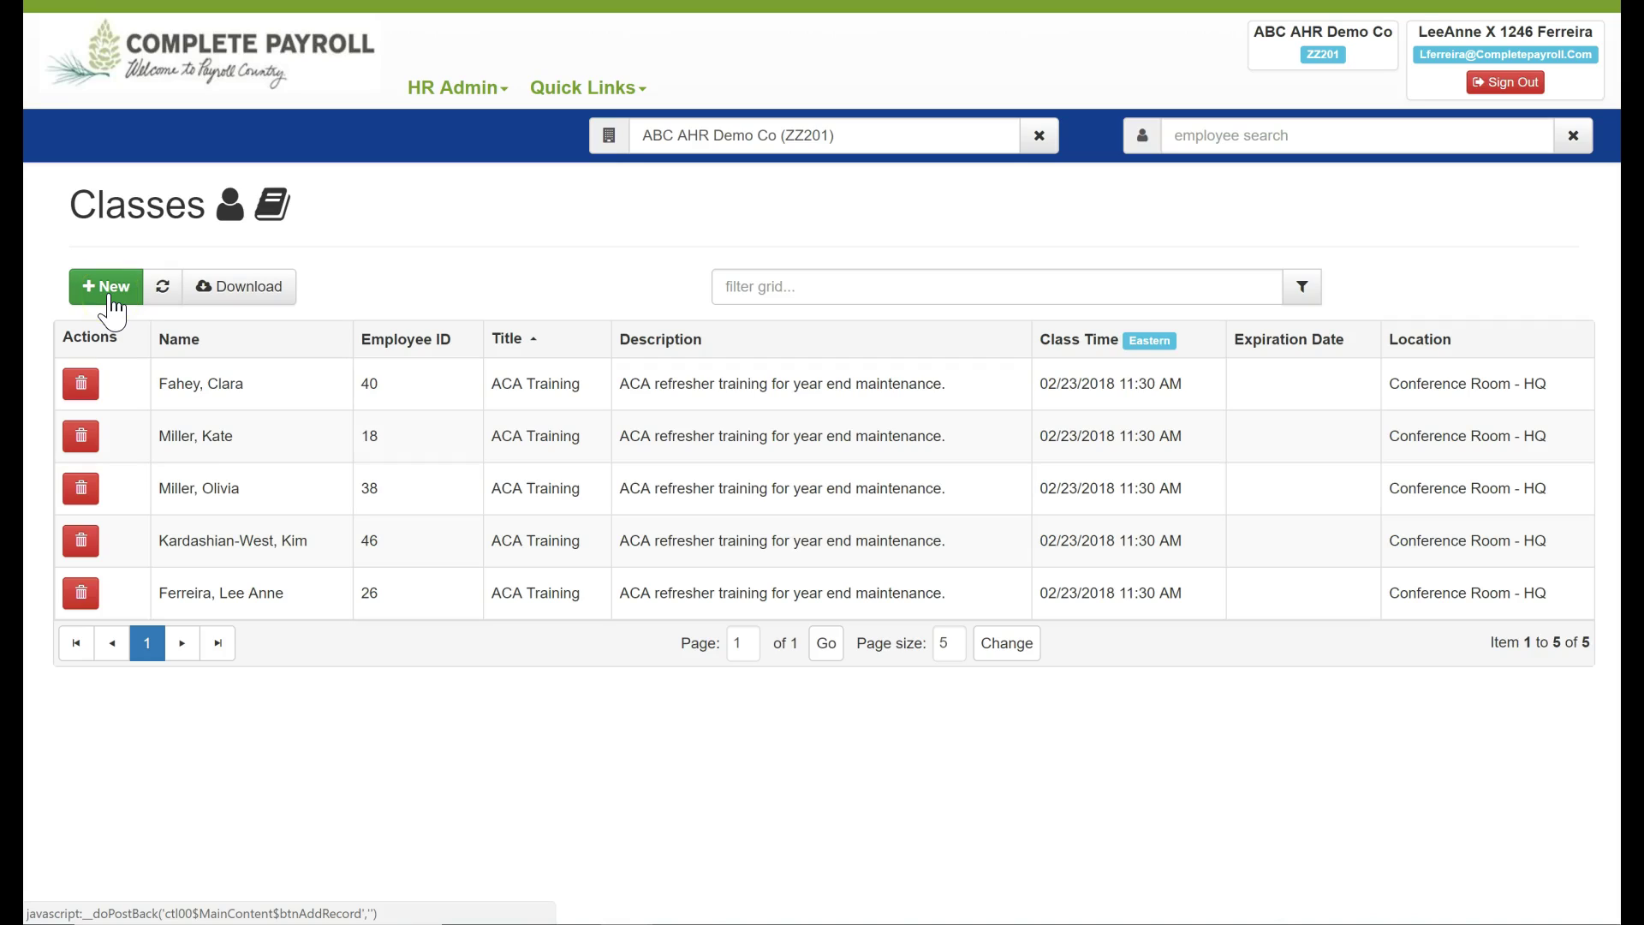
click(170, 252)
click(458, 87)
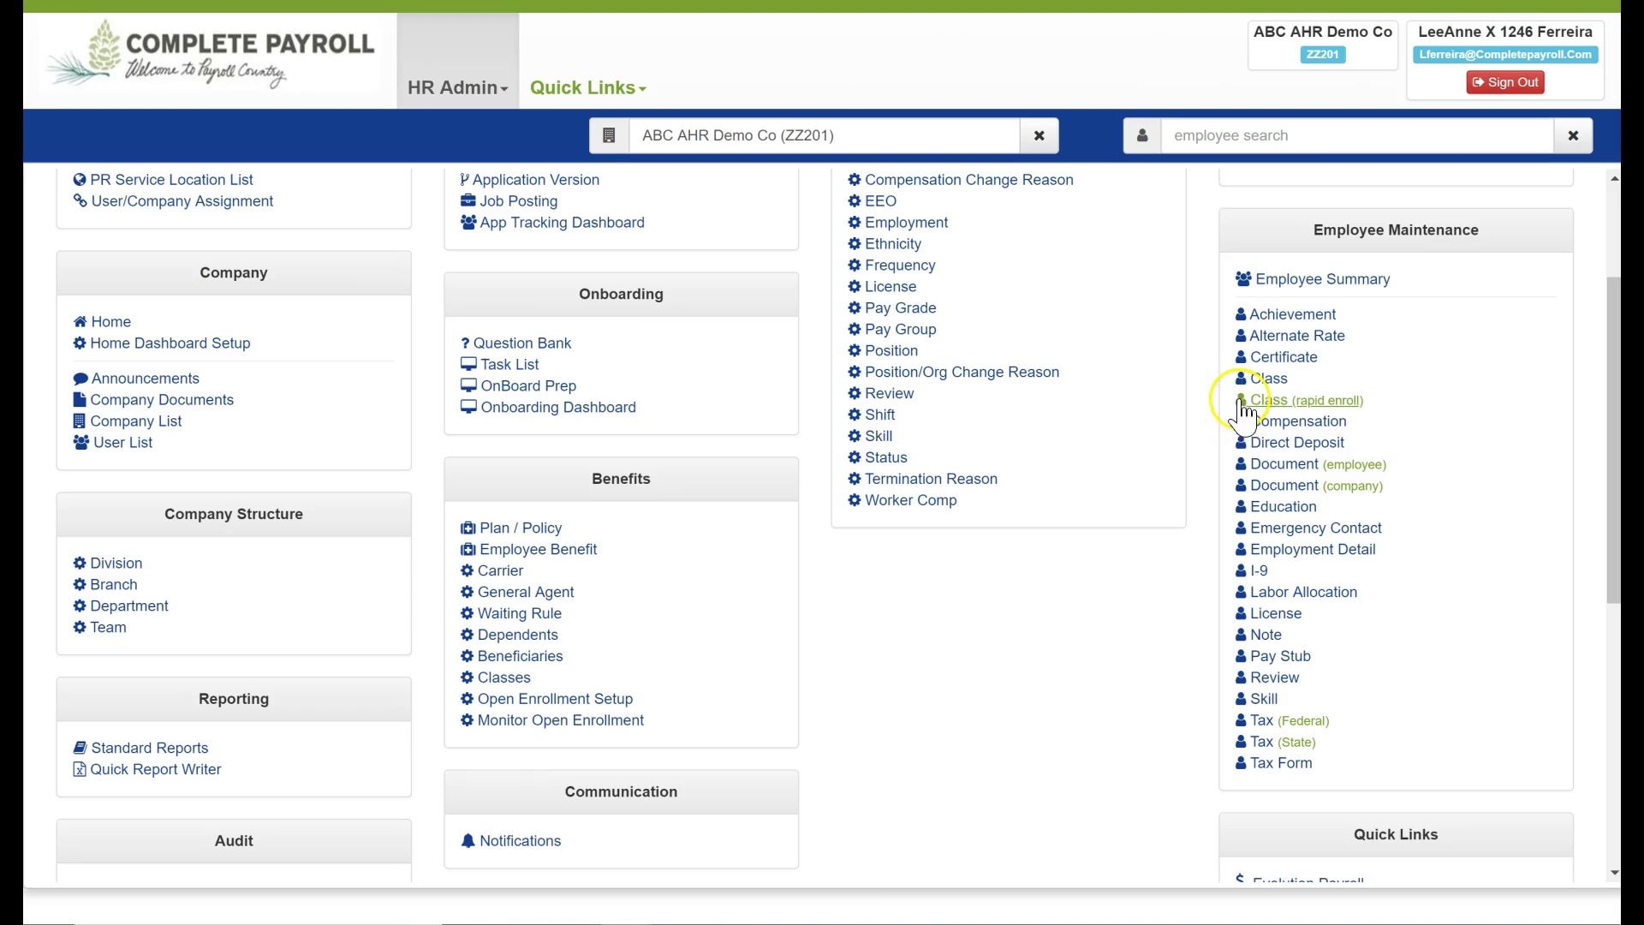
- Review the 04/10/2018 hourly compensation record of 10.00 from the Compensations list
click(1288, 421)
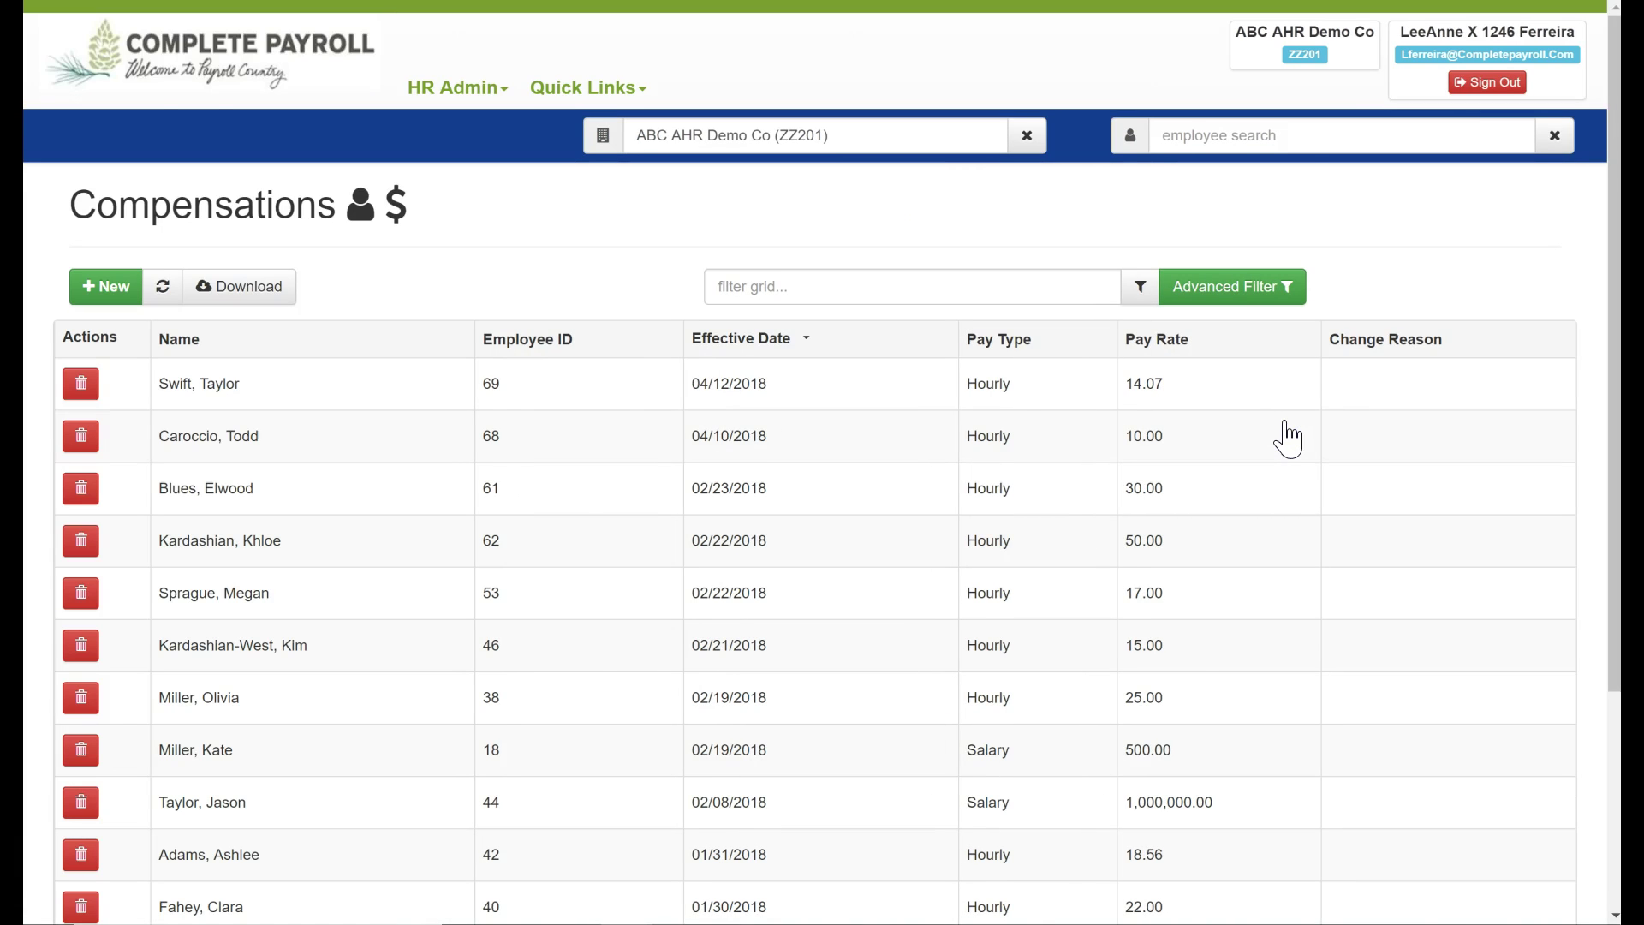
click(216, 385)
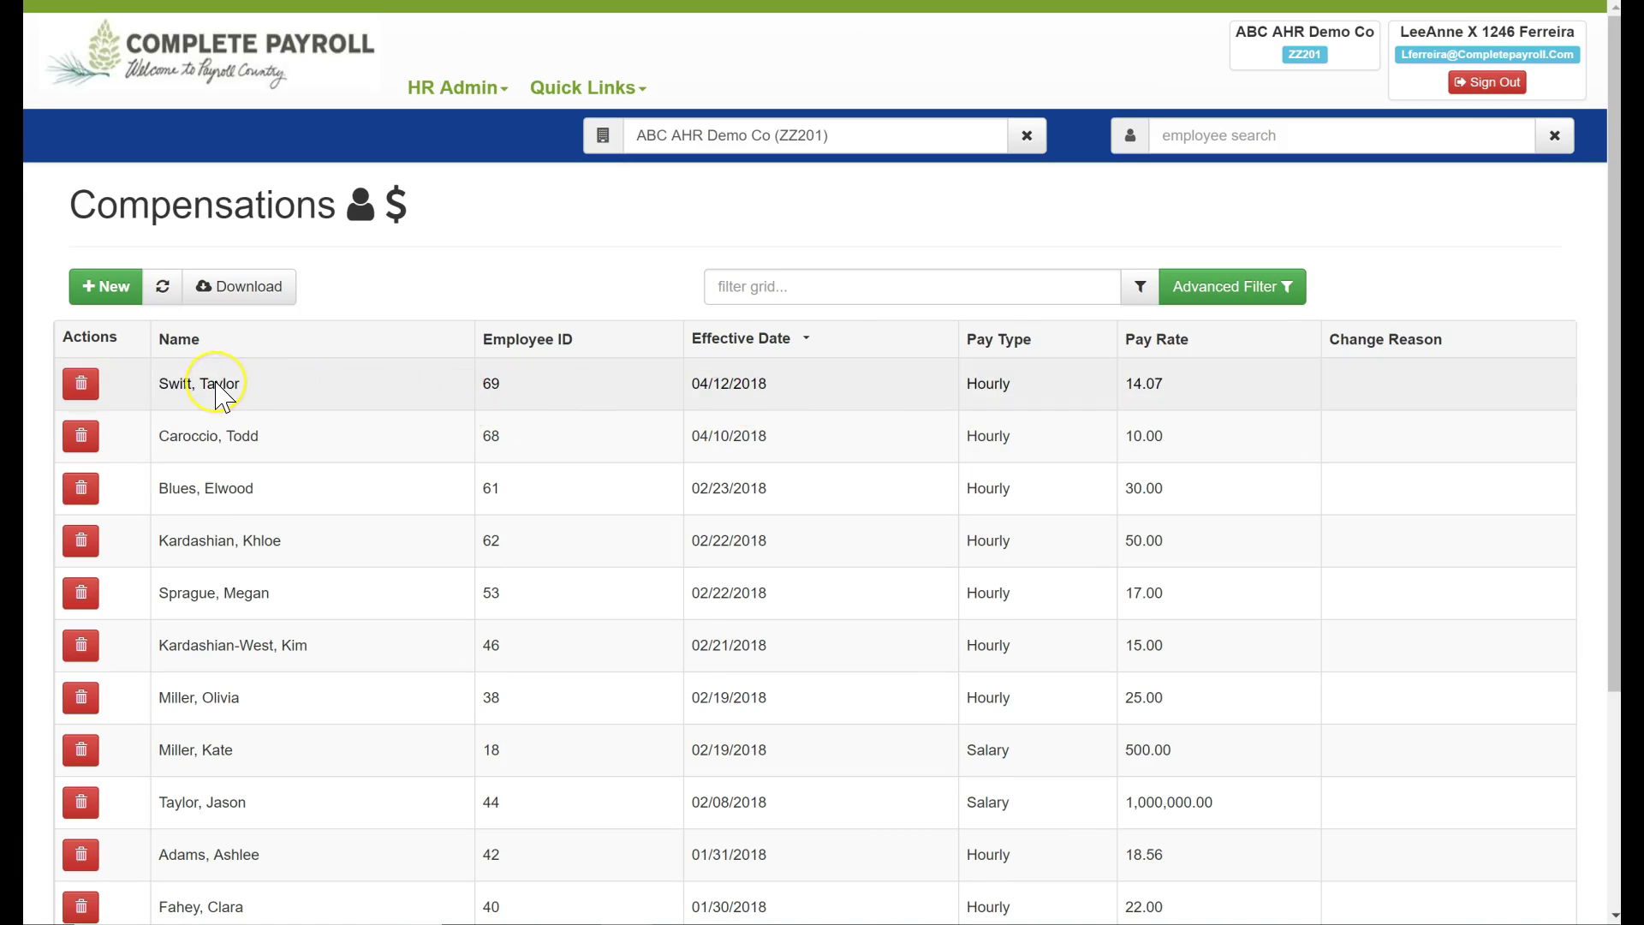
click(202, 433)
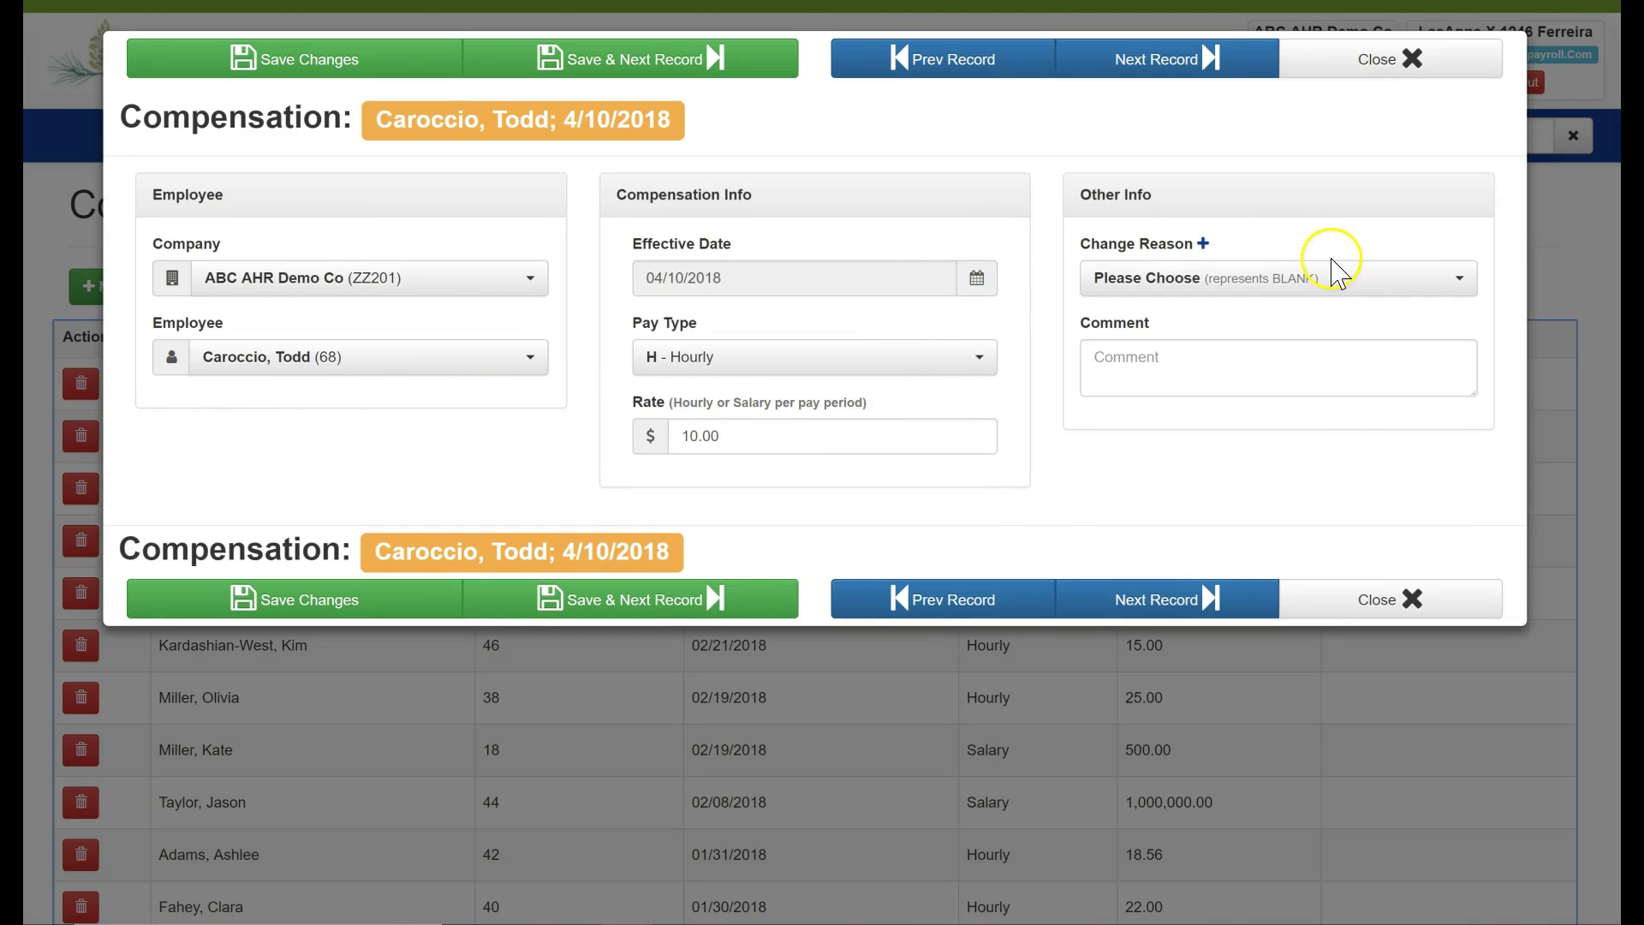
click(1372, 280)
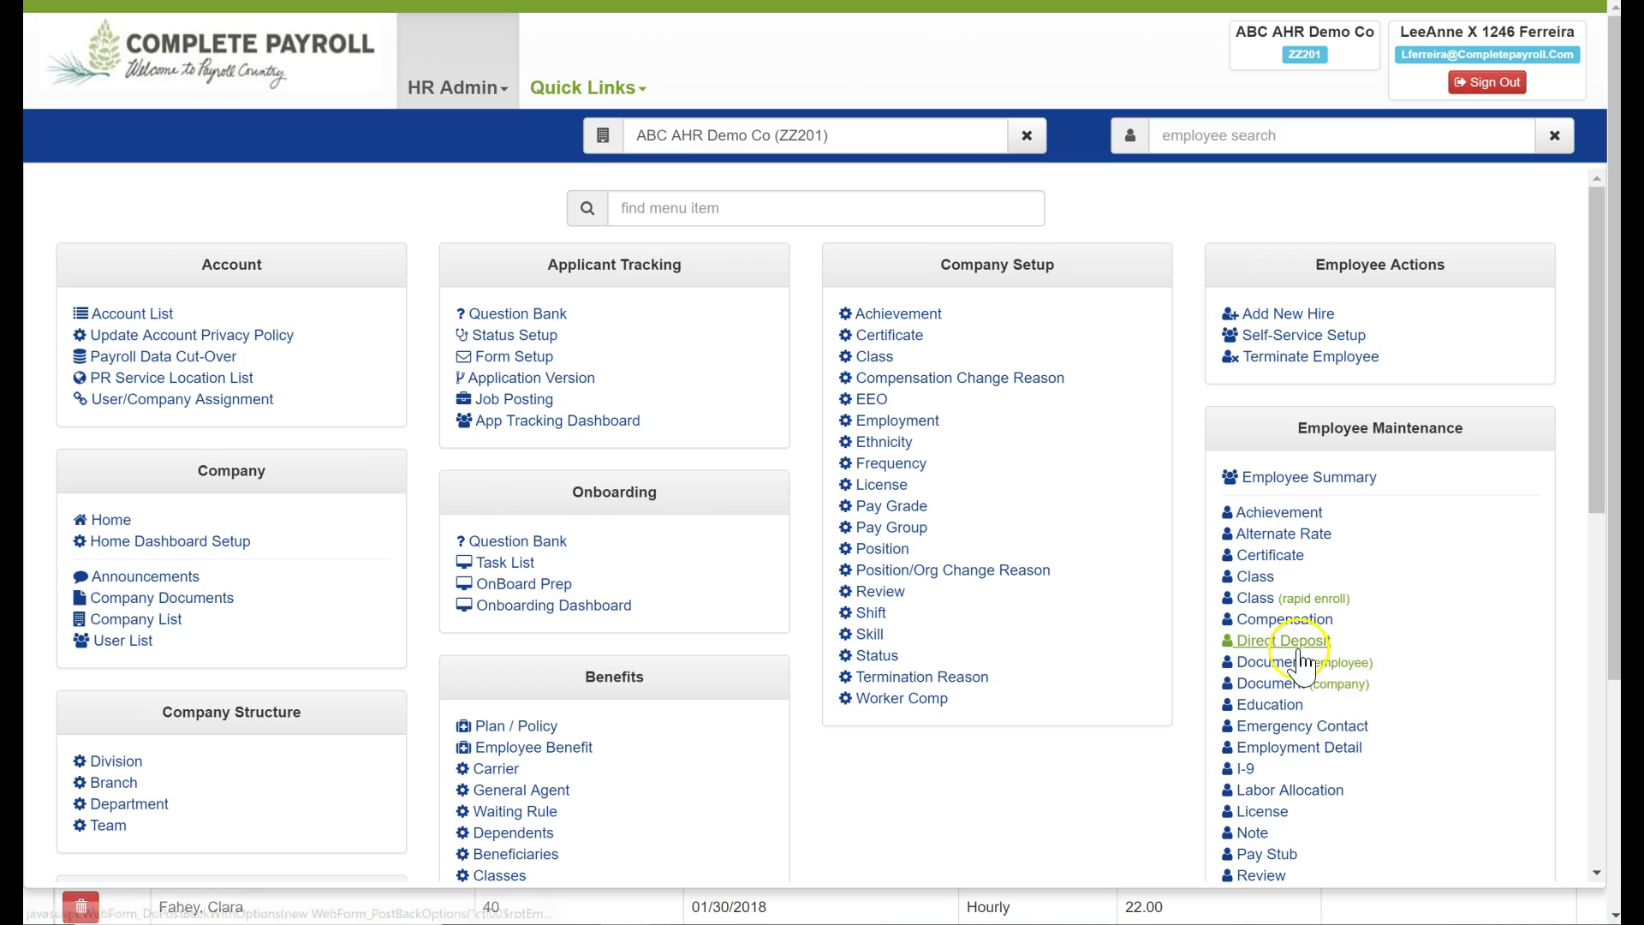
- Set the pending checking direct deposit starting 11/12/2017 to Approved status
click(1296, 649)
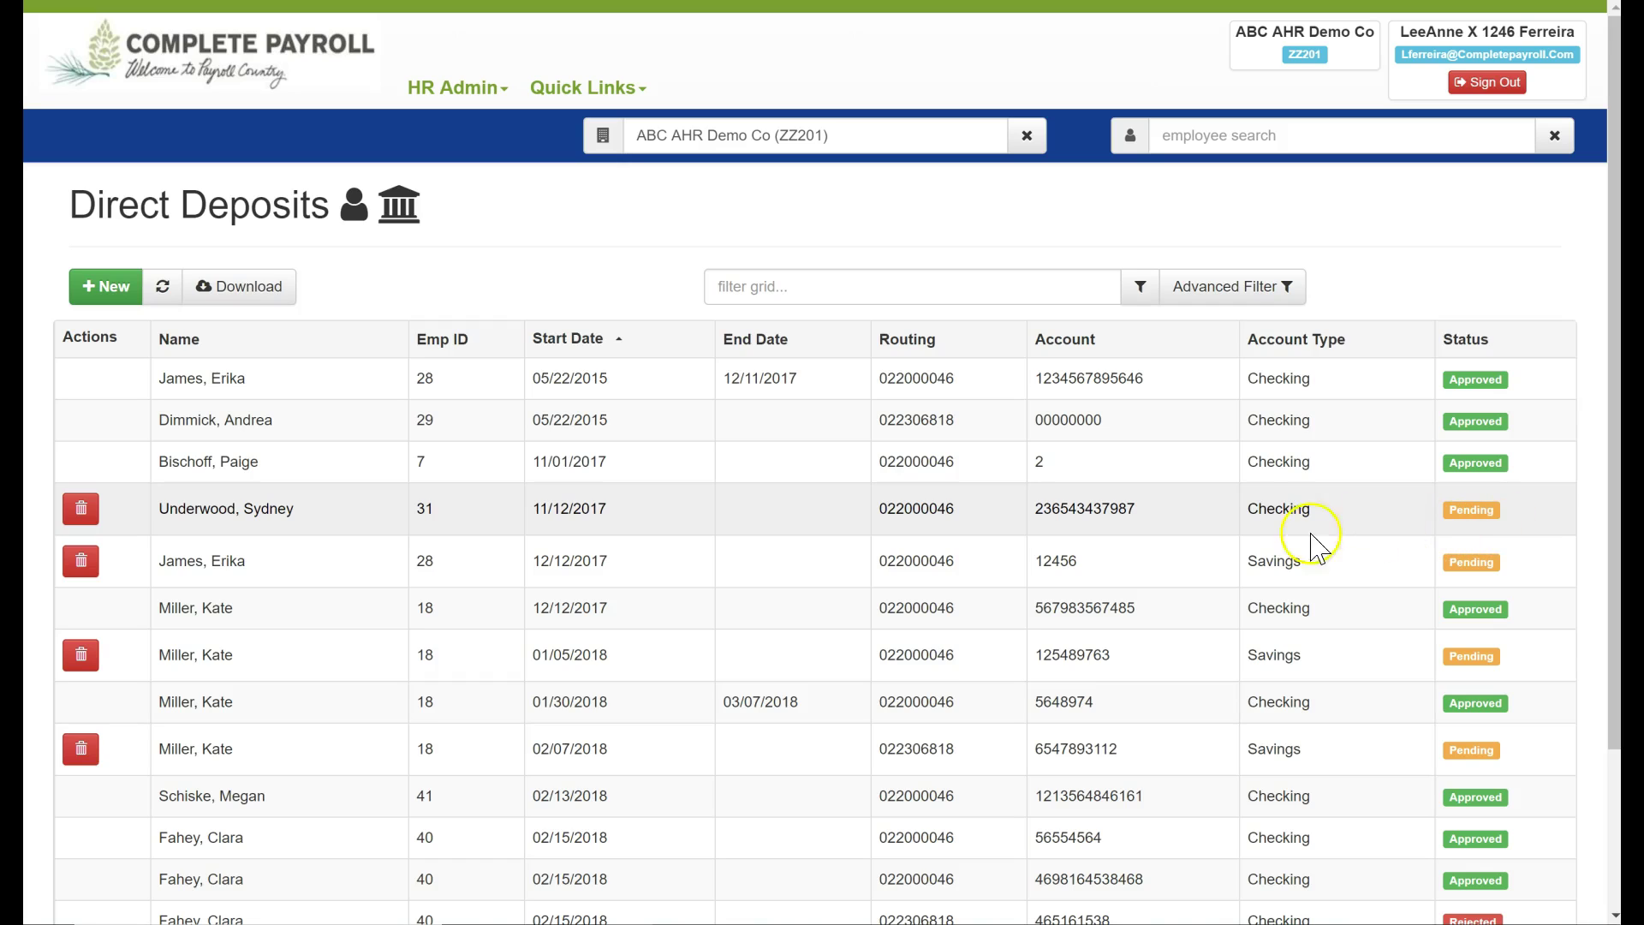
click(589, 514)
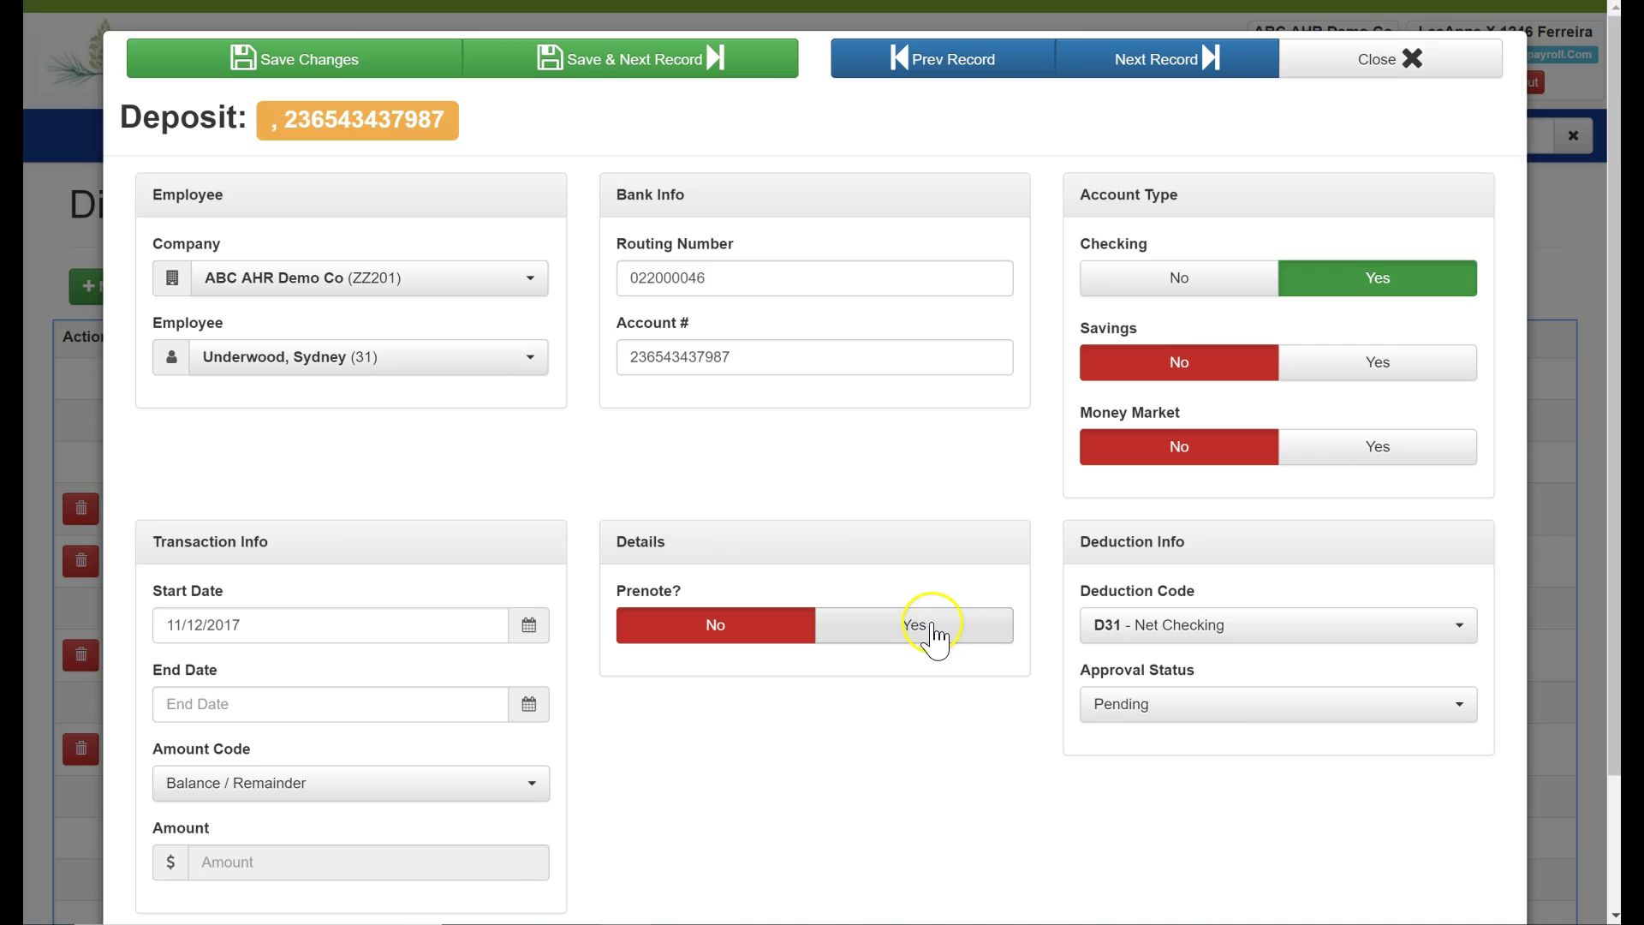
click(1243, 707)
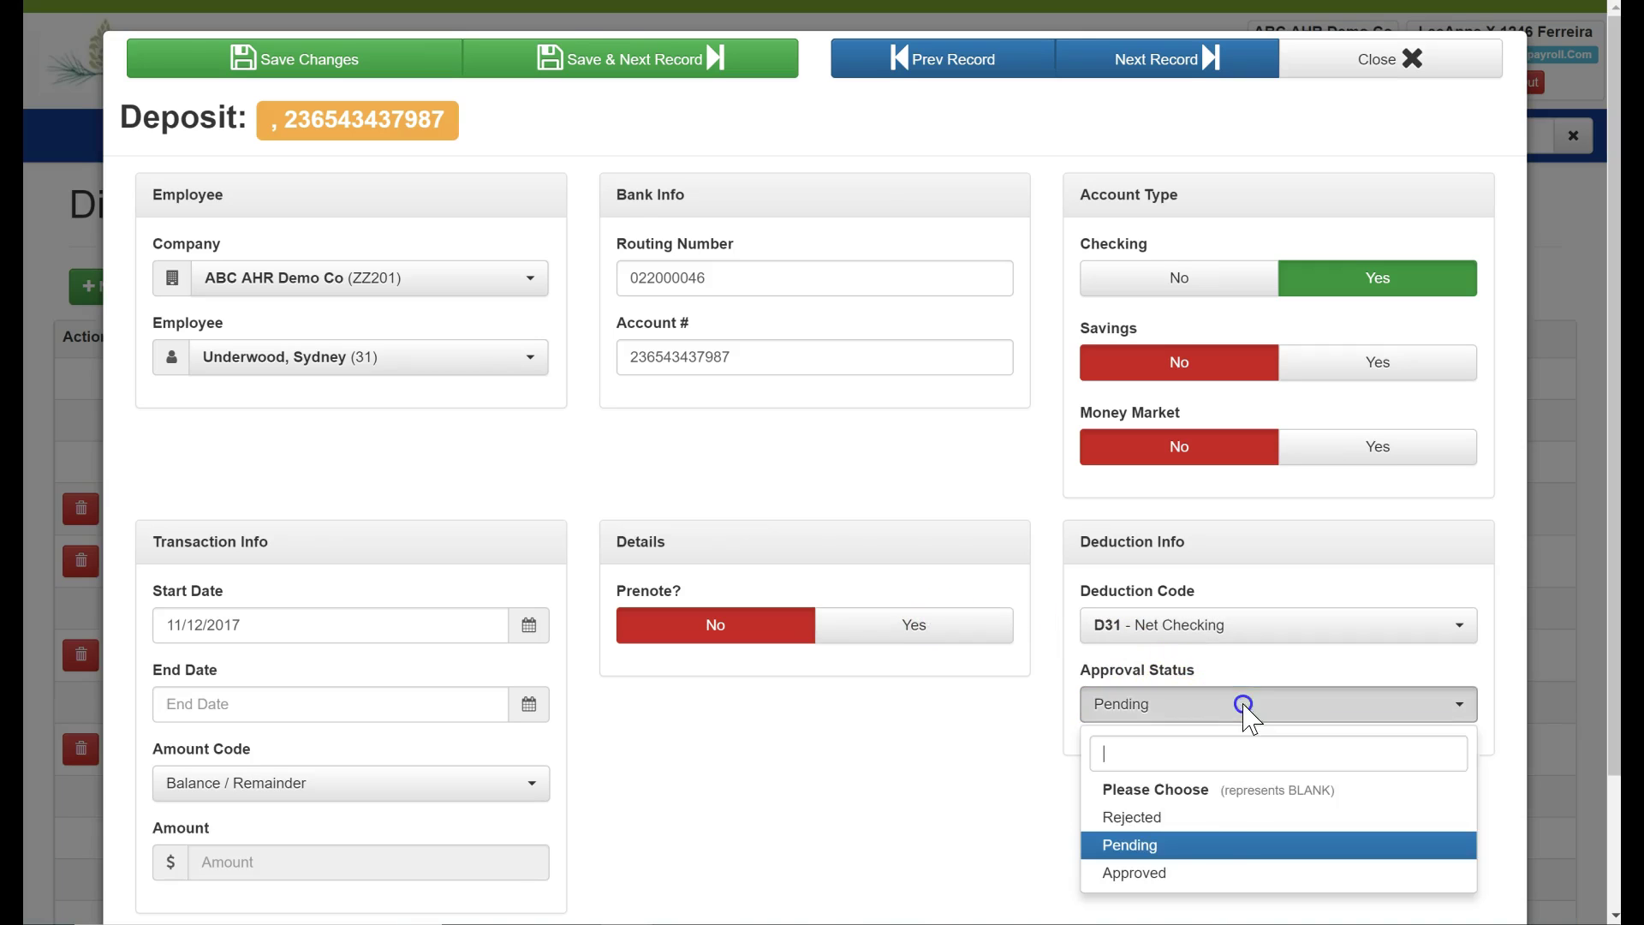
click(1189, 875)
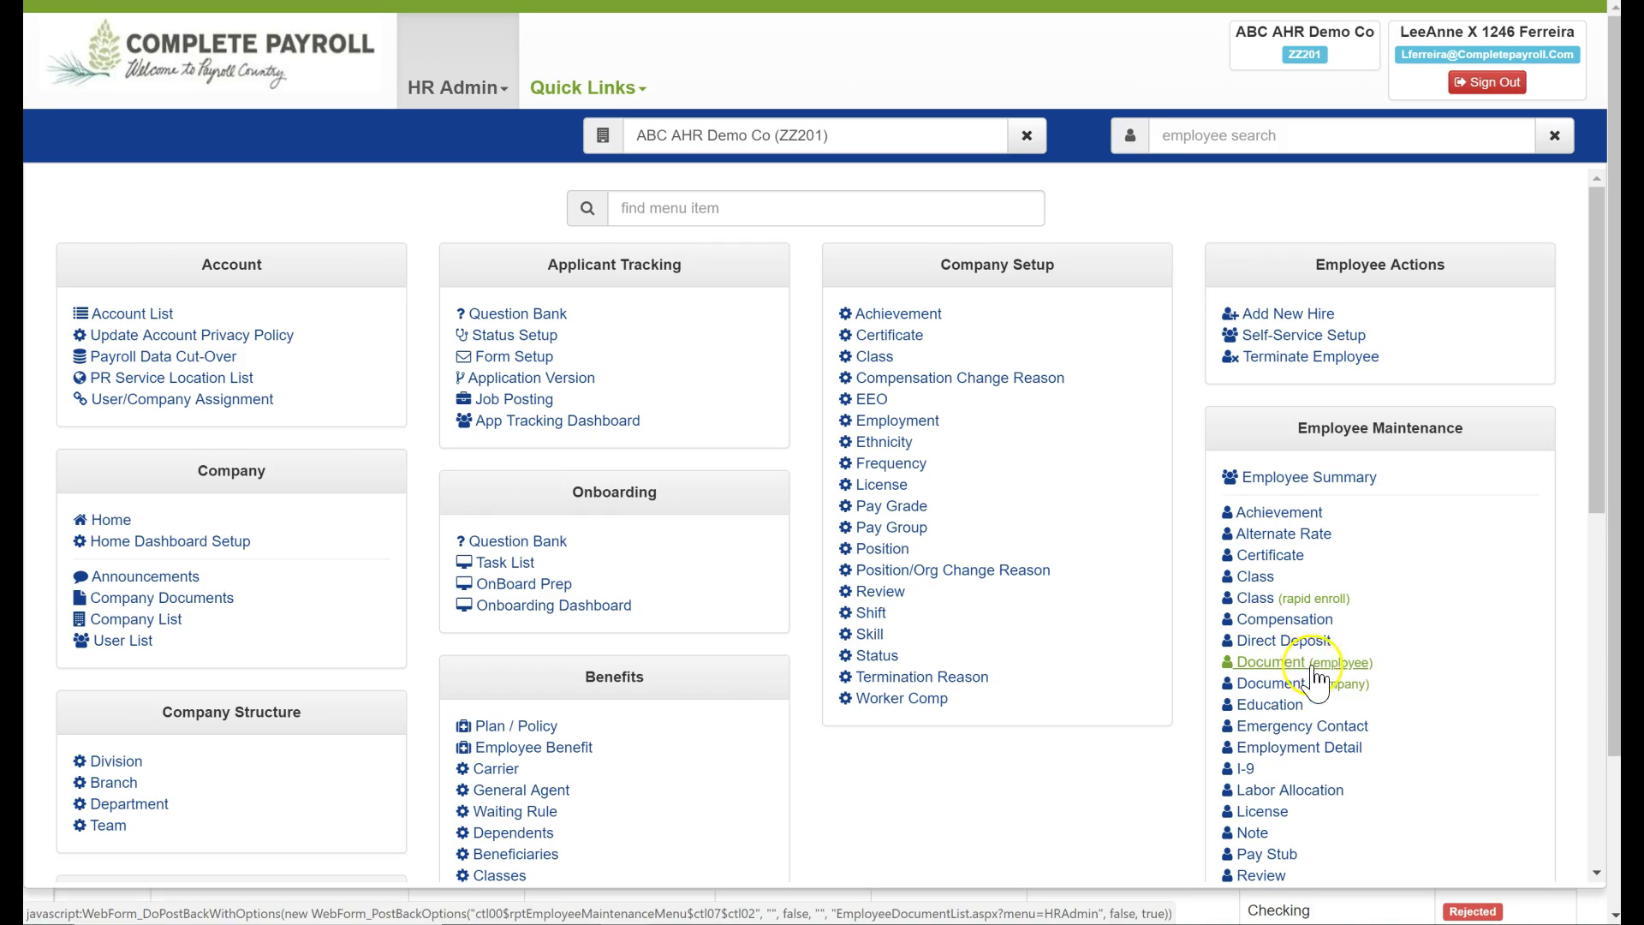
- View the employee Documents list, then the company Documents list holding open_enrollment.png
click(1342, 667)
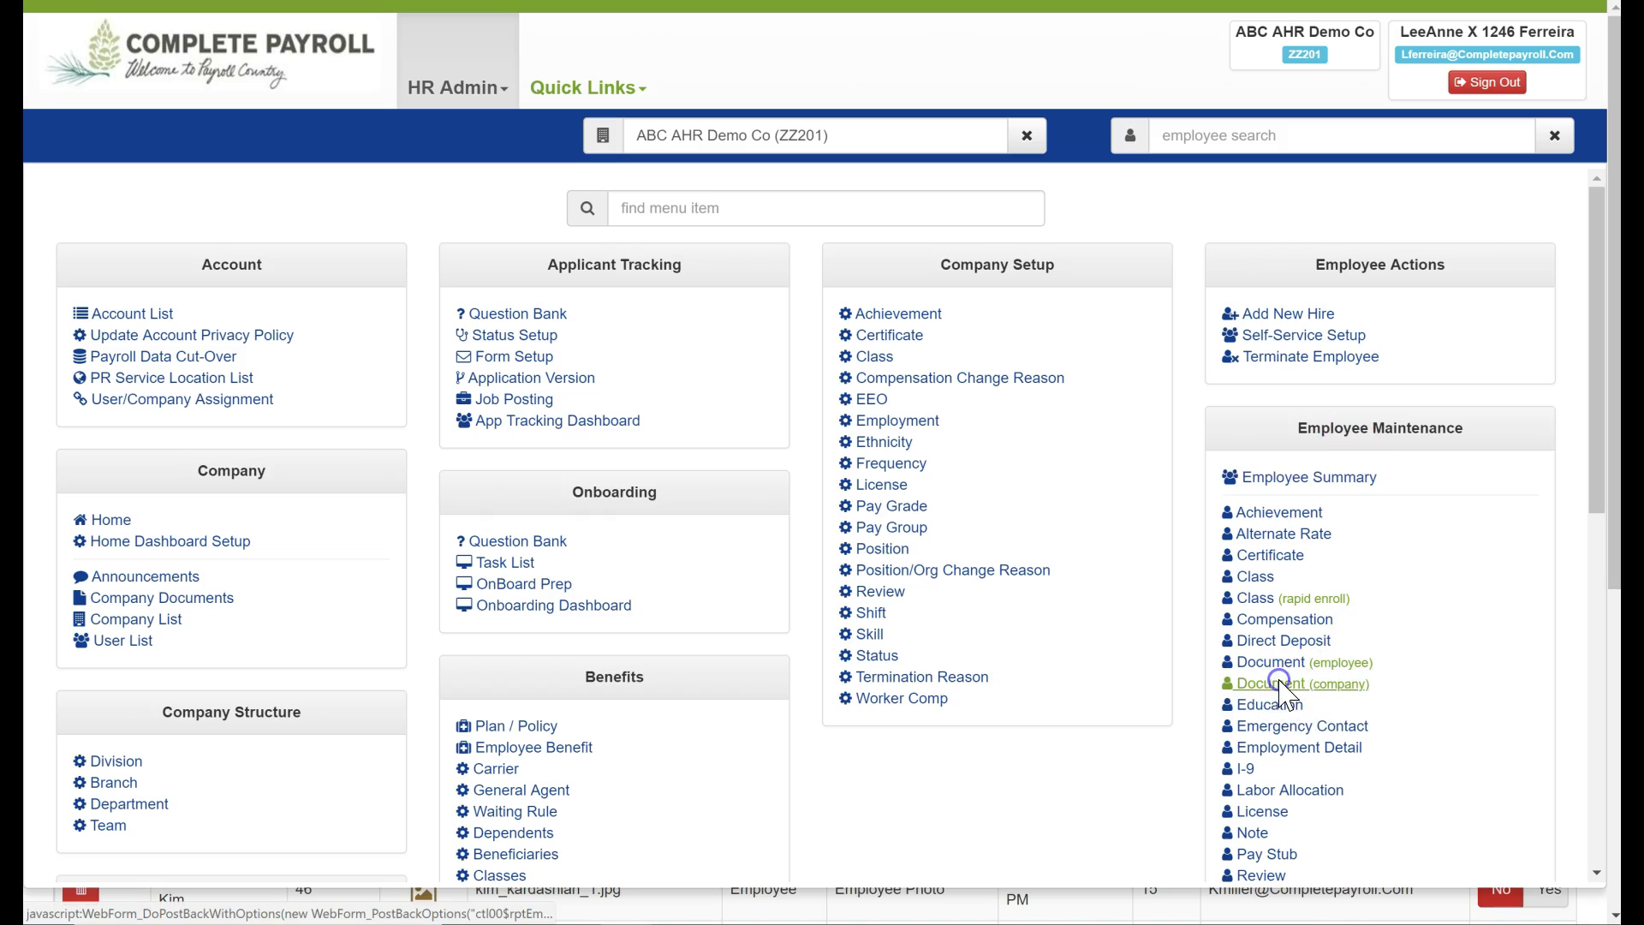
click(1278, 684)
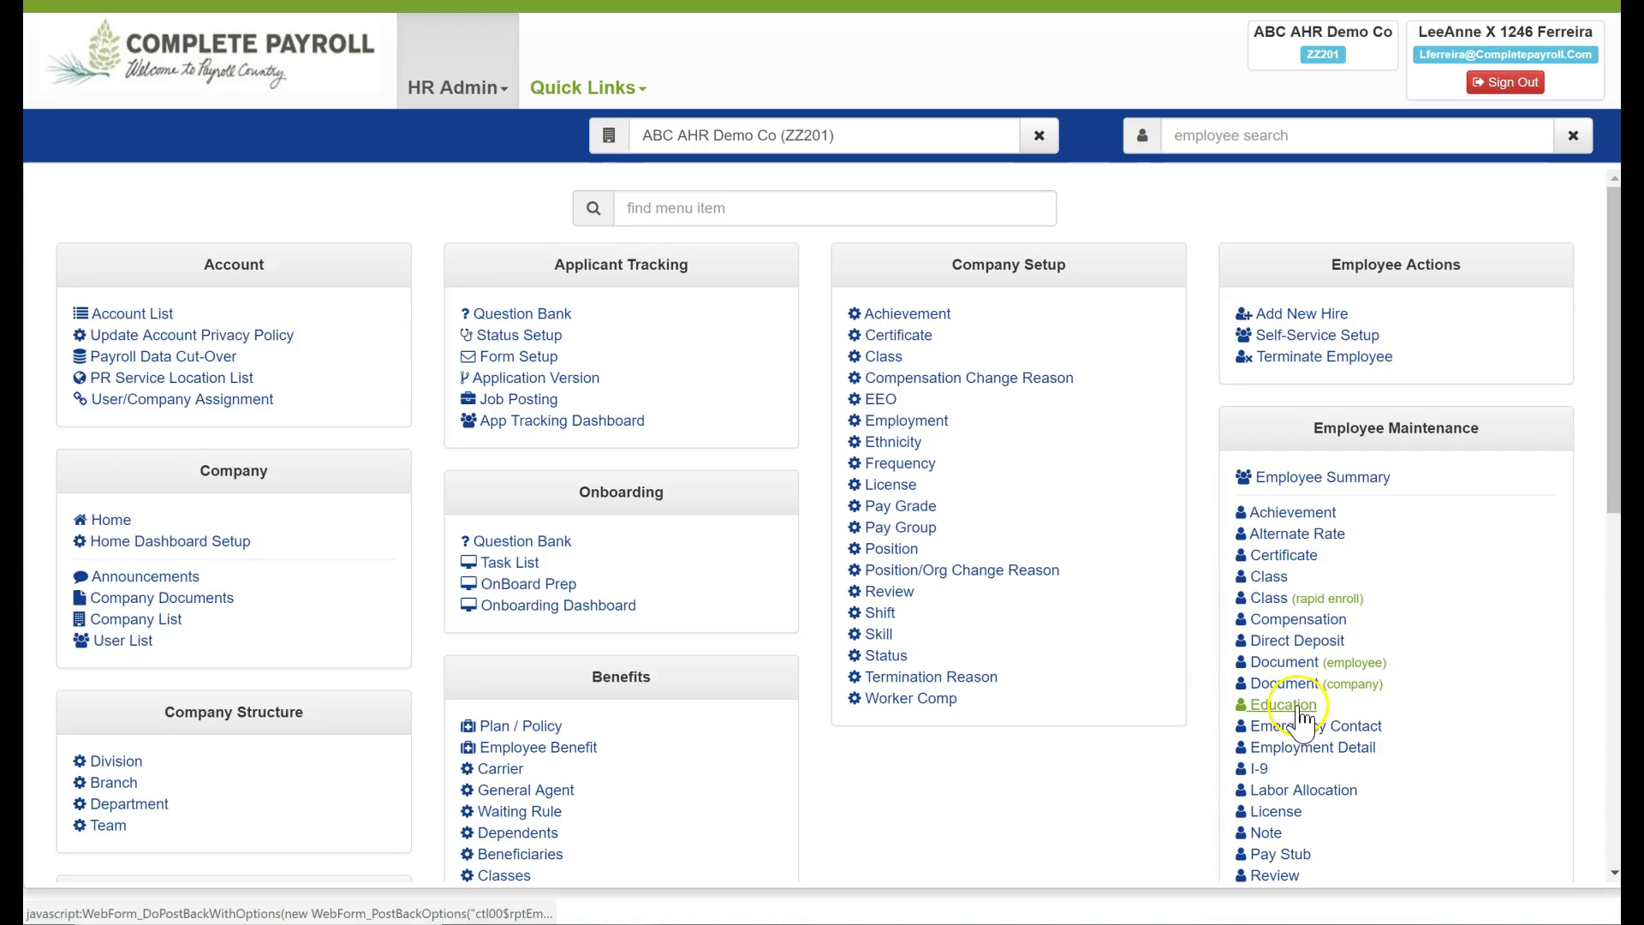
- Review the Education records showing two employees' Bachelor's degrees and their institutions
click(1297, 711)
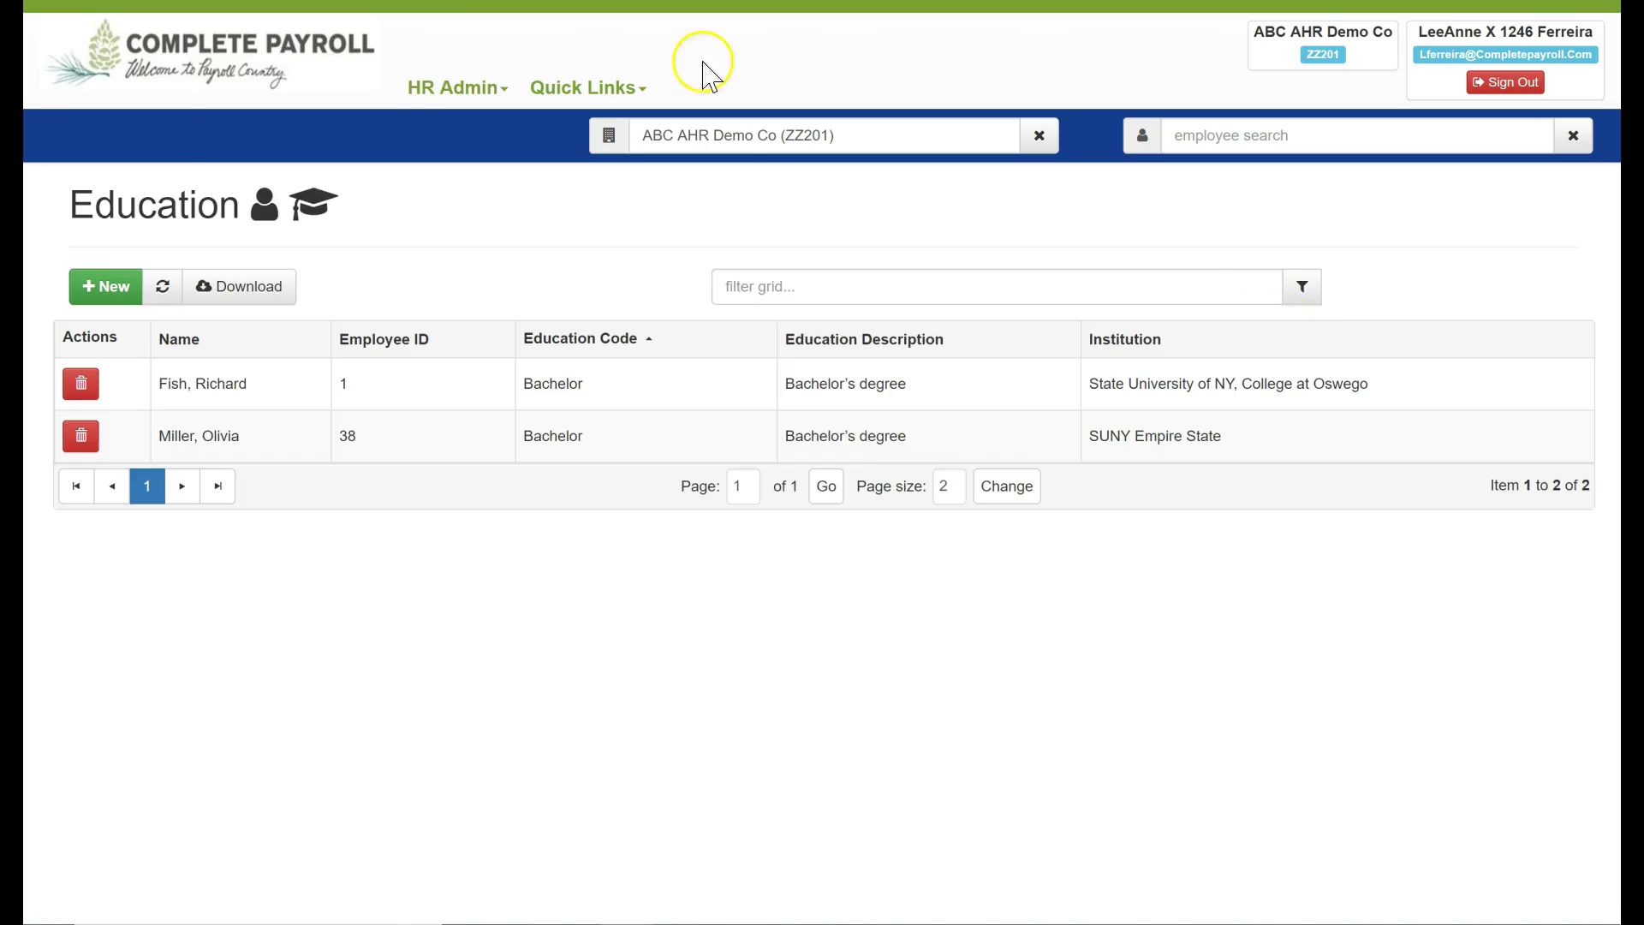
click(460, 86)
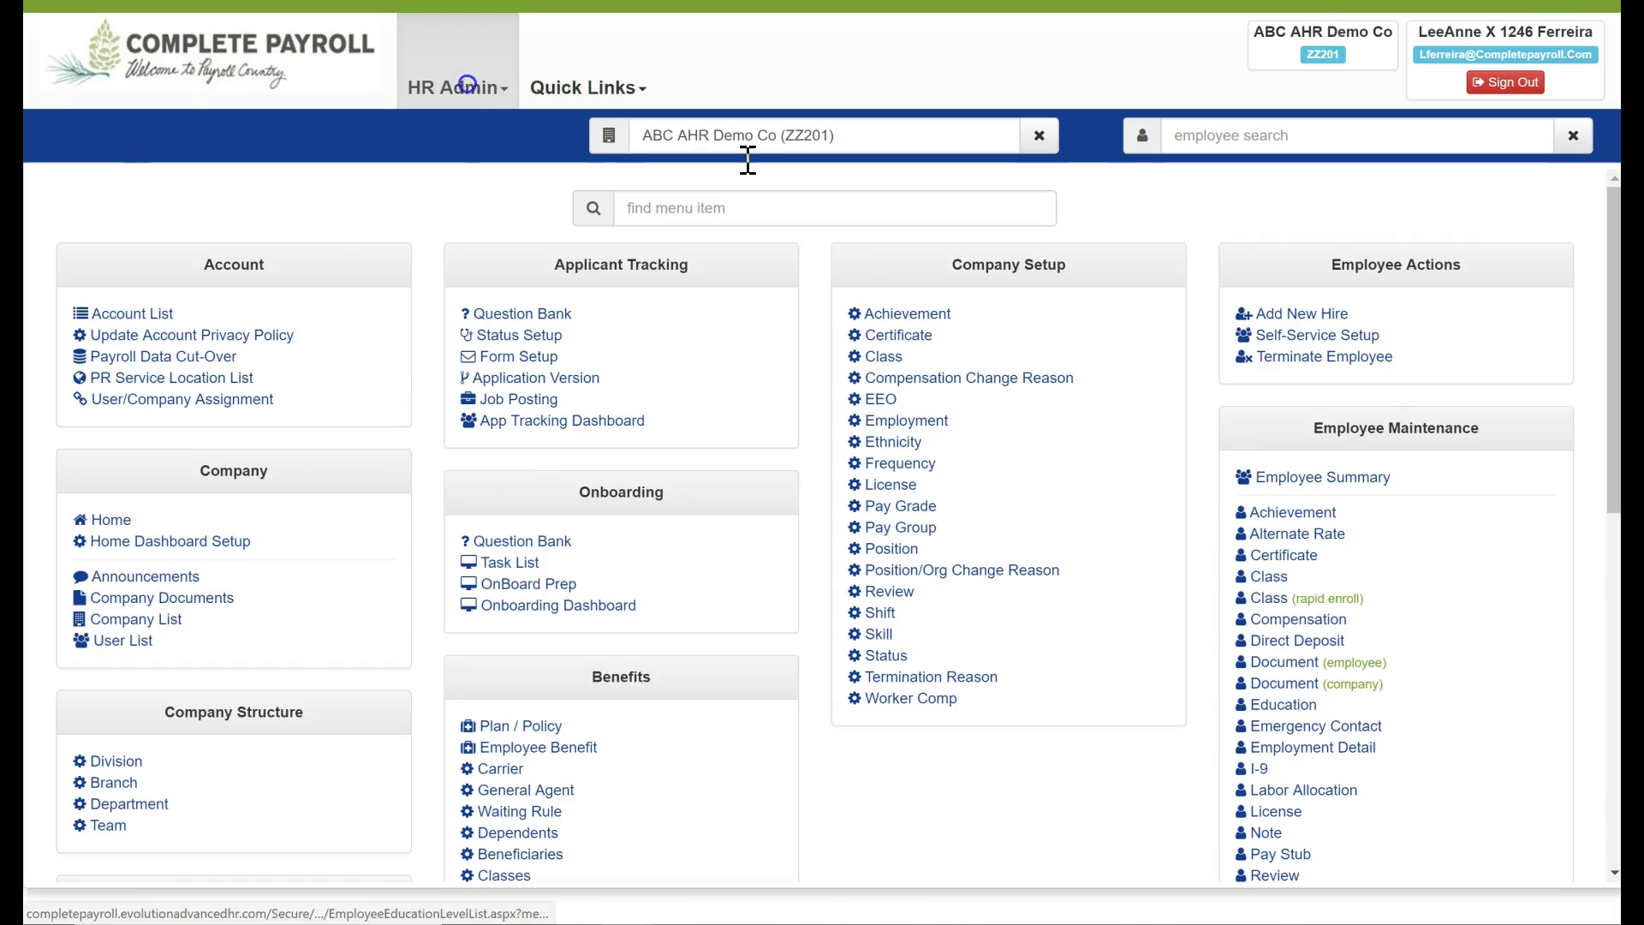
- View the Emergency Contacts list with employee relationships such as Brother and Spouse
click(1367, 730)
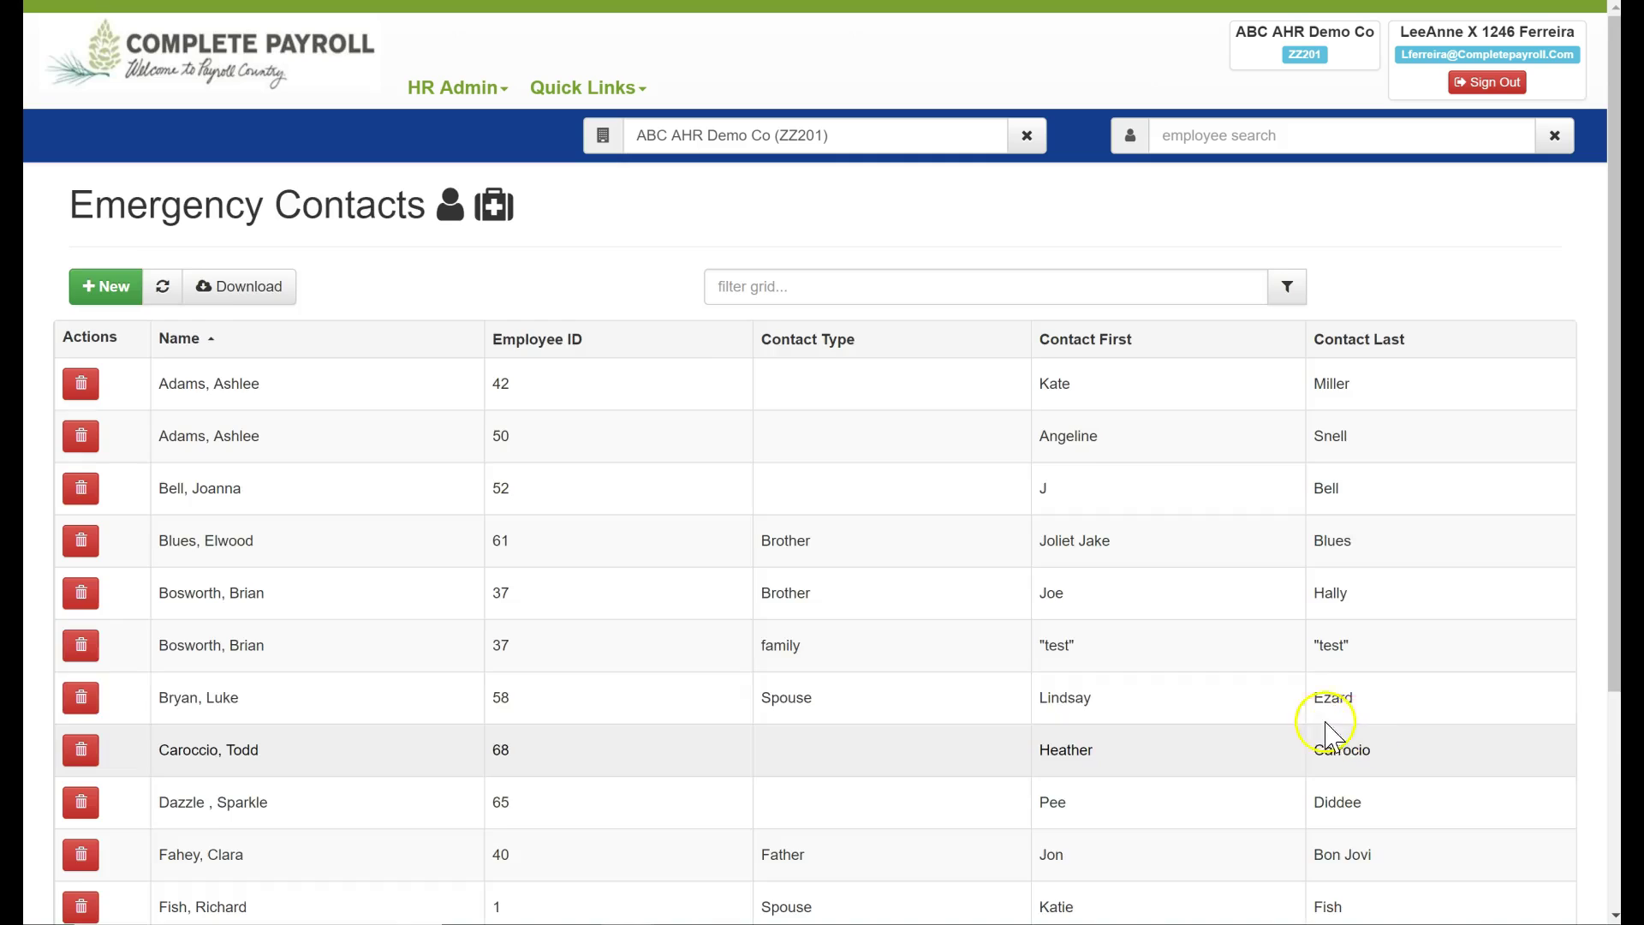
scroll(1374, 745, down, 1)
click(120, 181)
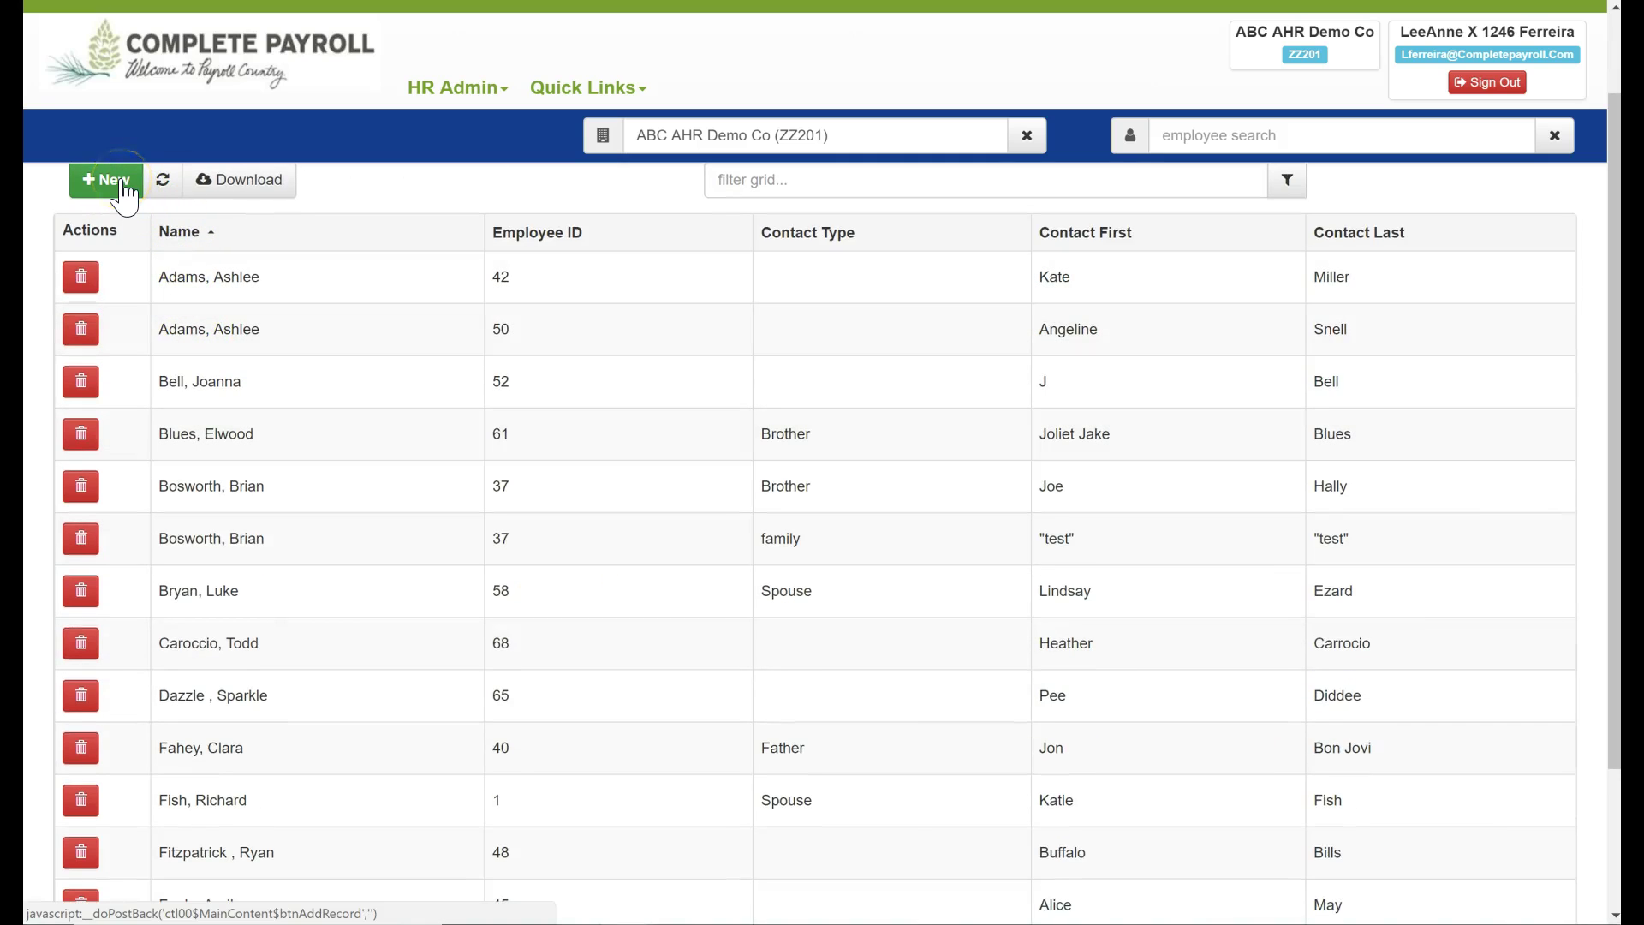
click(458, 88)
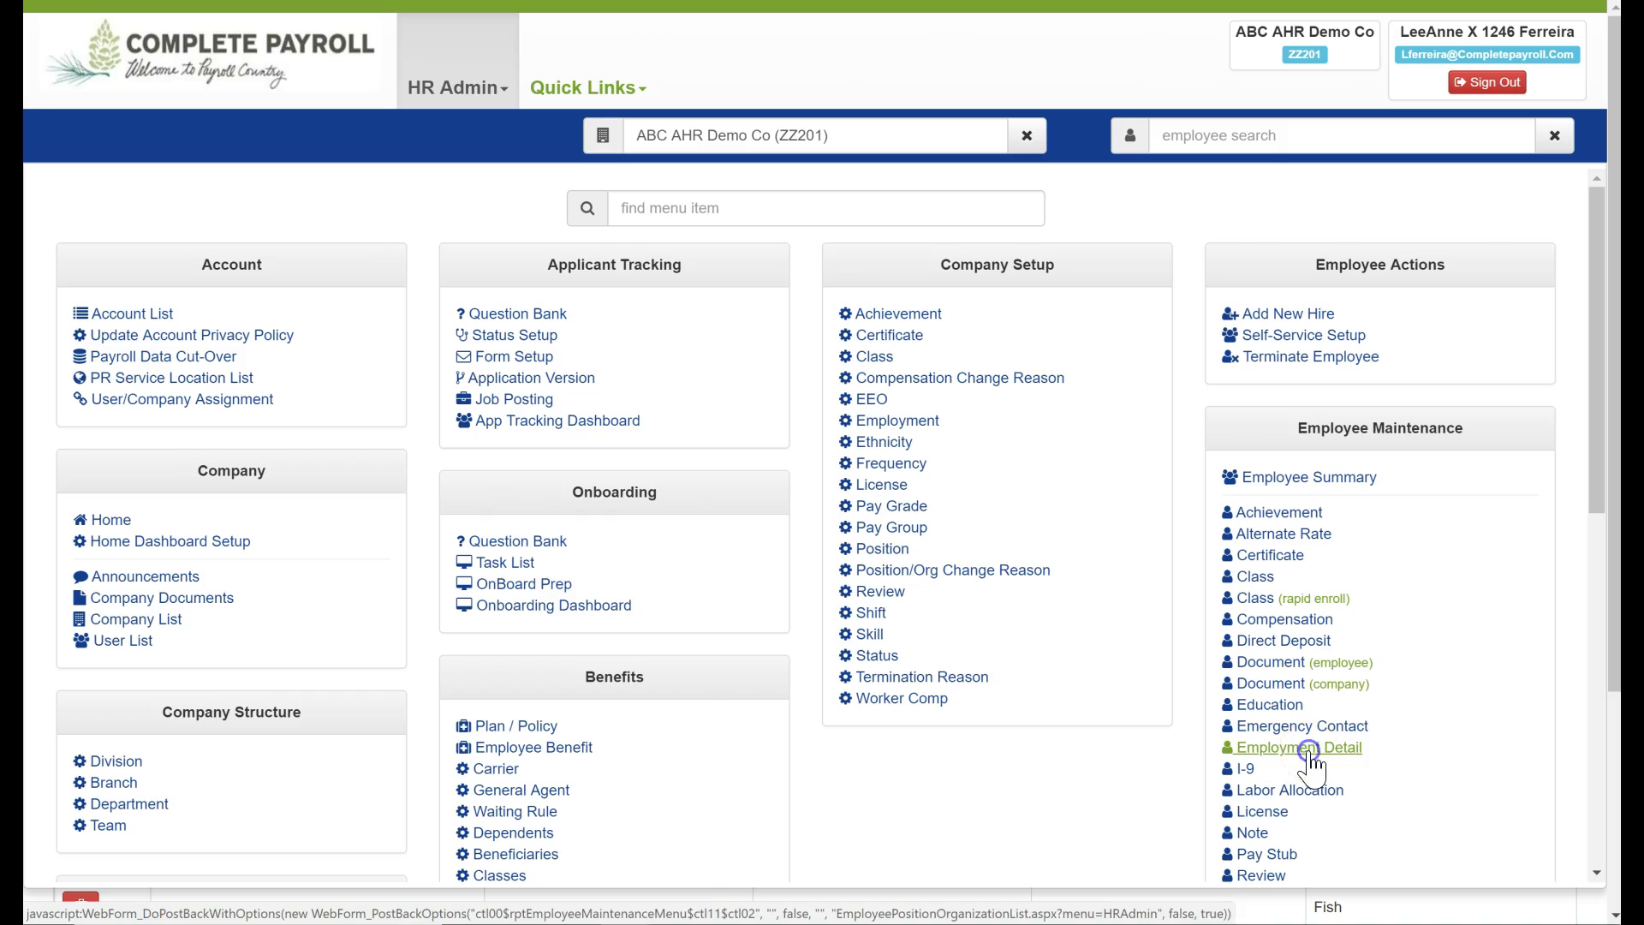
- View the Employment Detail page's Add Position/Organization form dated 06/13/2018
click(1309, 750)
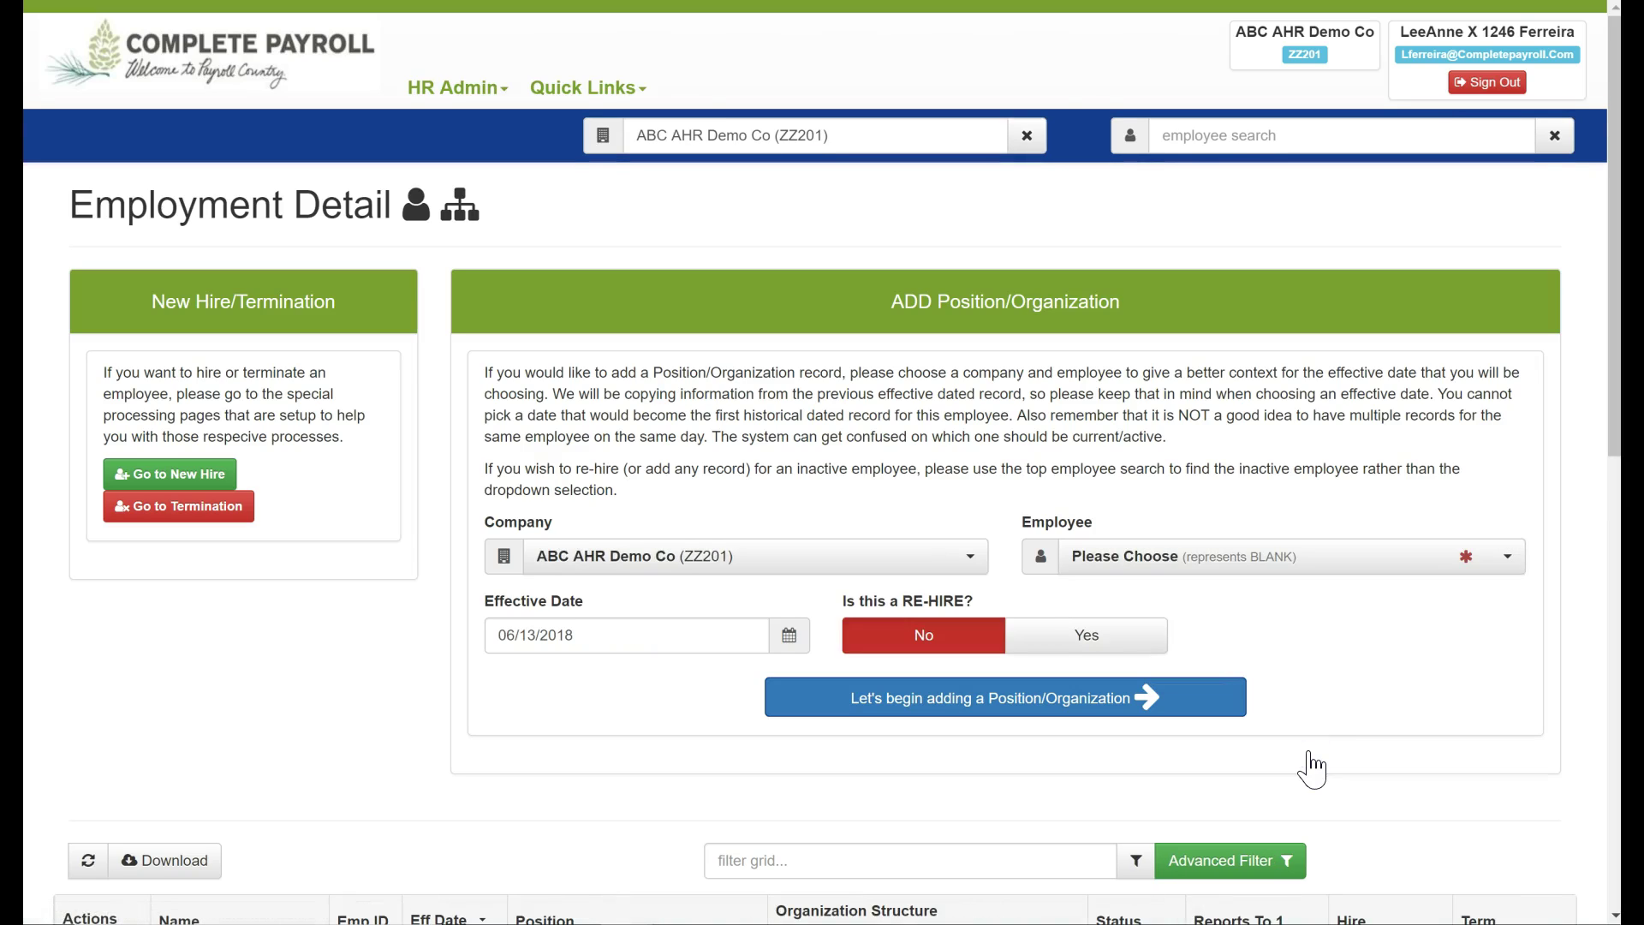
click(1453, 751)
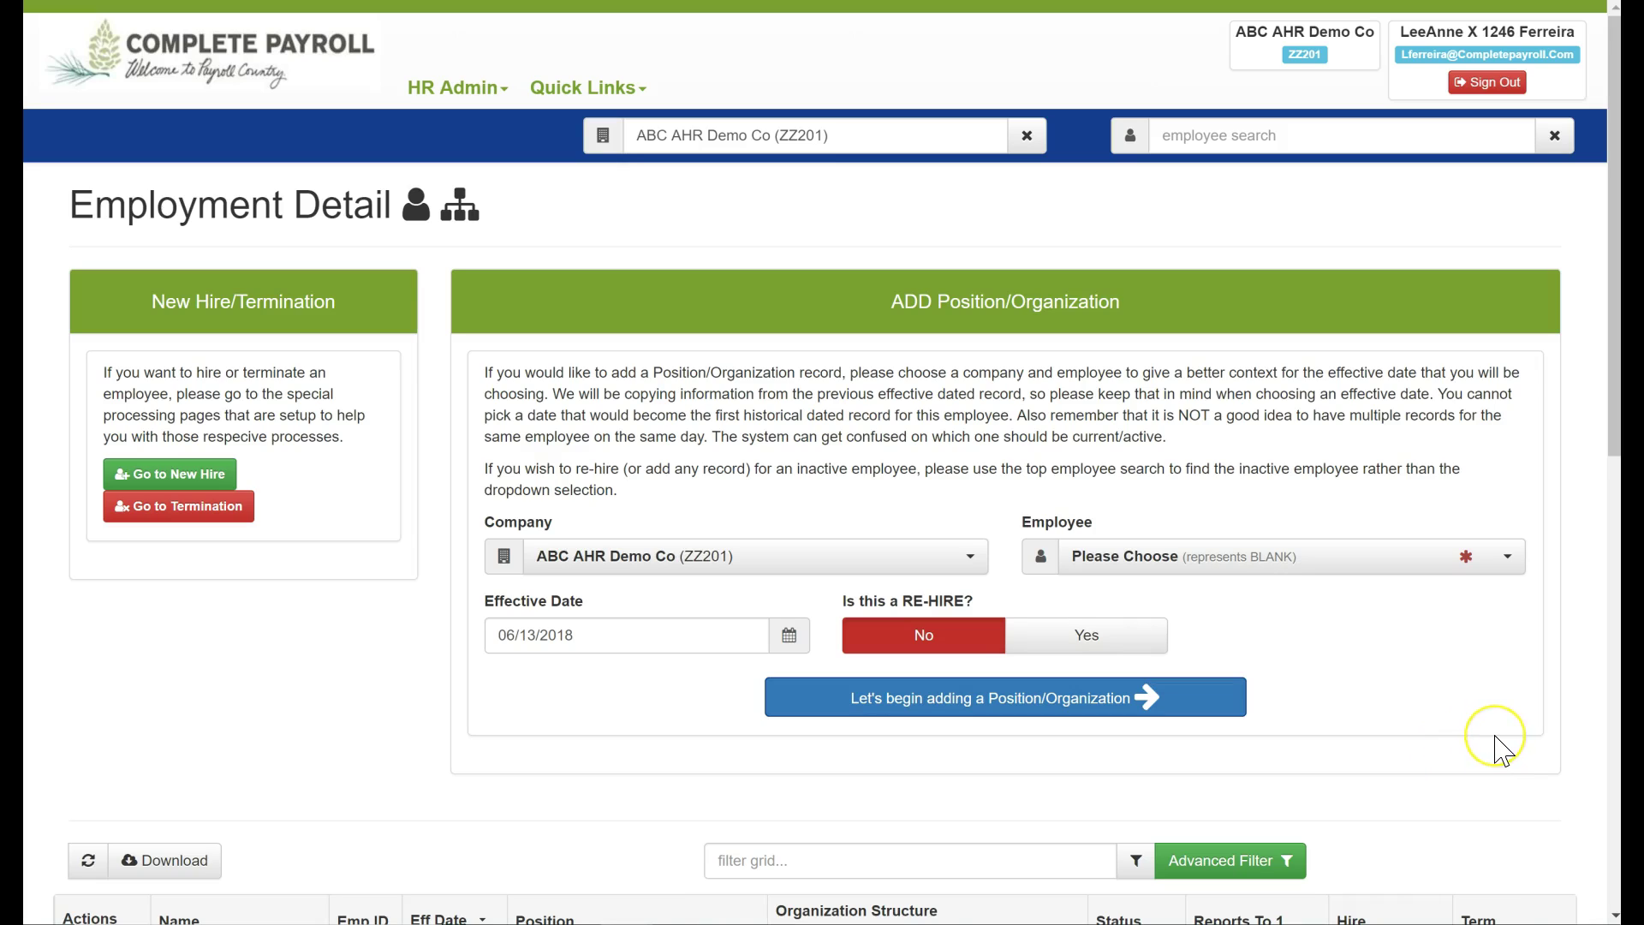
click(1481, 725)
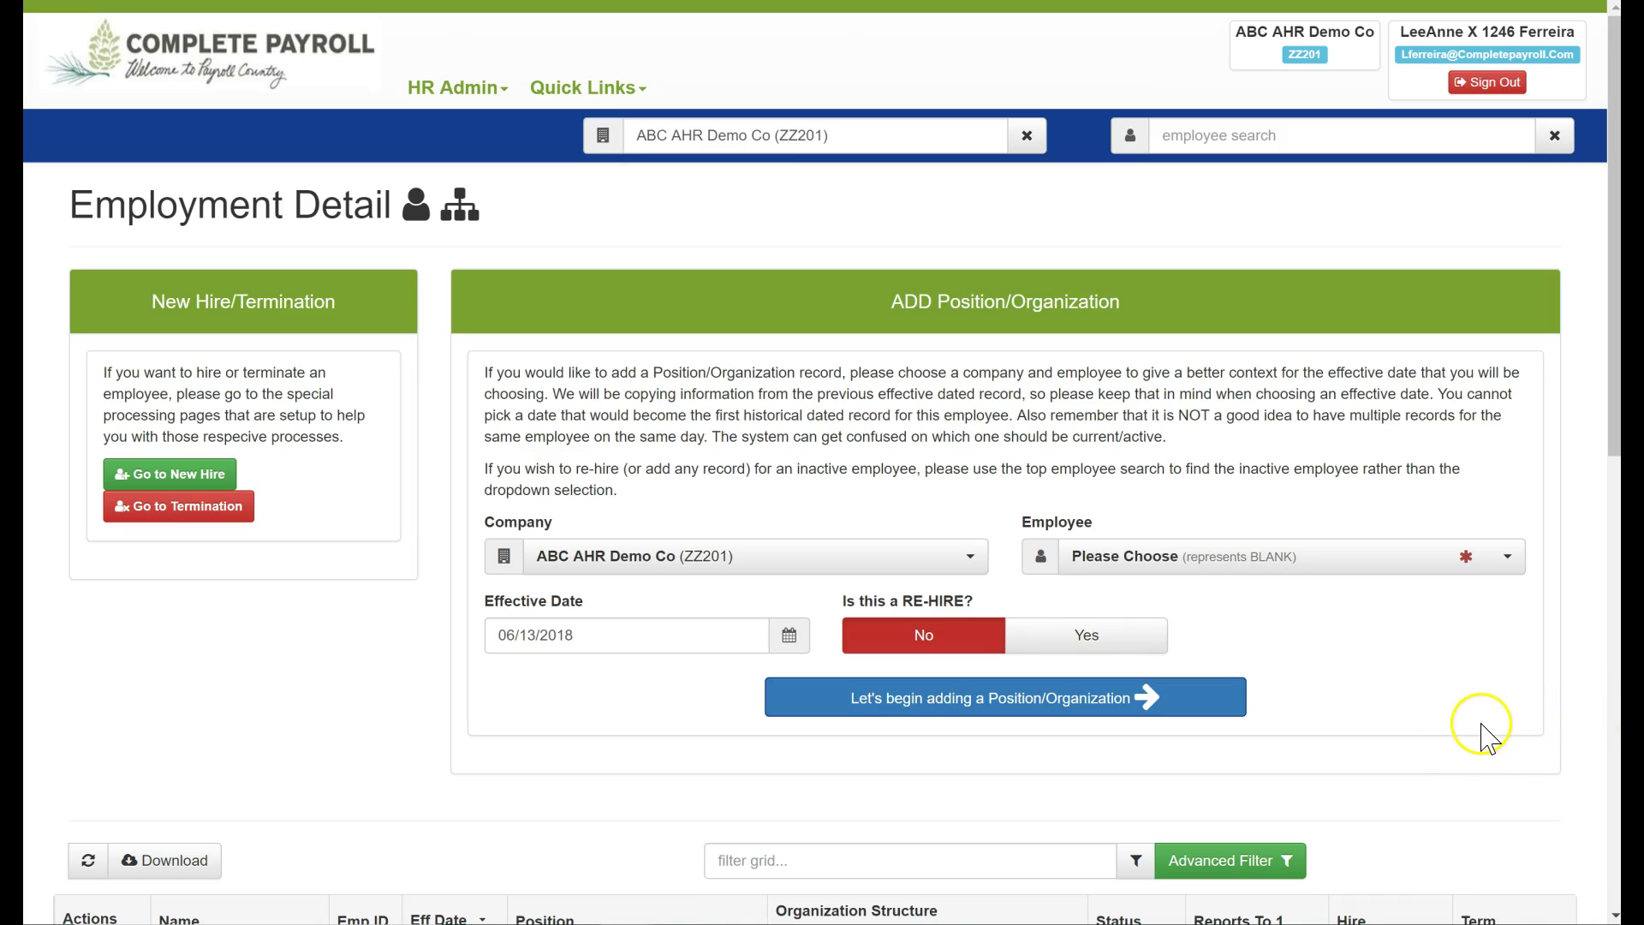
- Show the I-9 list with one hire whose Section 1 is dated 1/10/2018 and Section 2 is incomplete
click(456, 88)
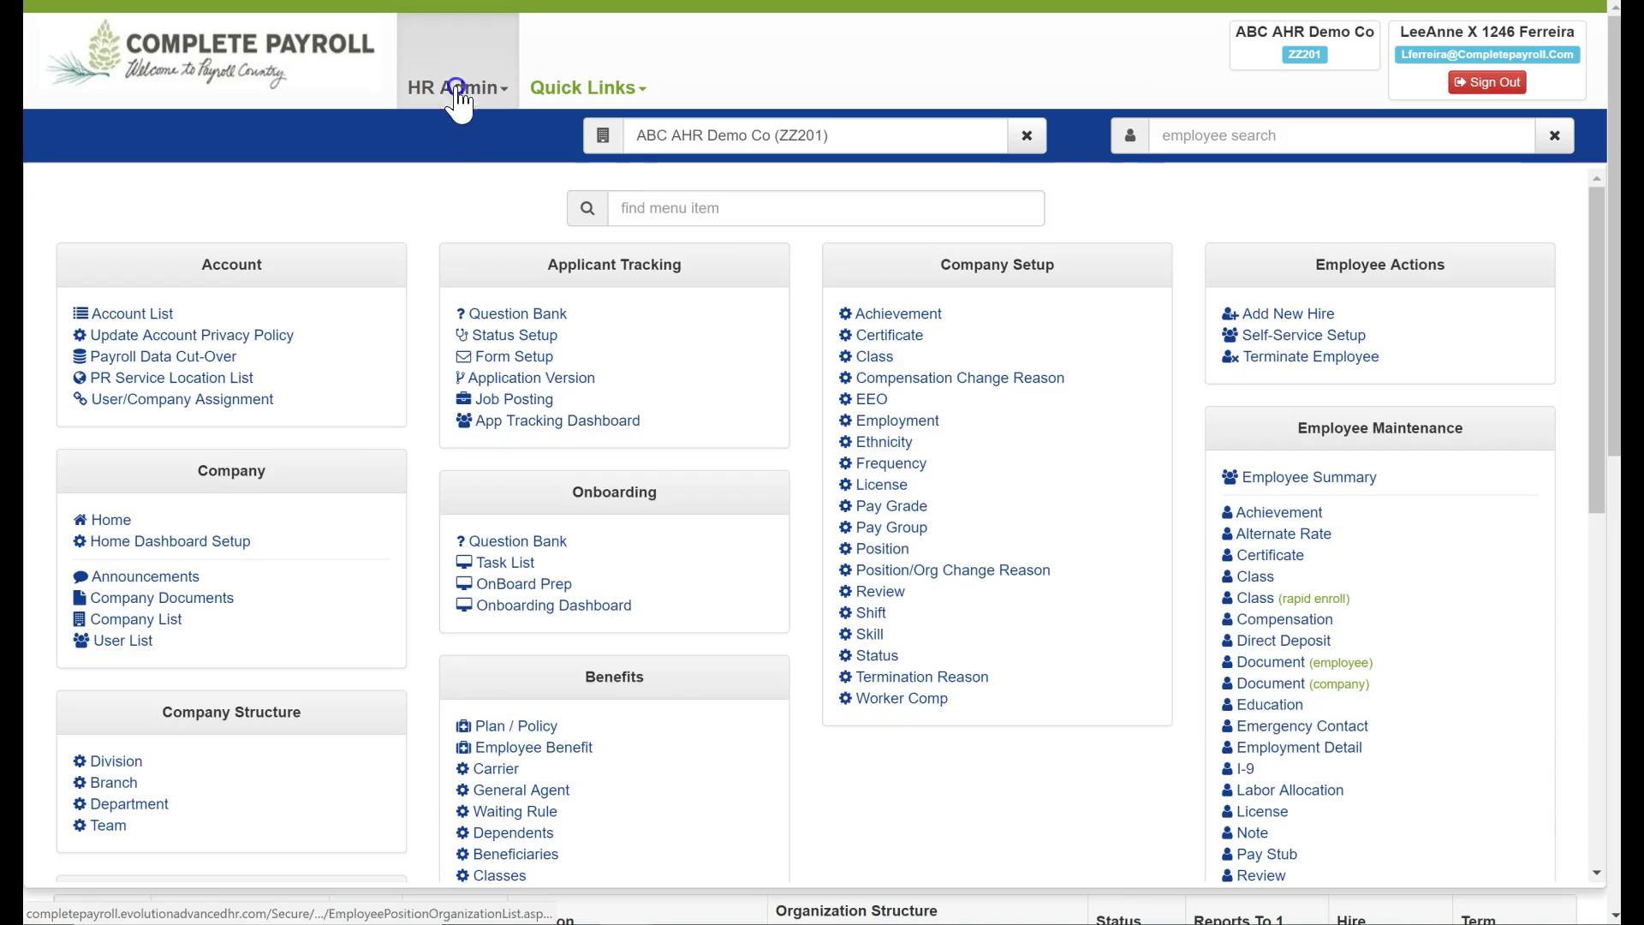
click(1246, 770)
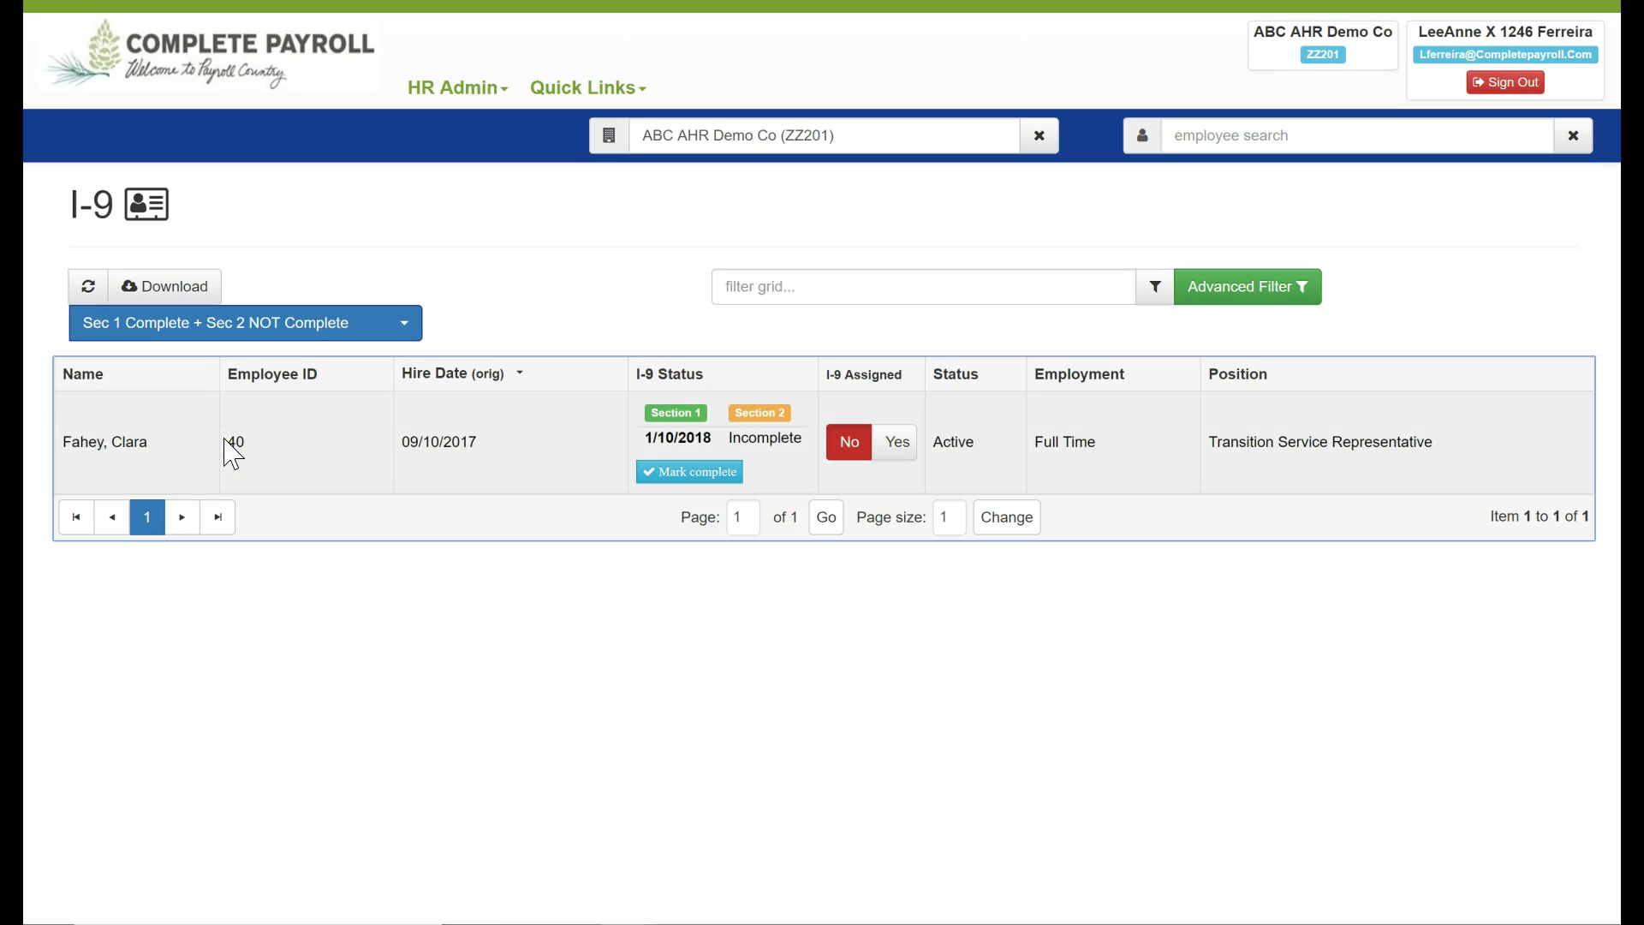
- Open the employee's I-9 record and read through Section 1
click(230, 451)
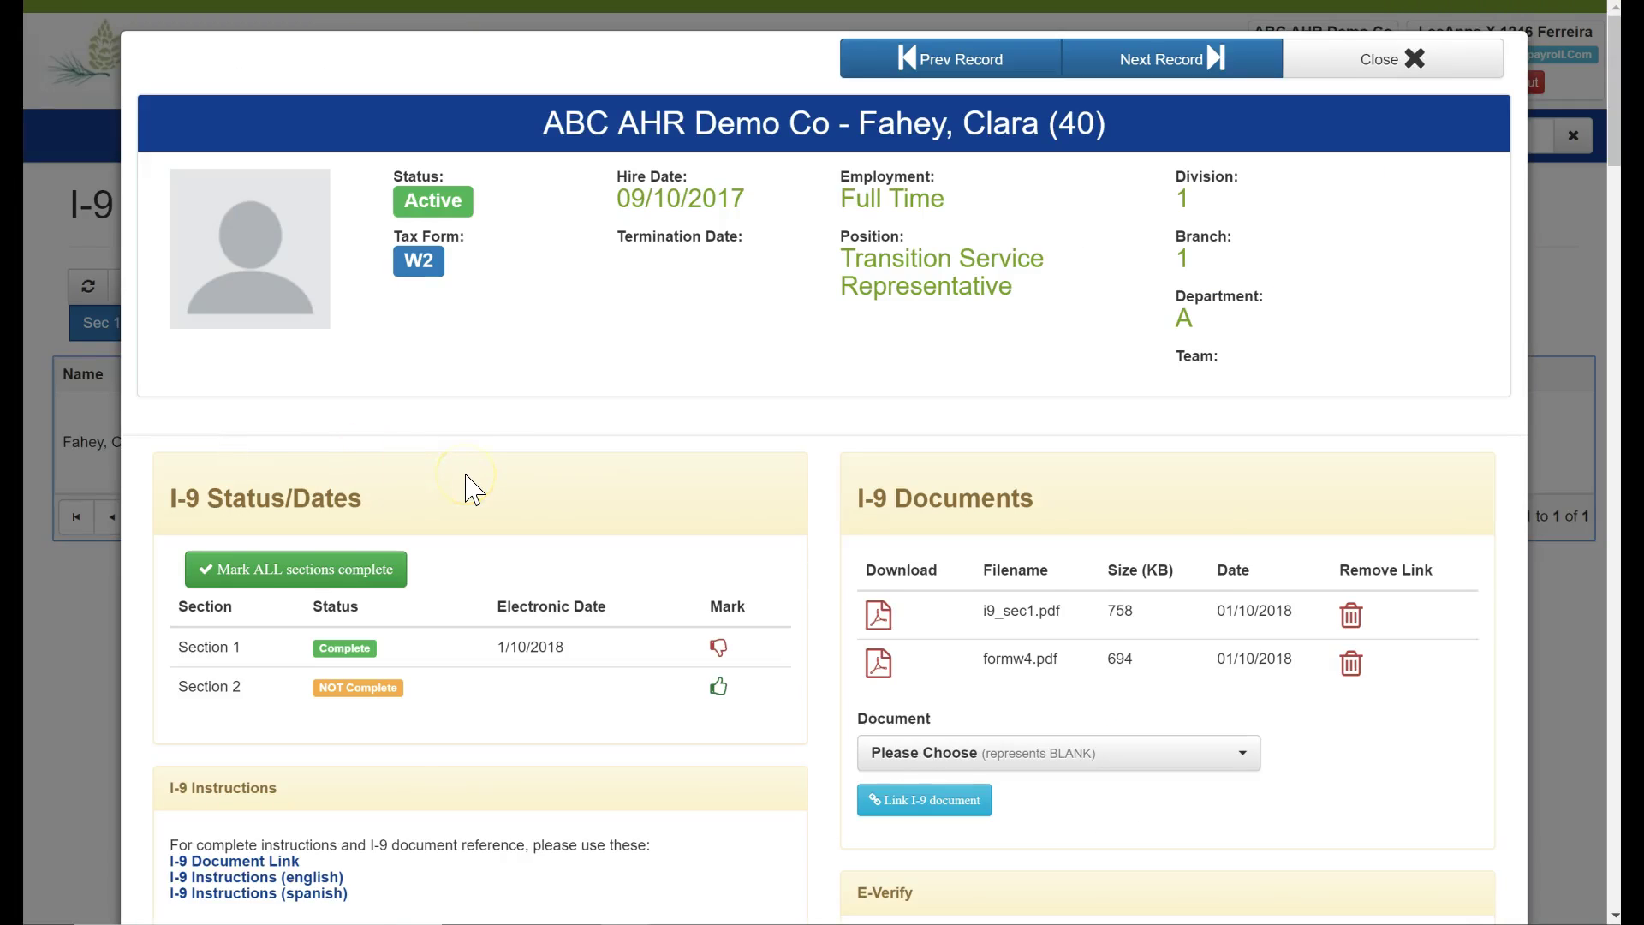
scroll(469, 490, down, 1)
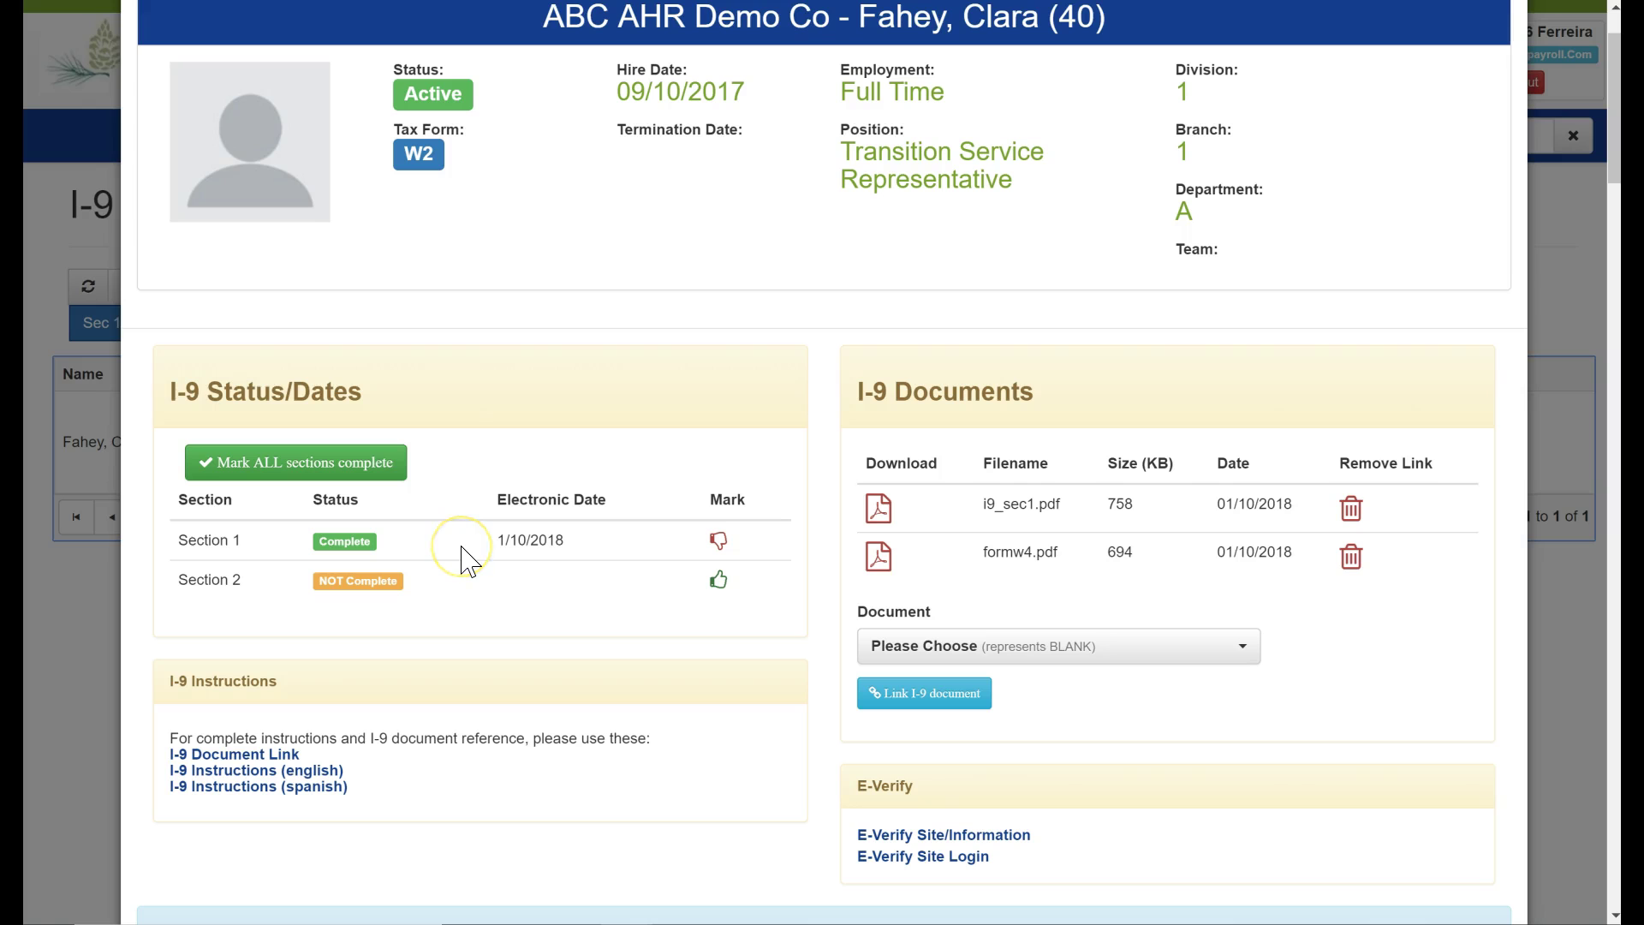
scroll(469, 561, down, 4)
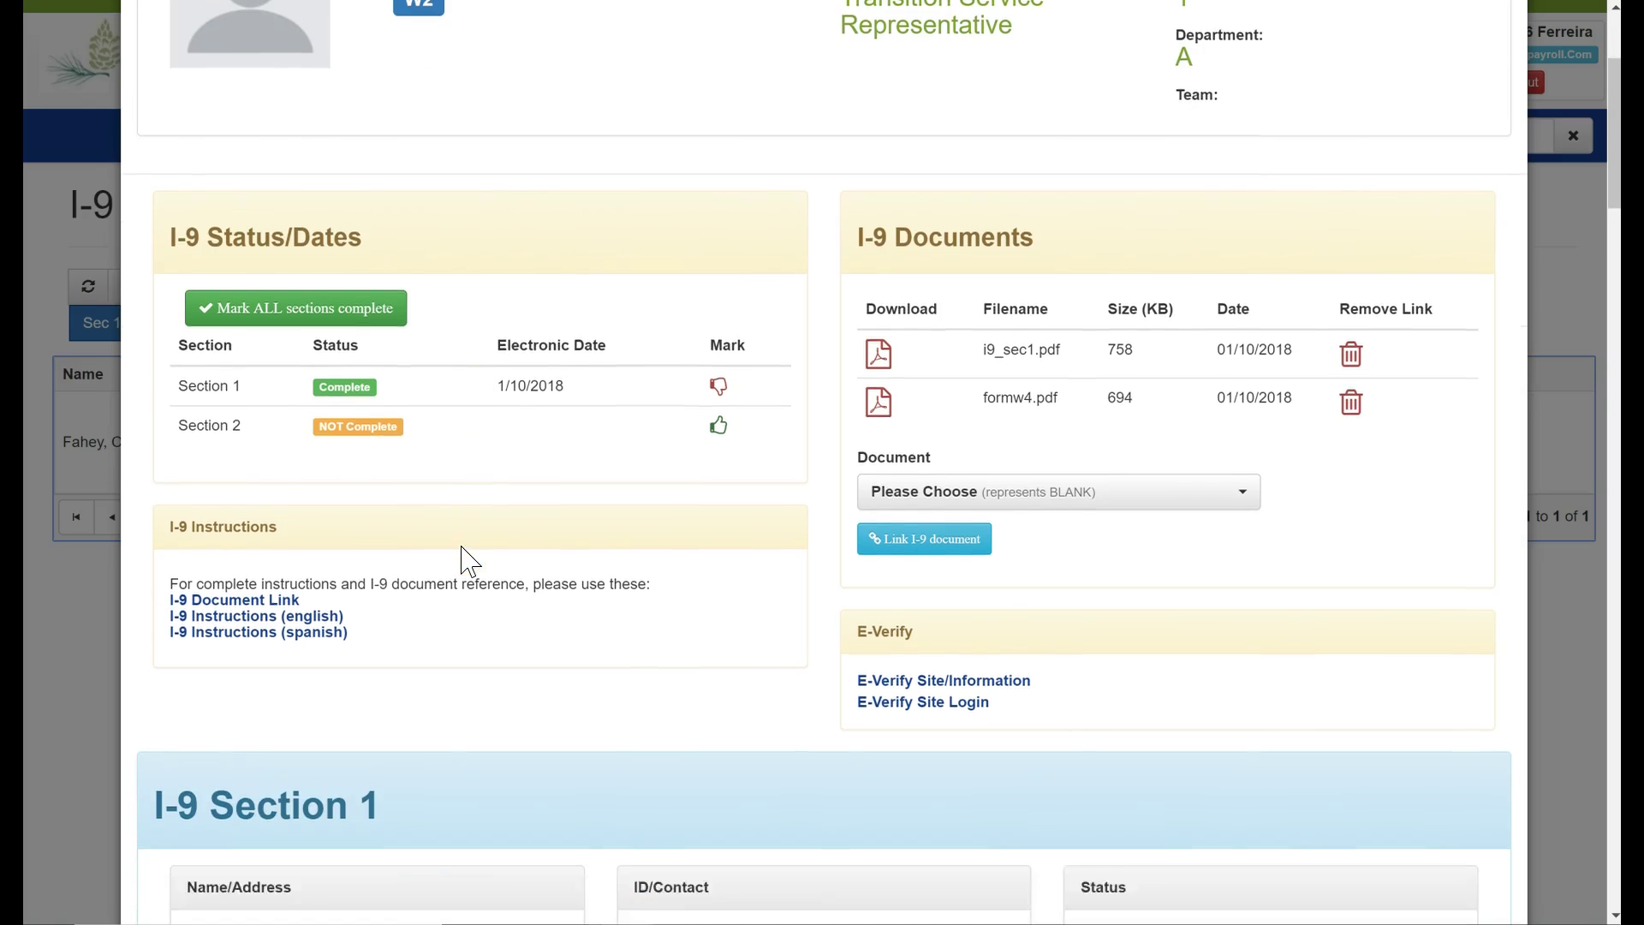
scroll(469, 561, down, 7)
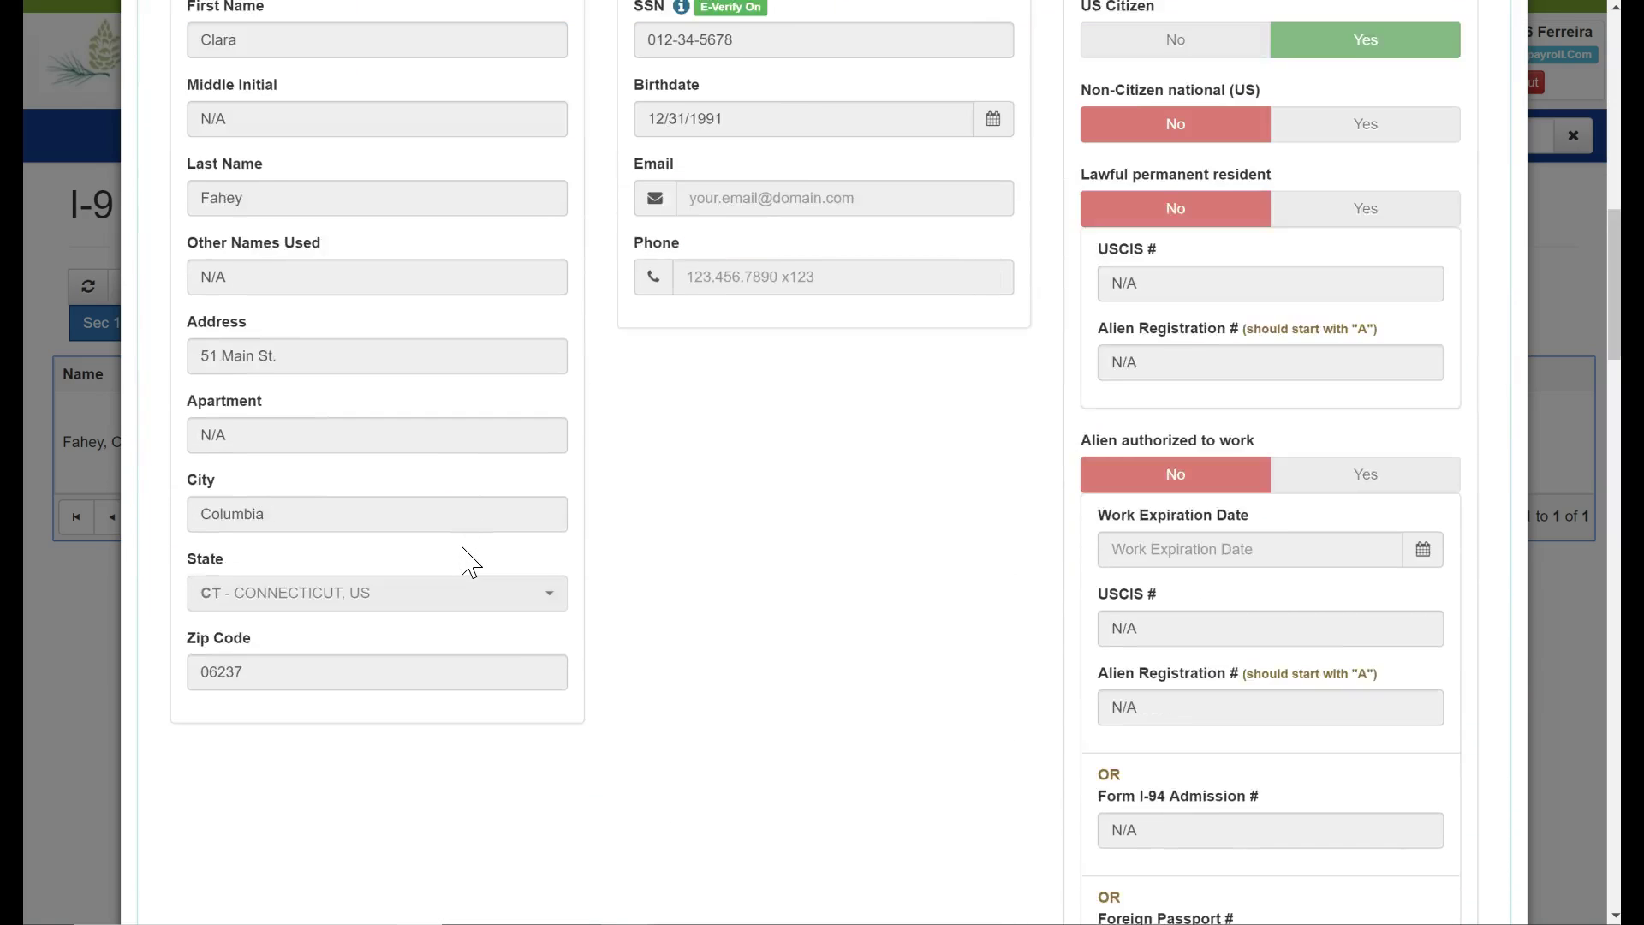
scroll(469, 560, down, 5)
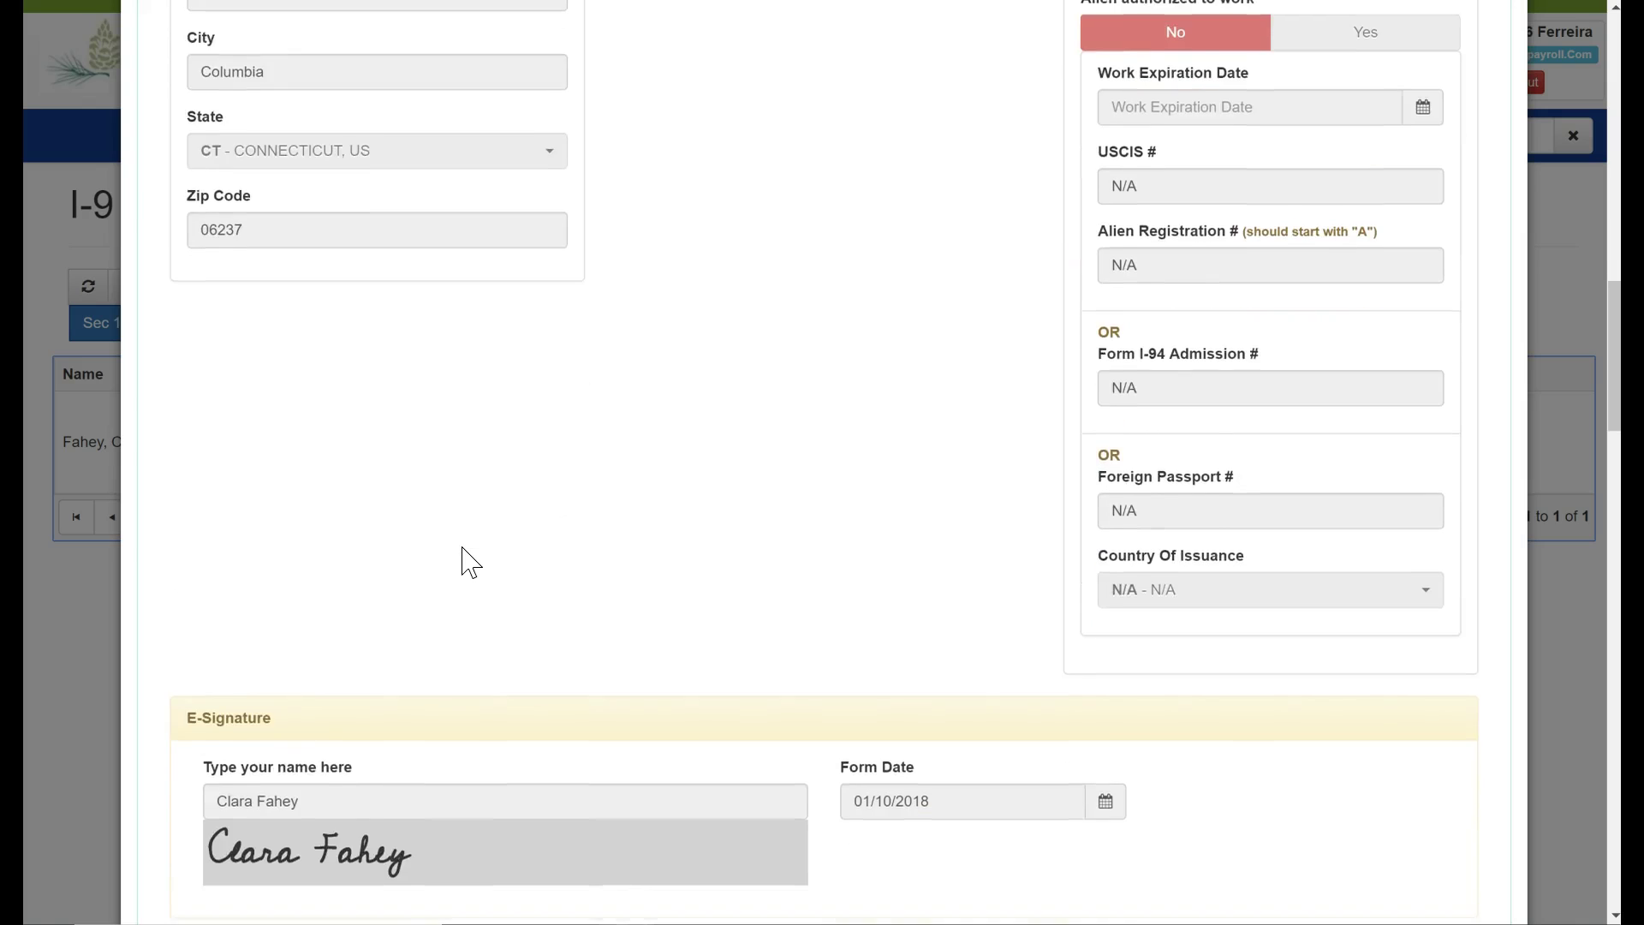
scroll(462, 546, down, 10)
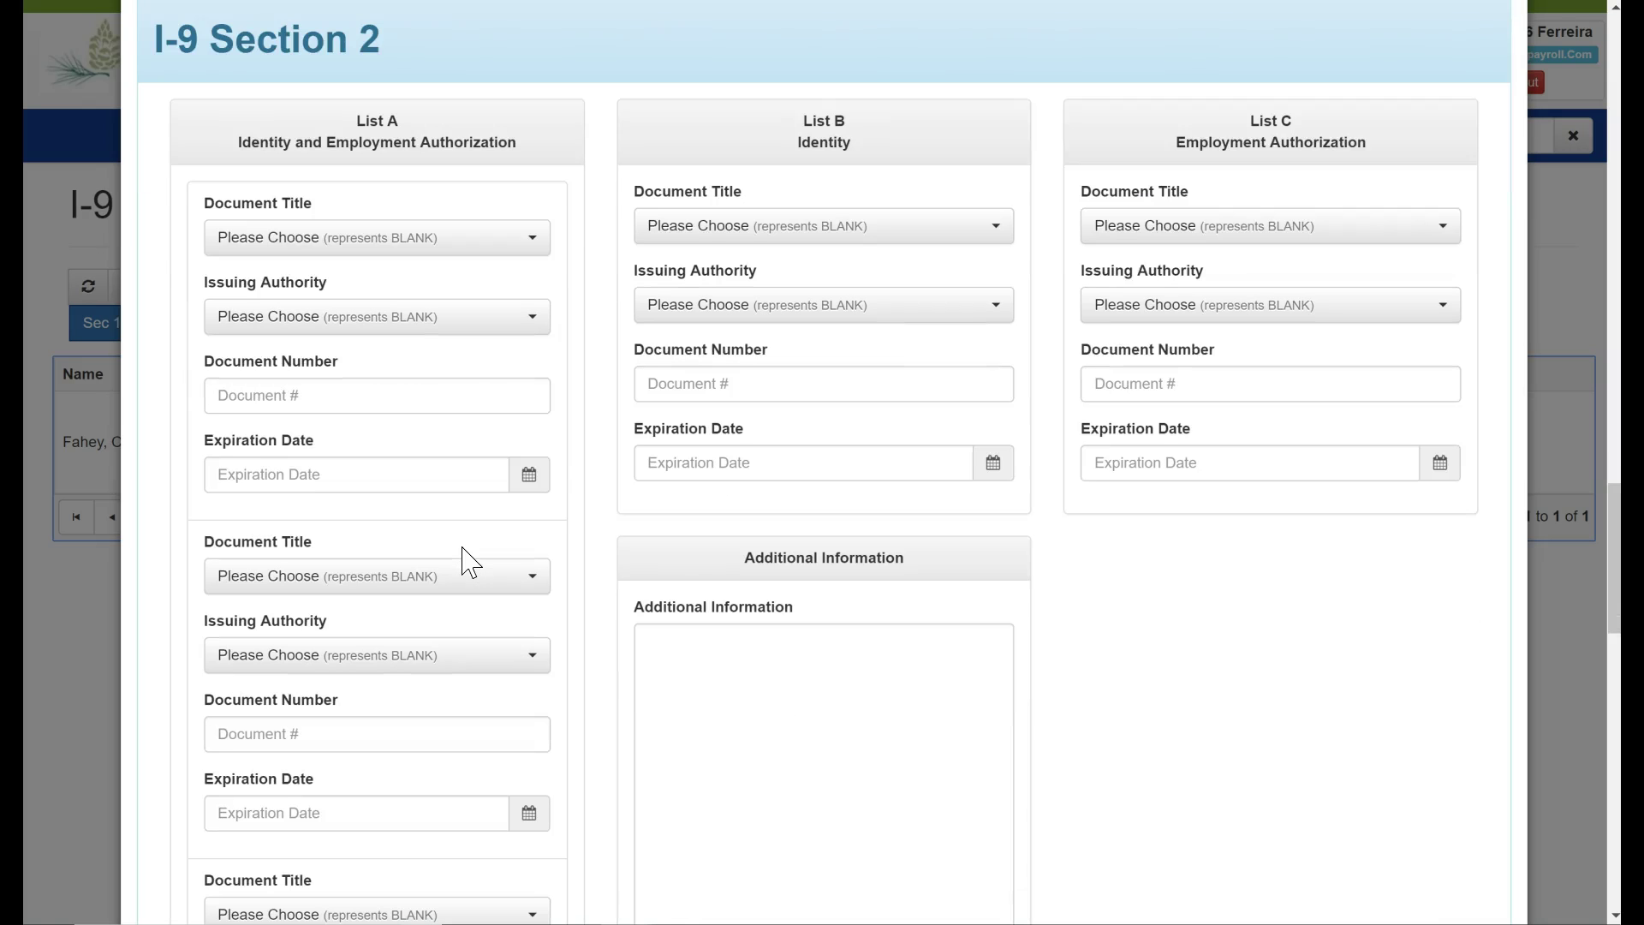
scroll(462, 548, down, 4)
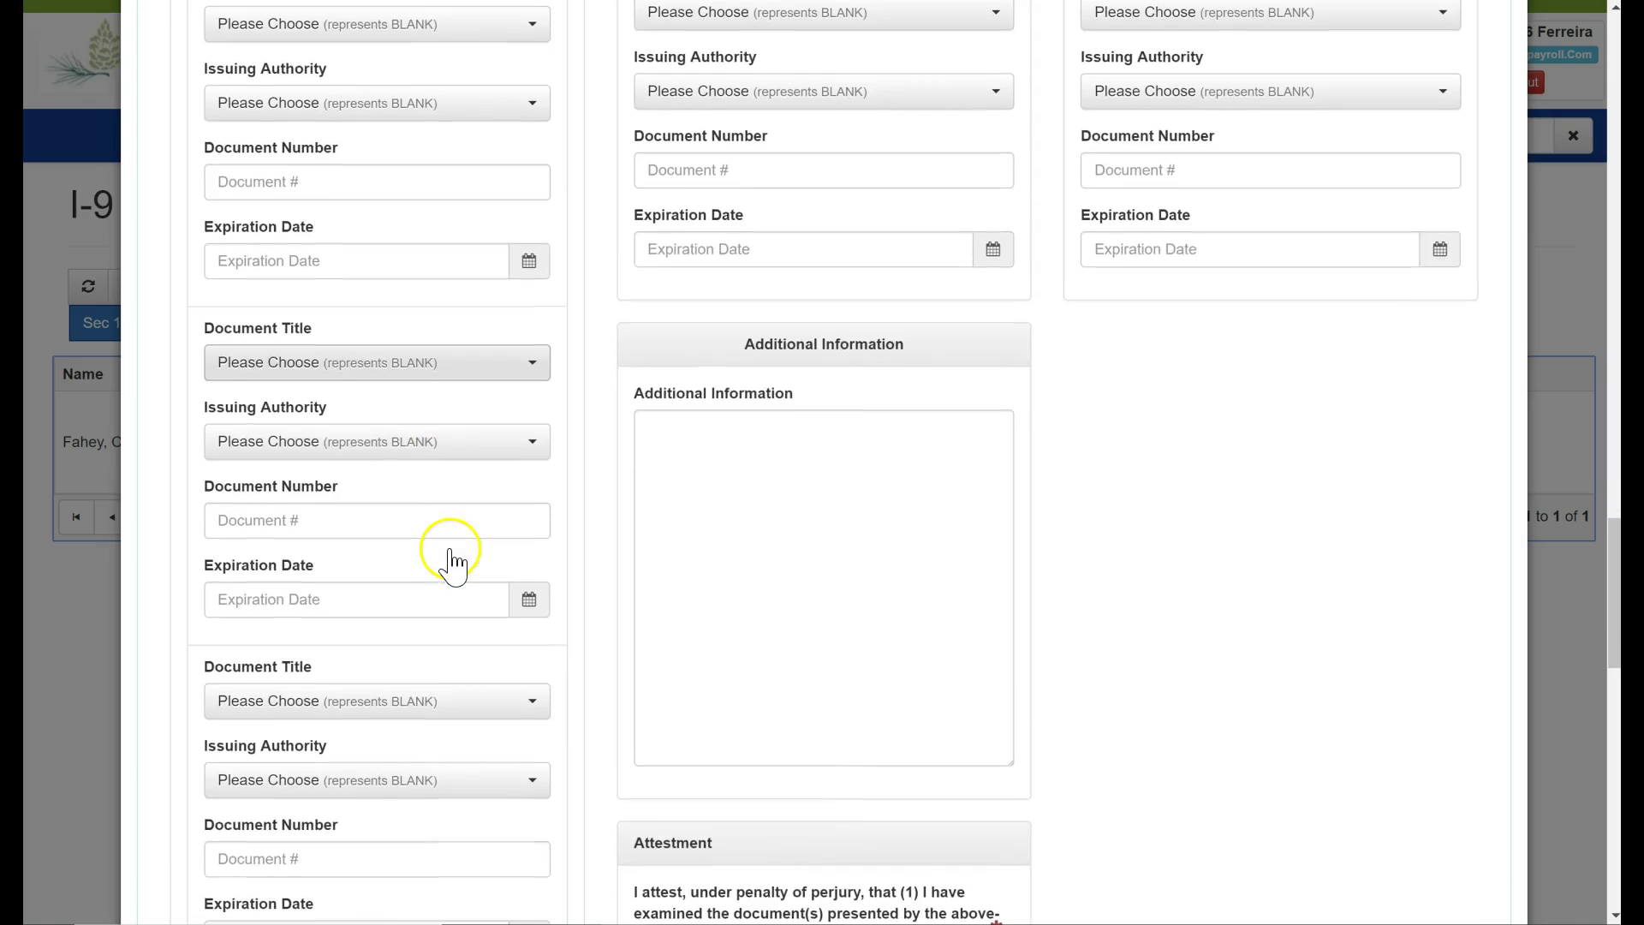
scroll(451, 565, down, 6)
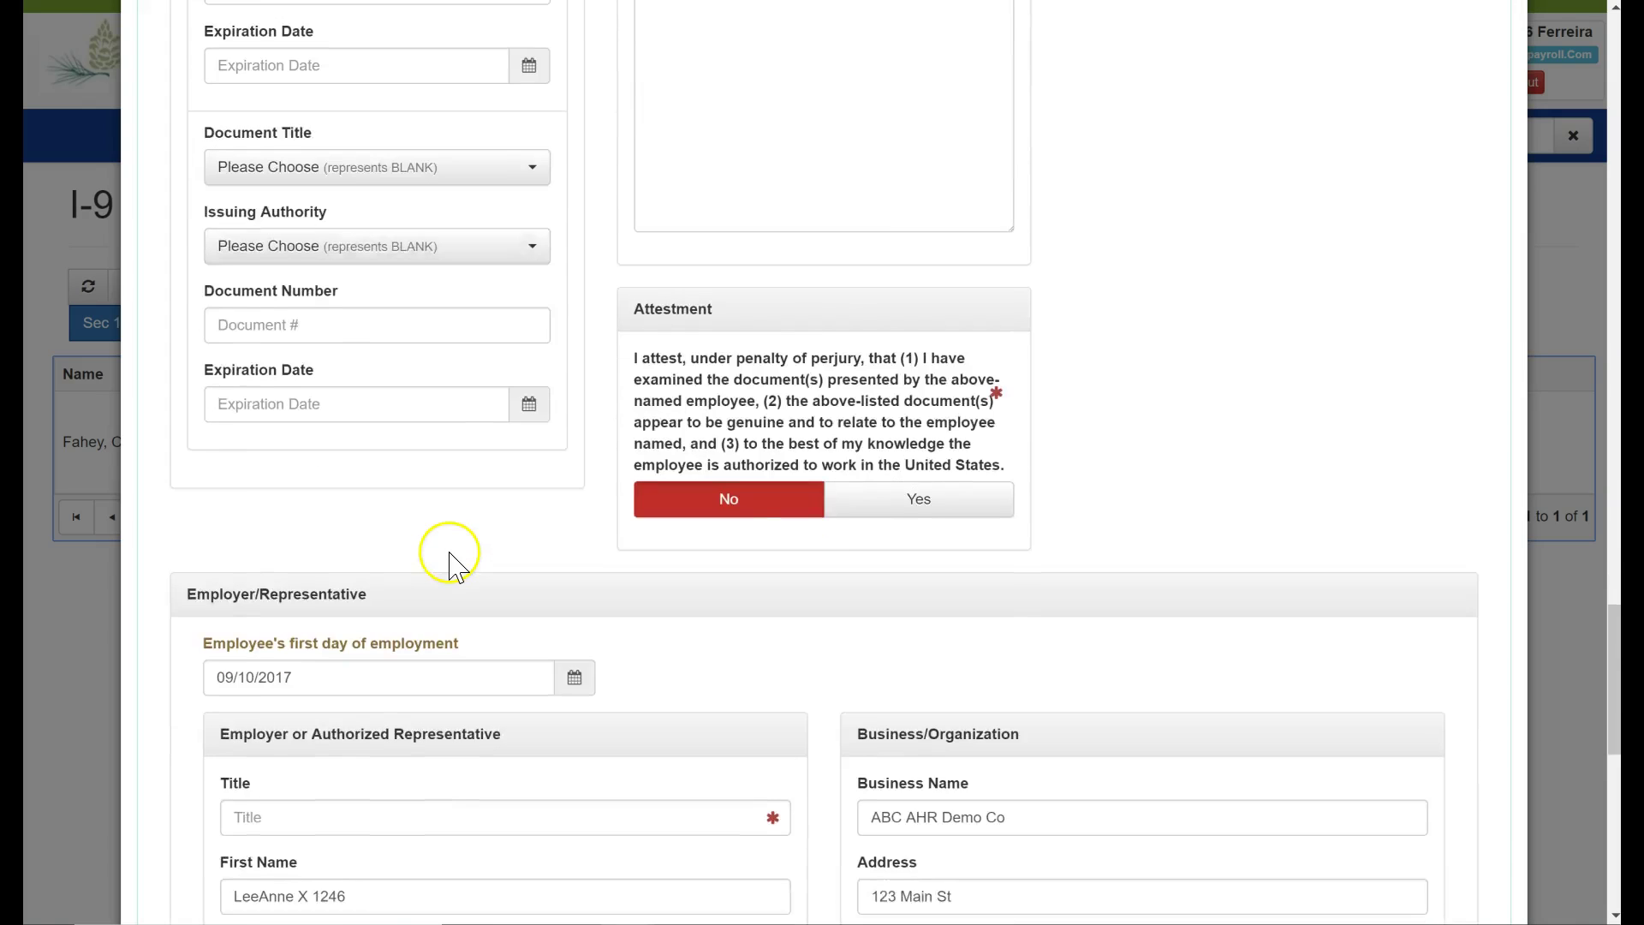
- Save the Section 2 employer form and generate the I-9
scroll(451, 565, up, 1)
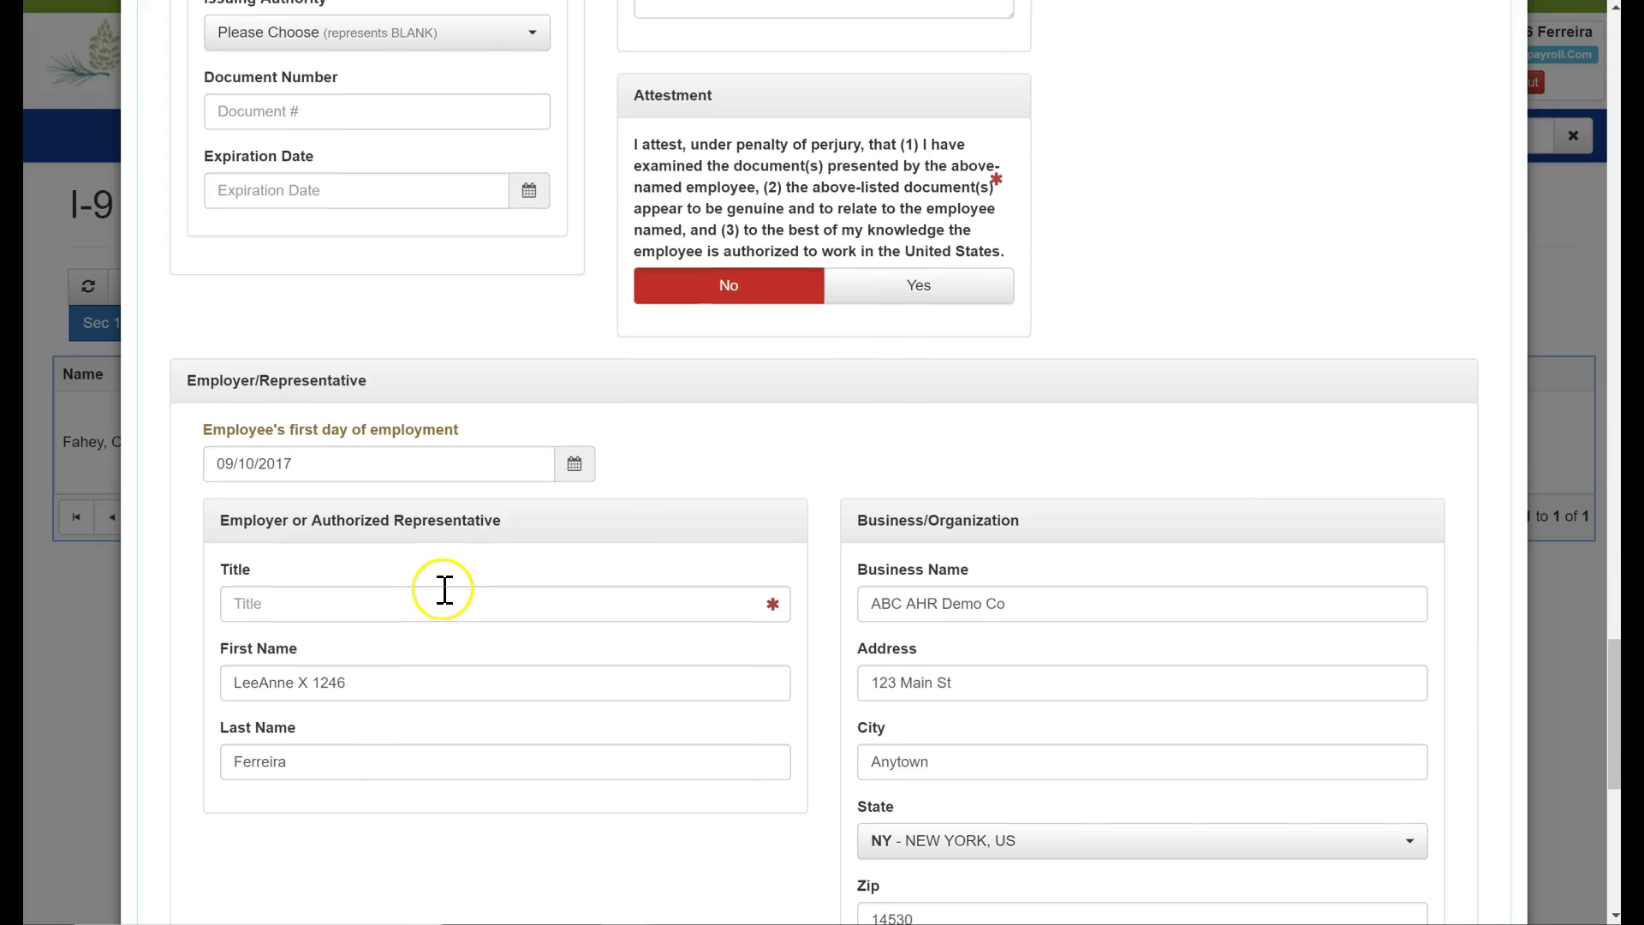
scroll(445, 590, down, 3)
scroll(454, 606, down, 4)
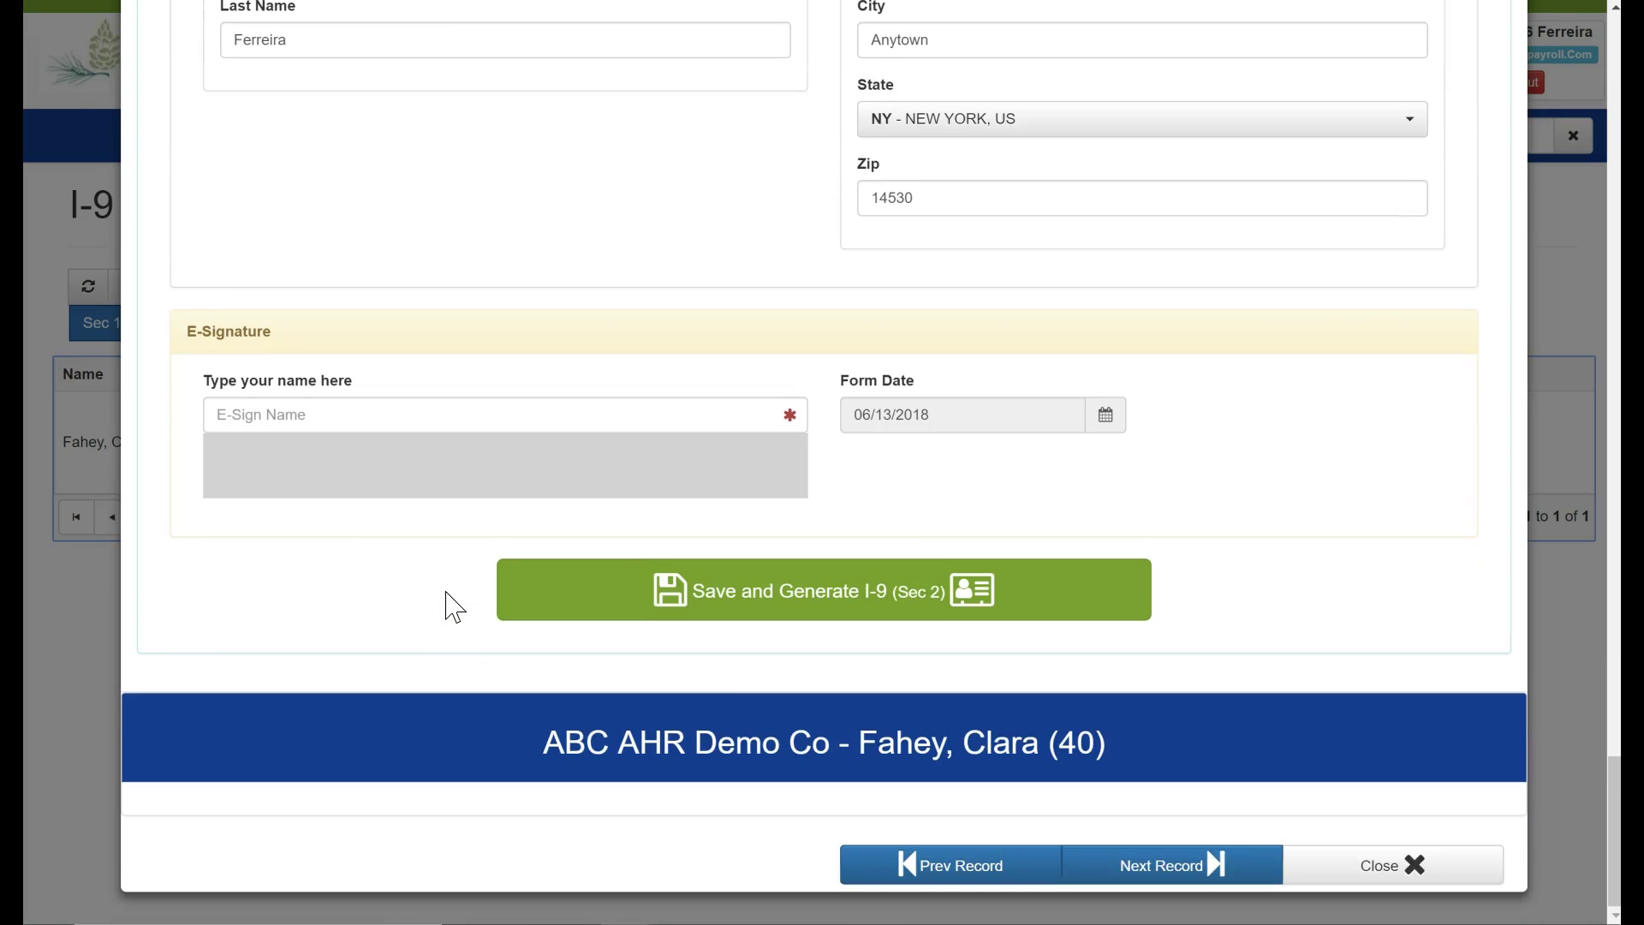
click(613, 605)
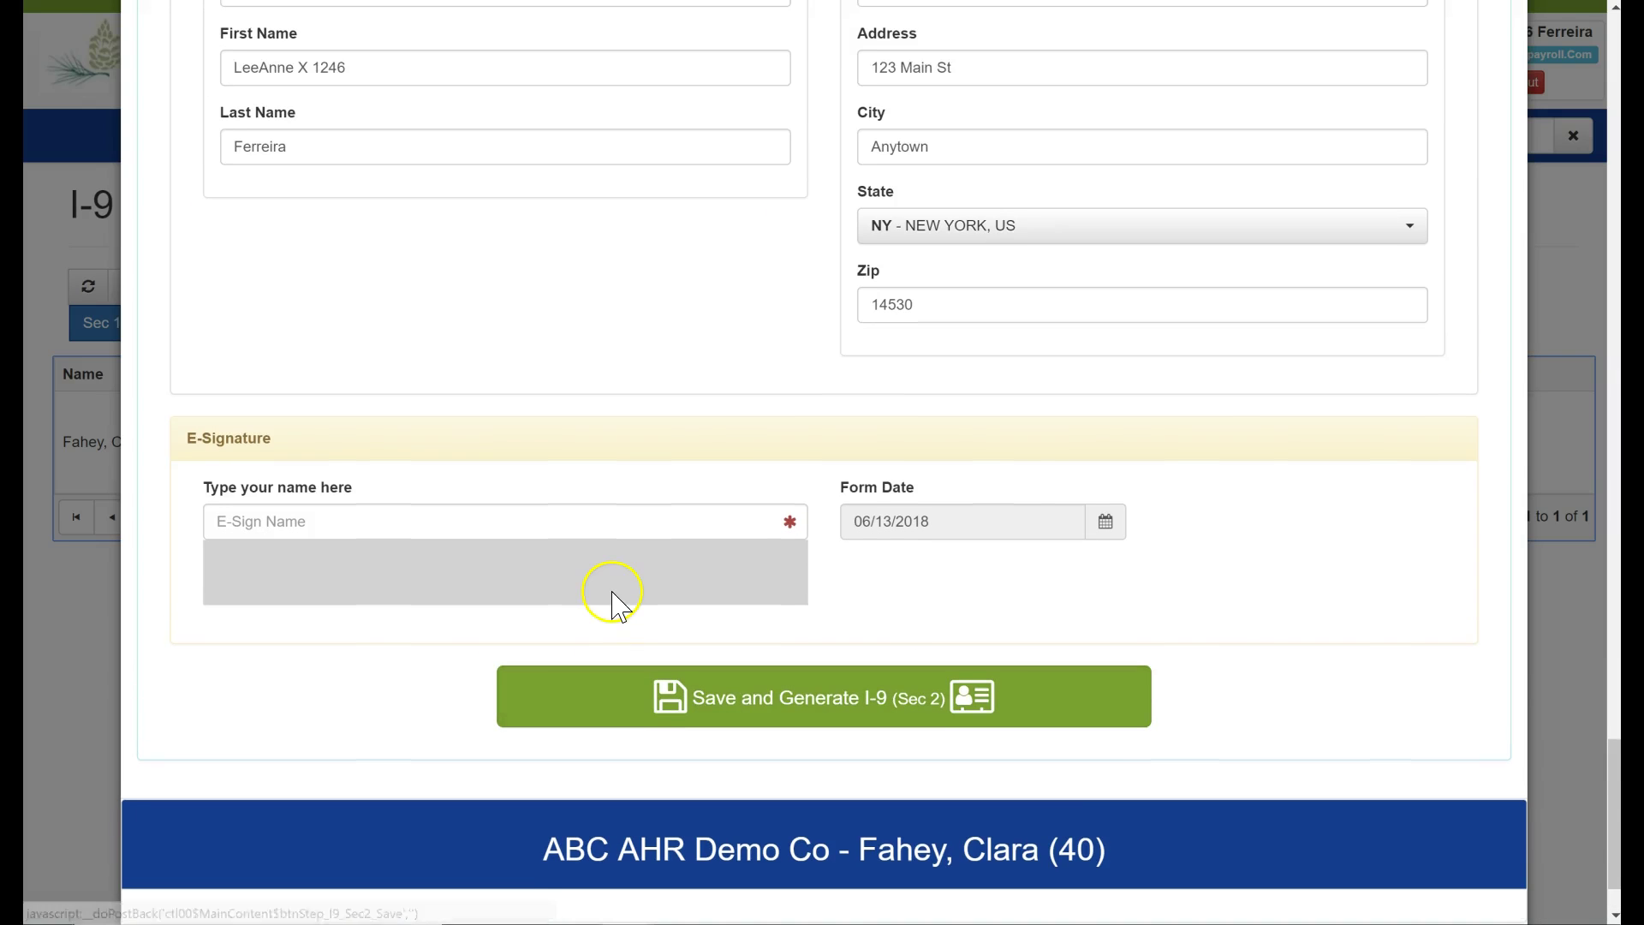
scroll(613, 599, down, 1)
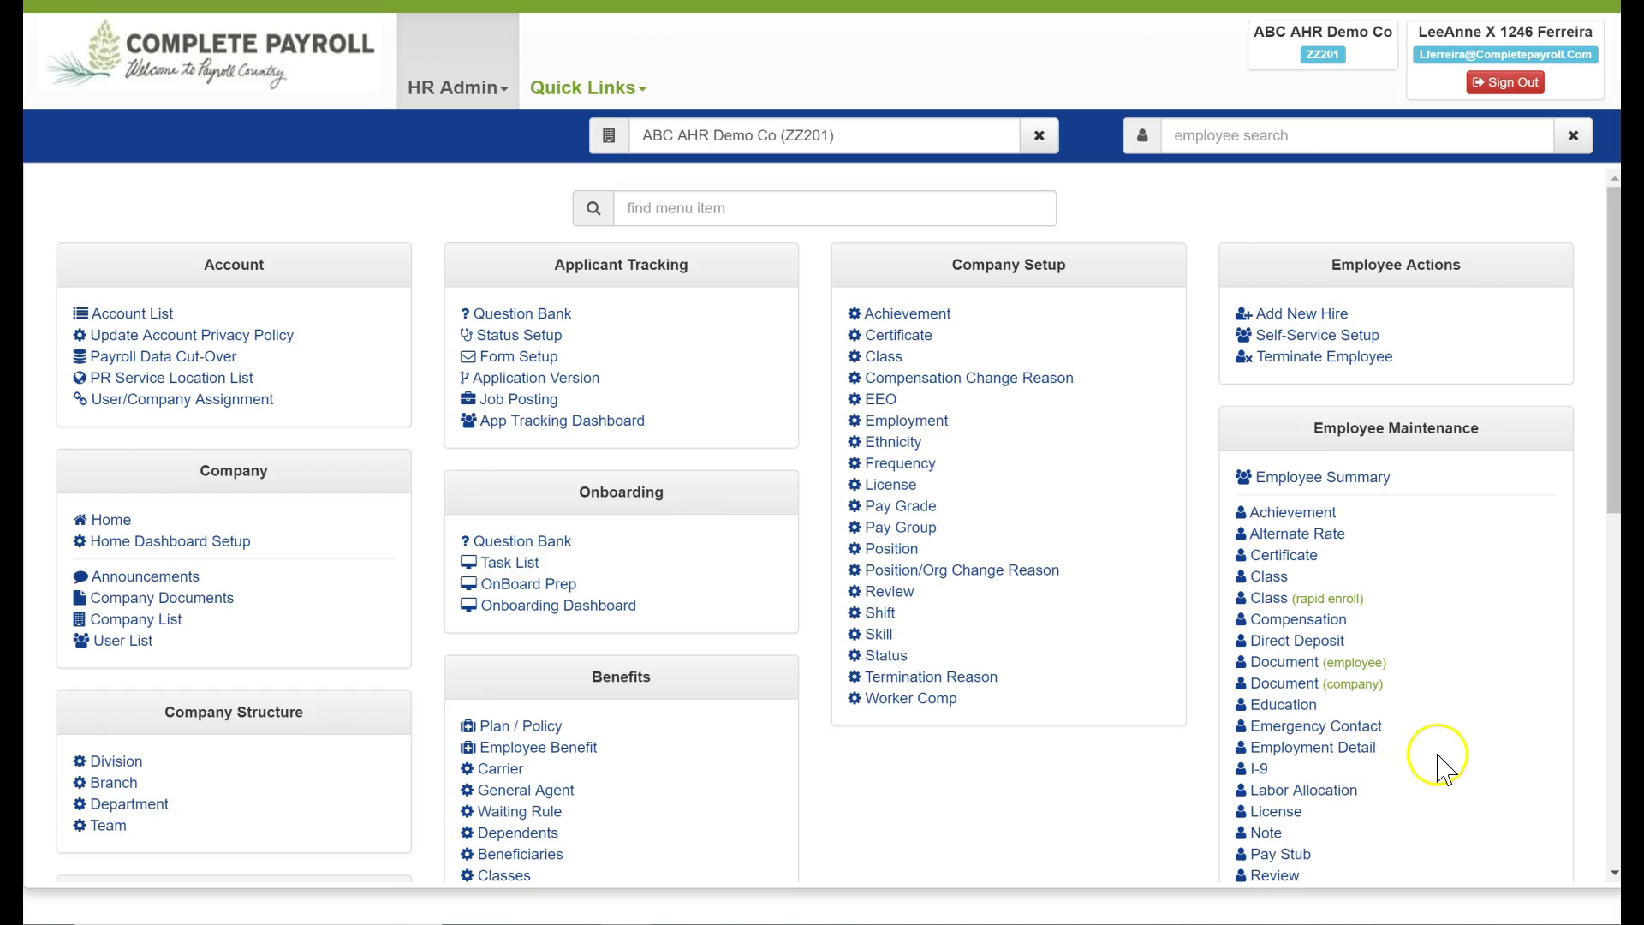
scroll(1431, 759, down, 1)
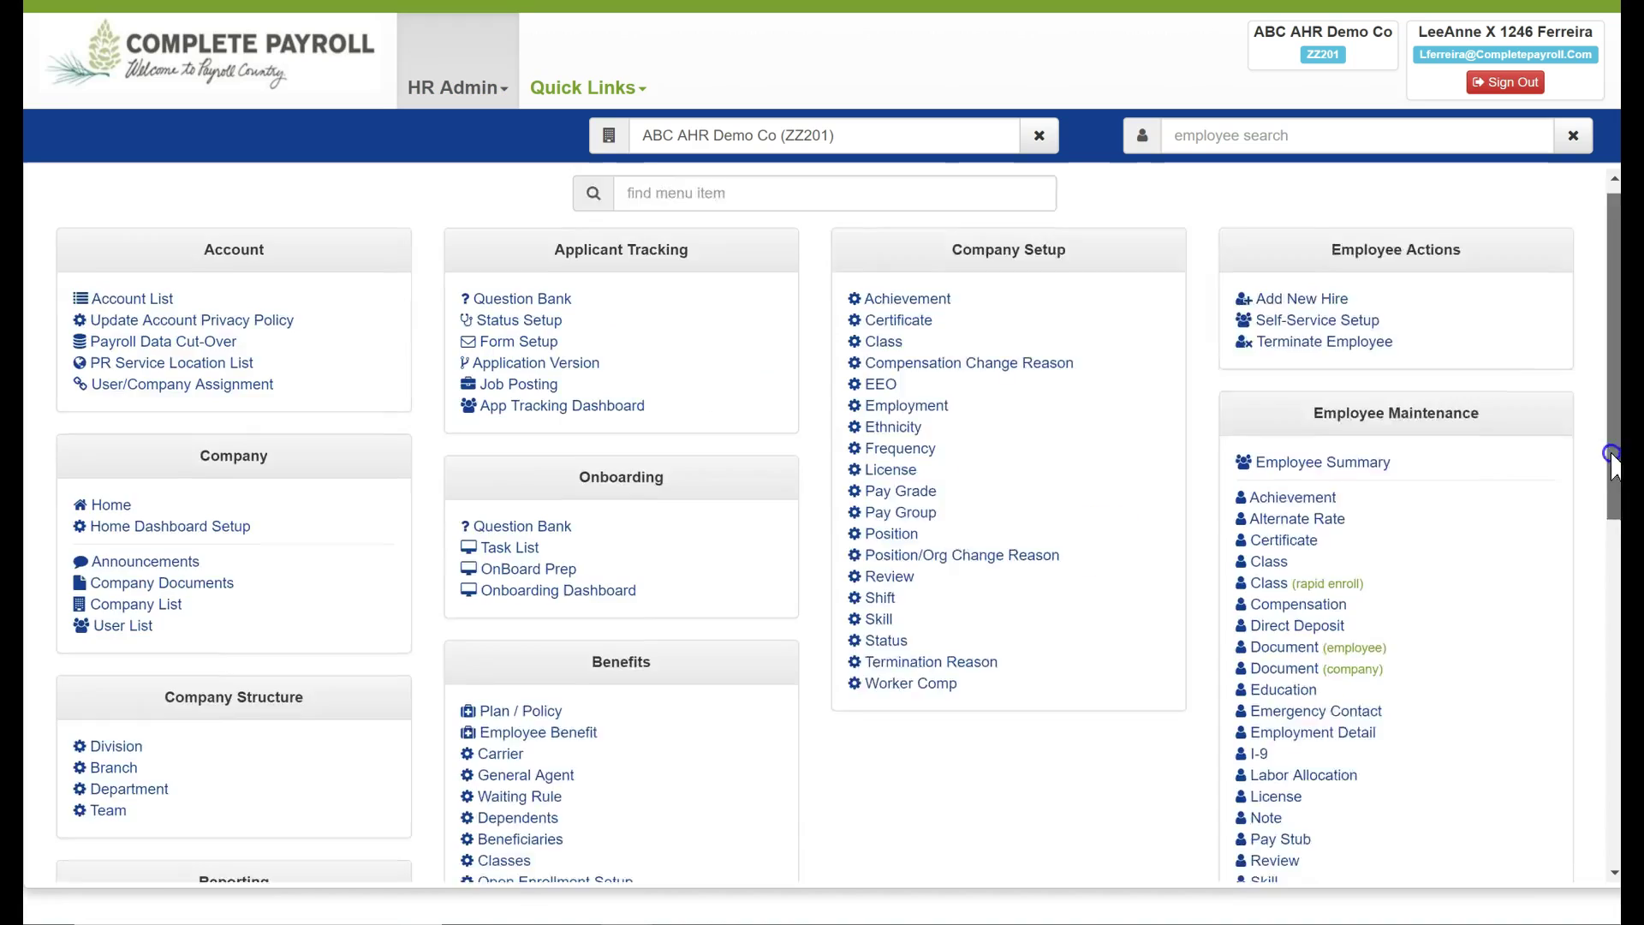
- Check the employee Licenses list
scroll(1584, 582, down, 1)
click(1278, 504)
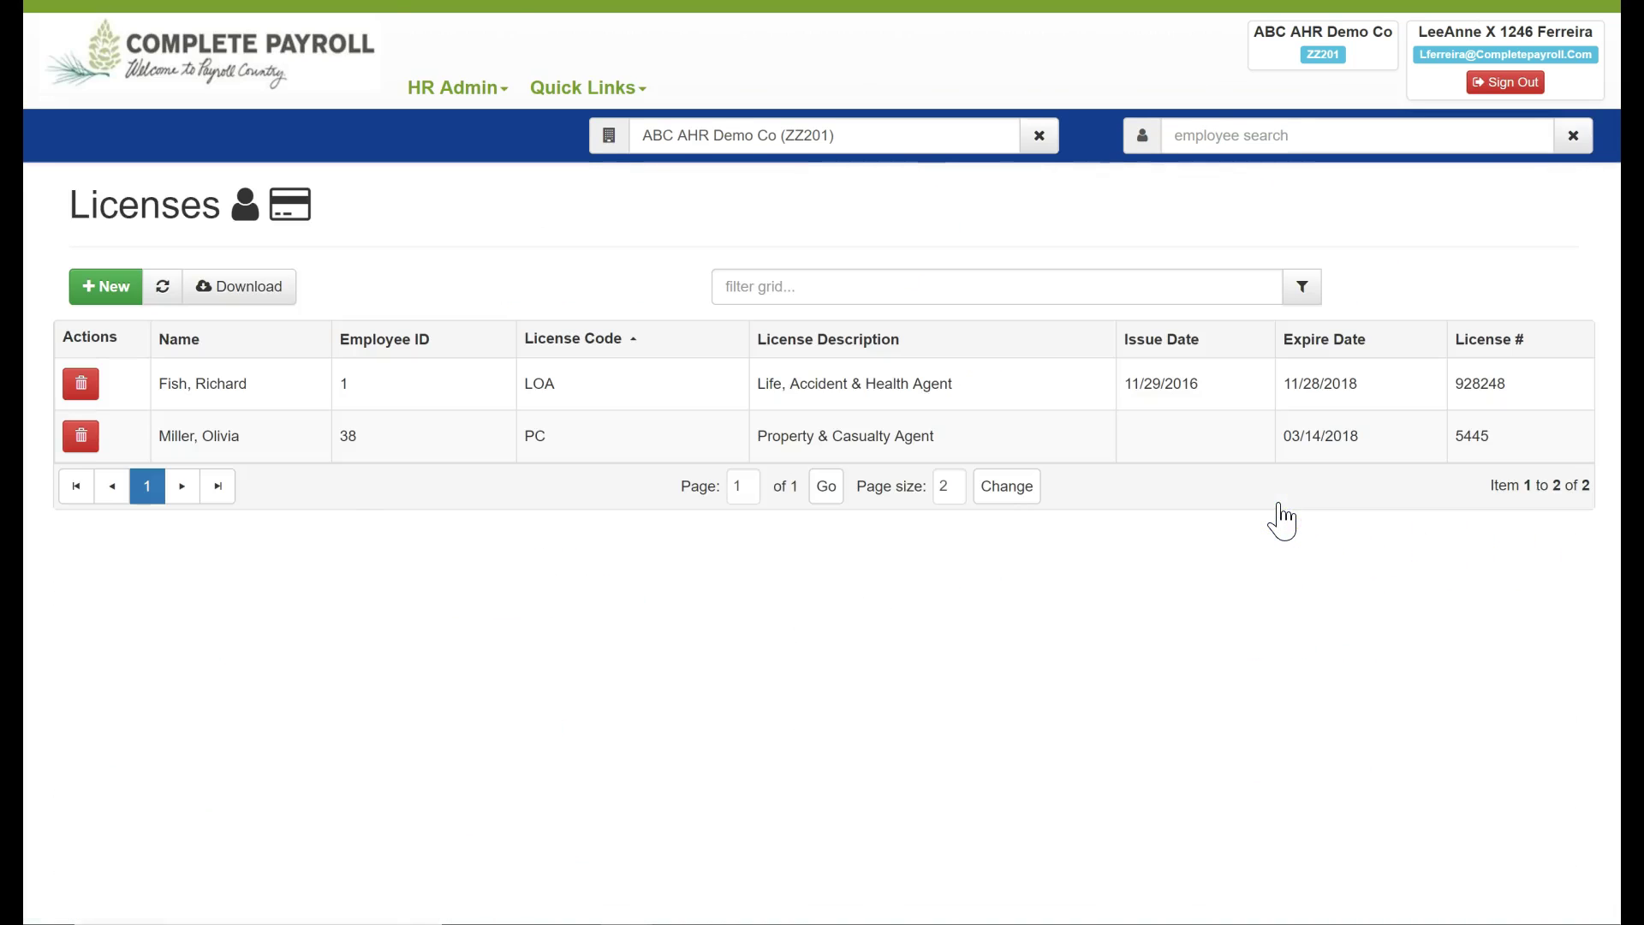
click(1279, 496)
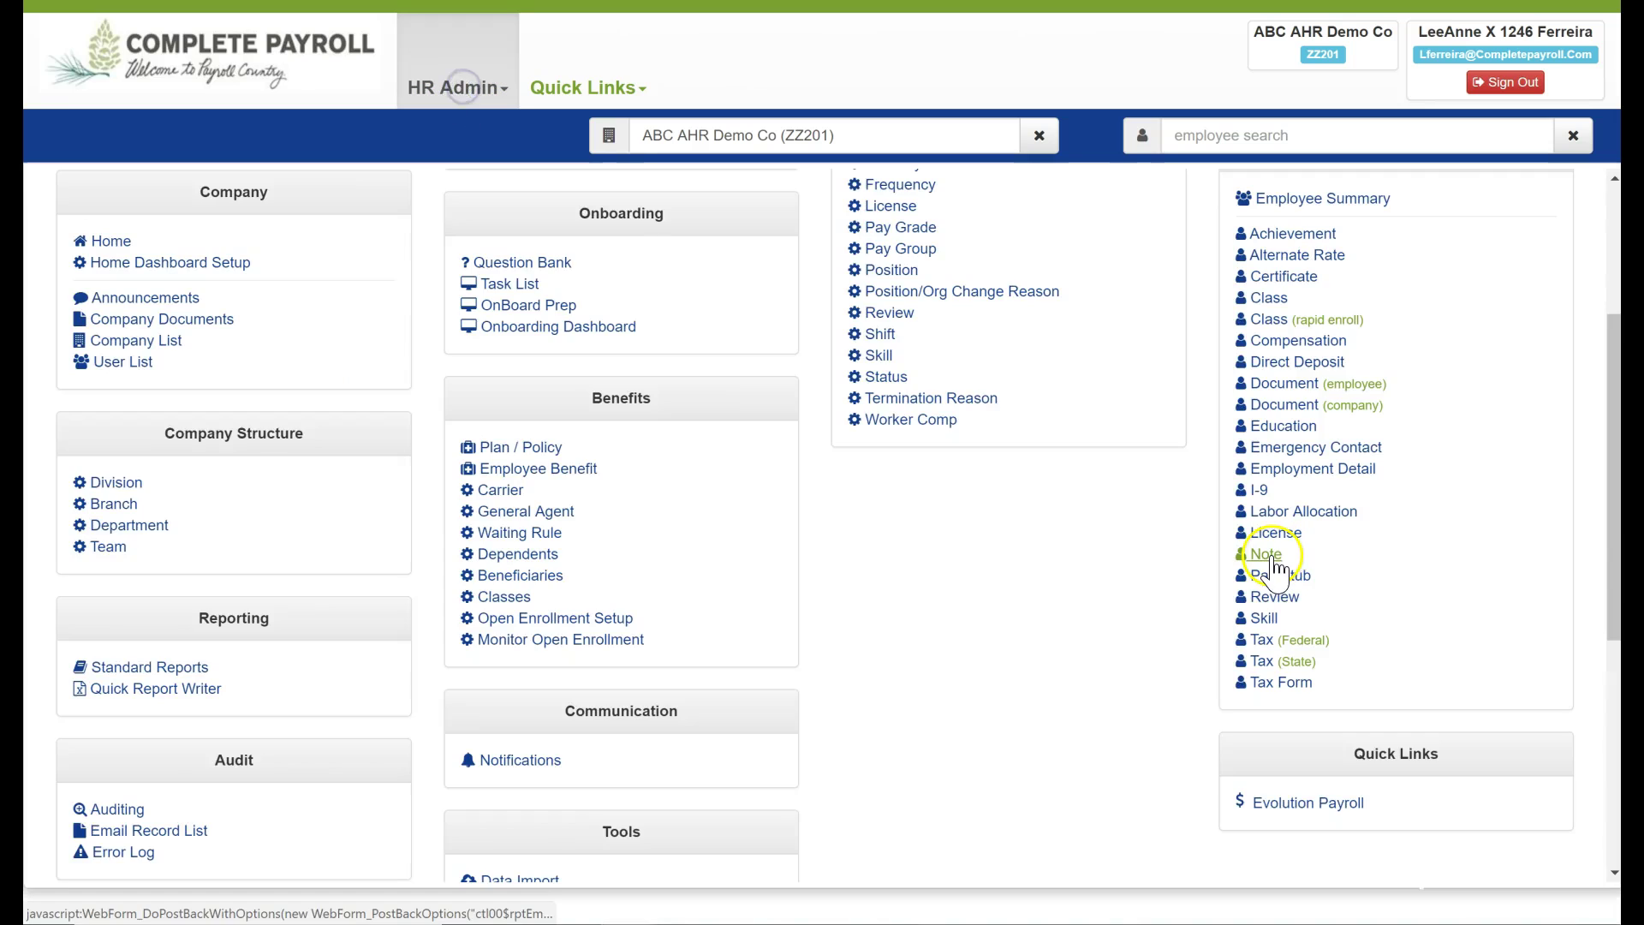
- View the Notes list with two employee notes dated 02/26/2018 and 01/02/2018
click(1273, 557)
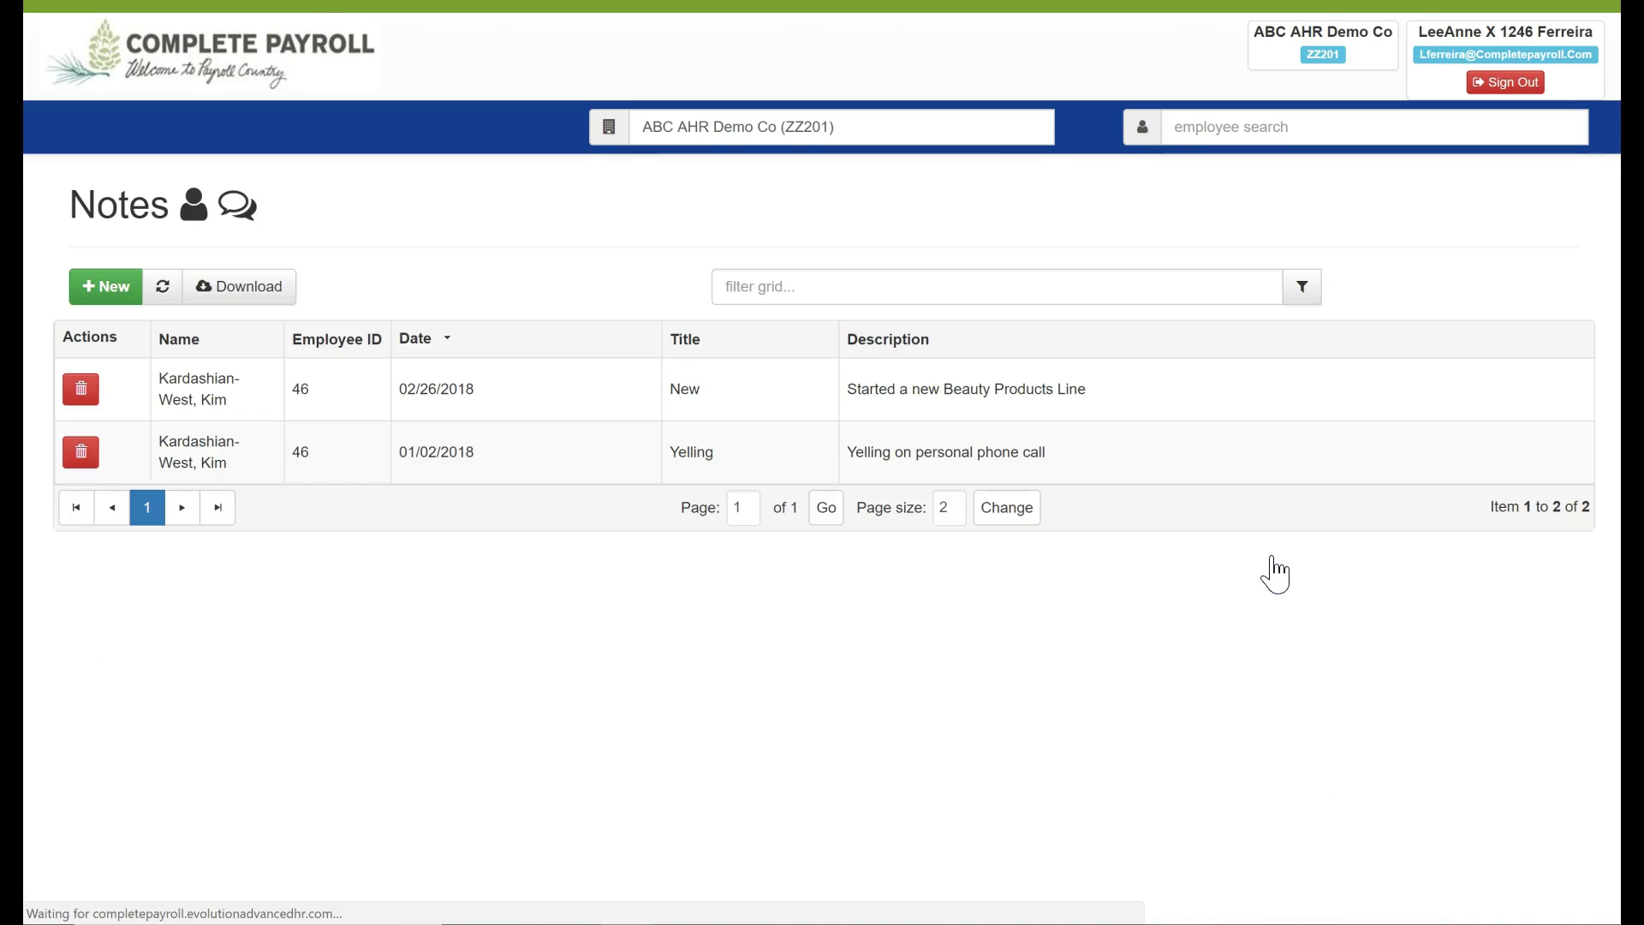
click(1280, 561)
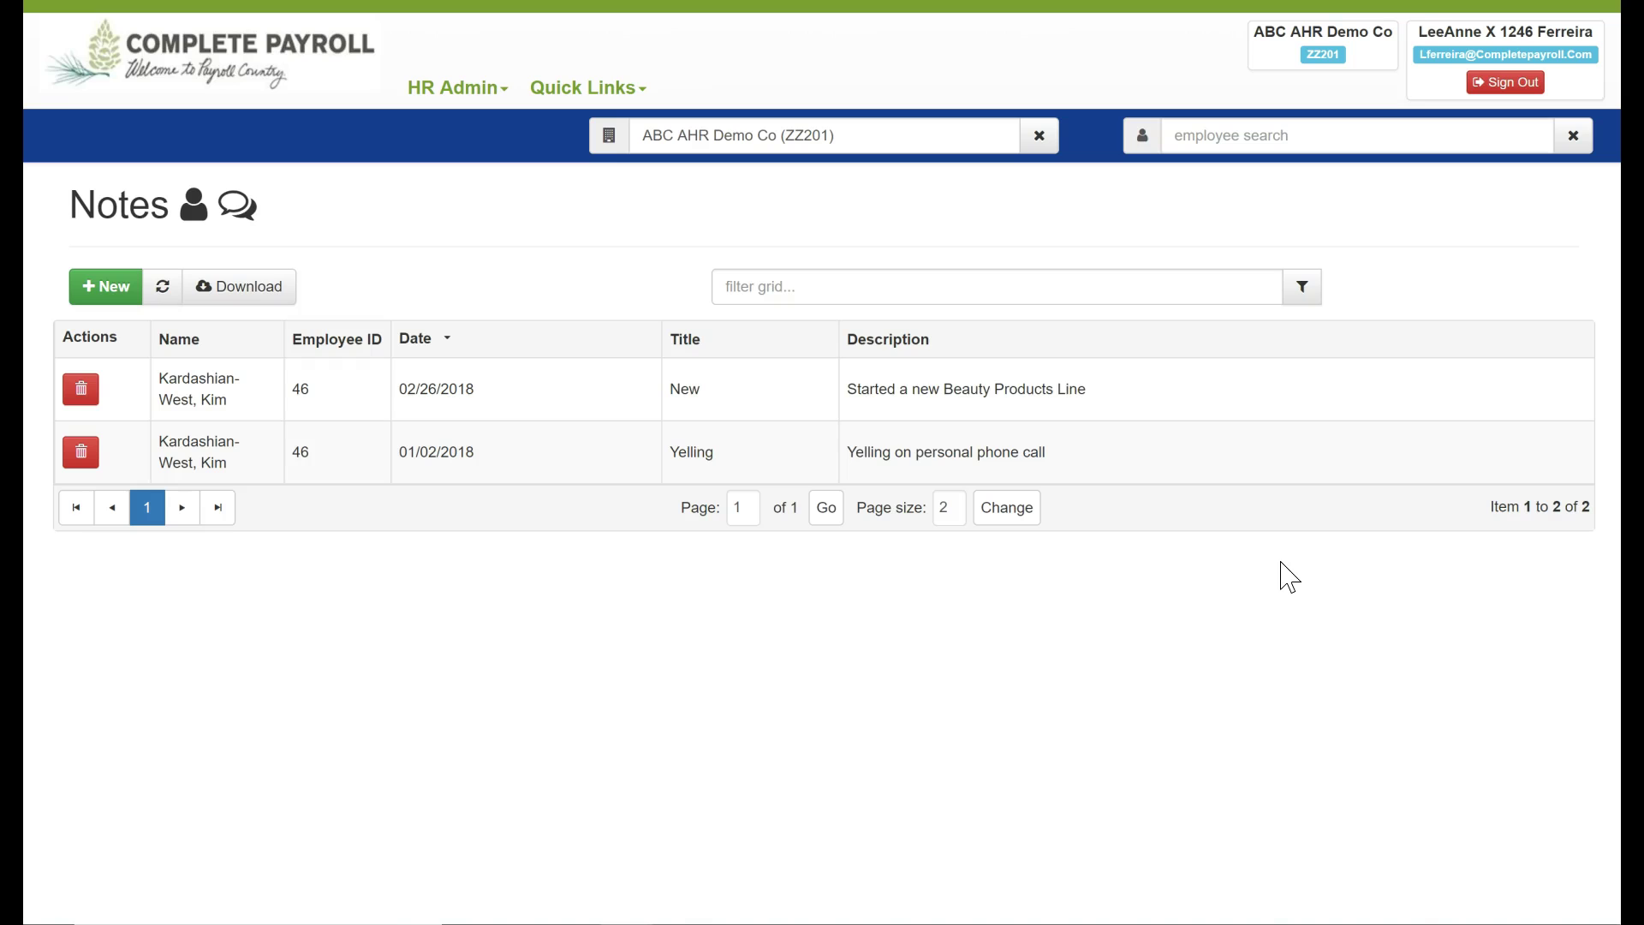
click(1268, 553)
- Show employee 1's pay stubs, two checks of 500.00, on the Pay Stubs page
click(457, 87)
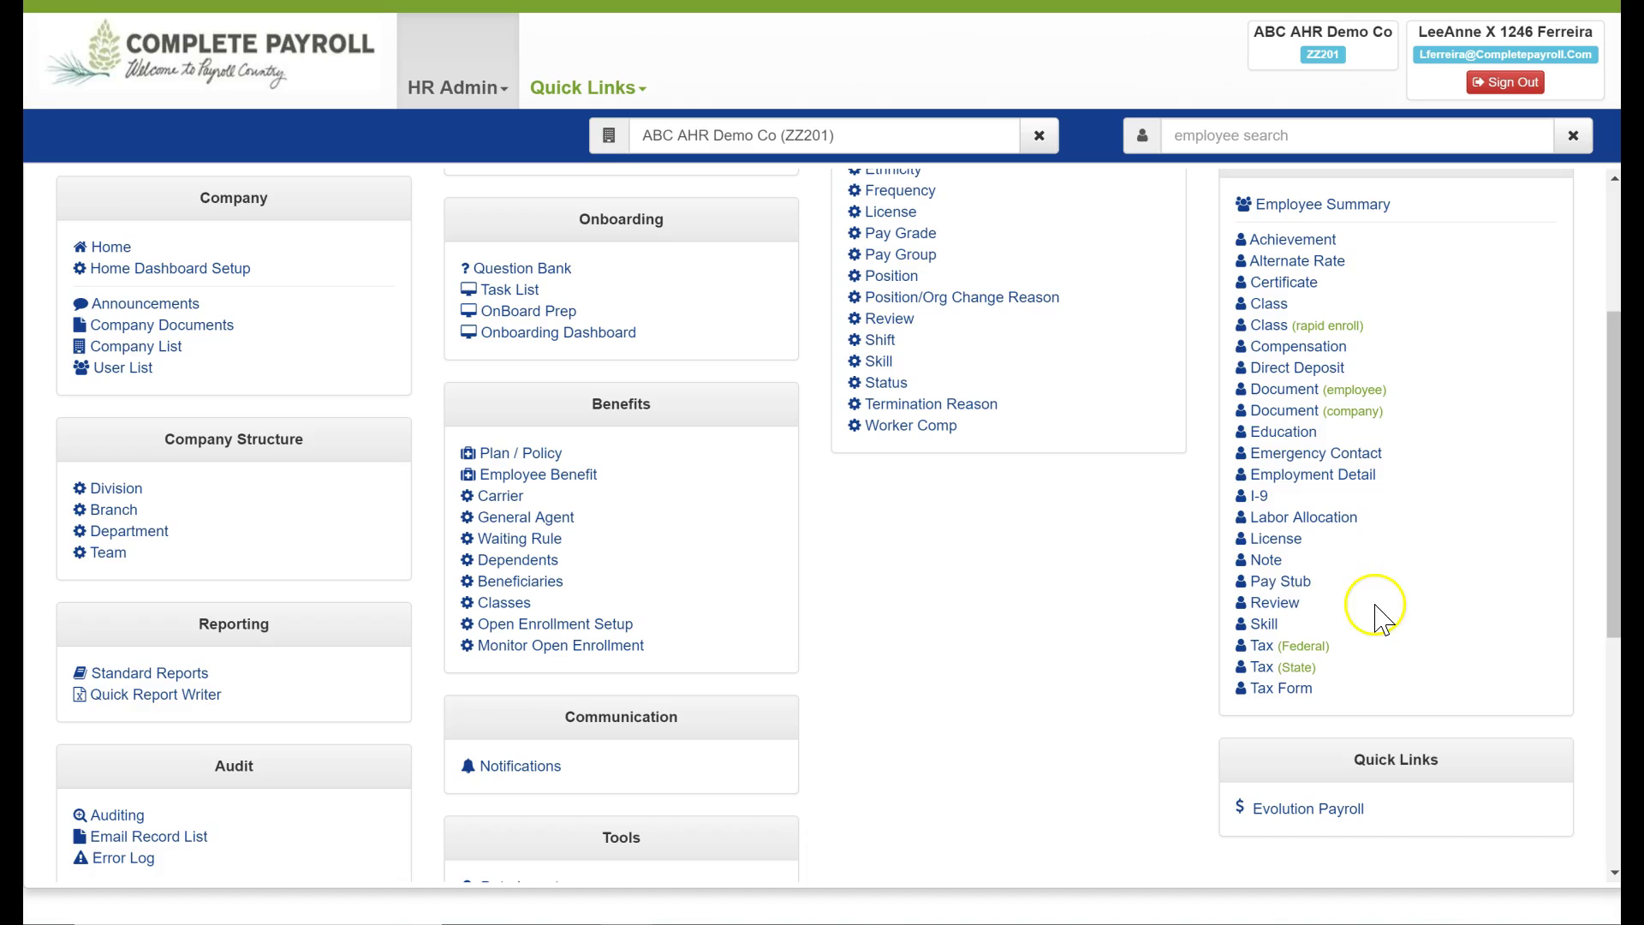
click(1298, 592)
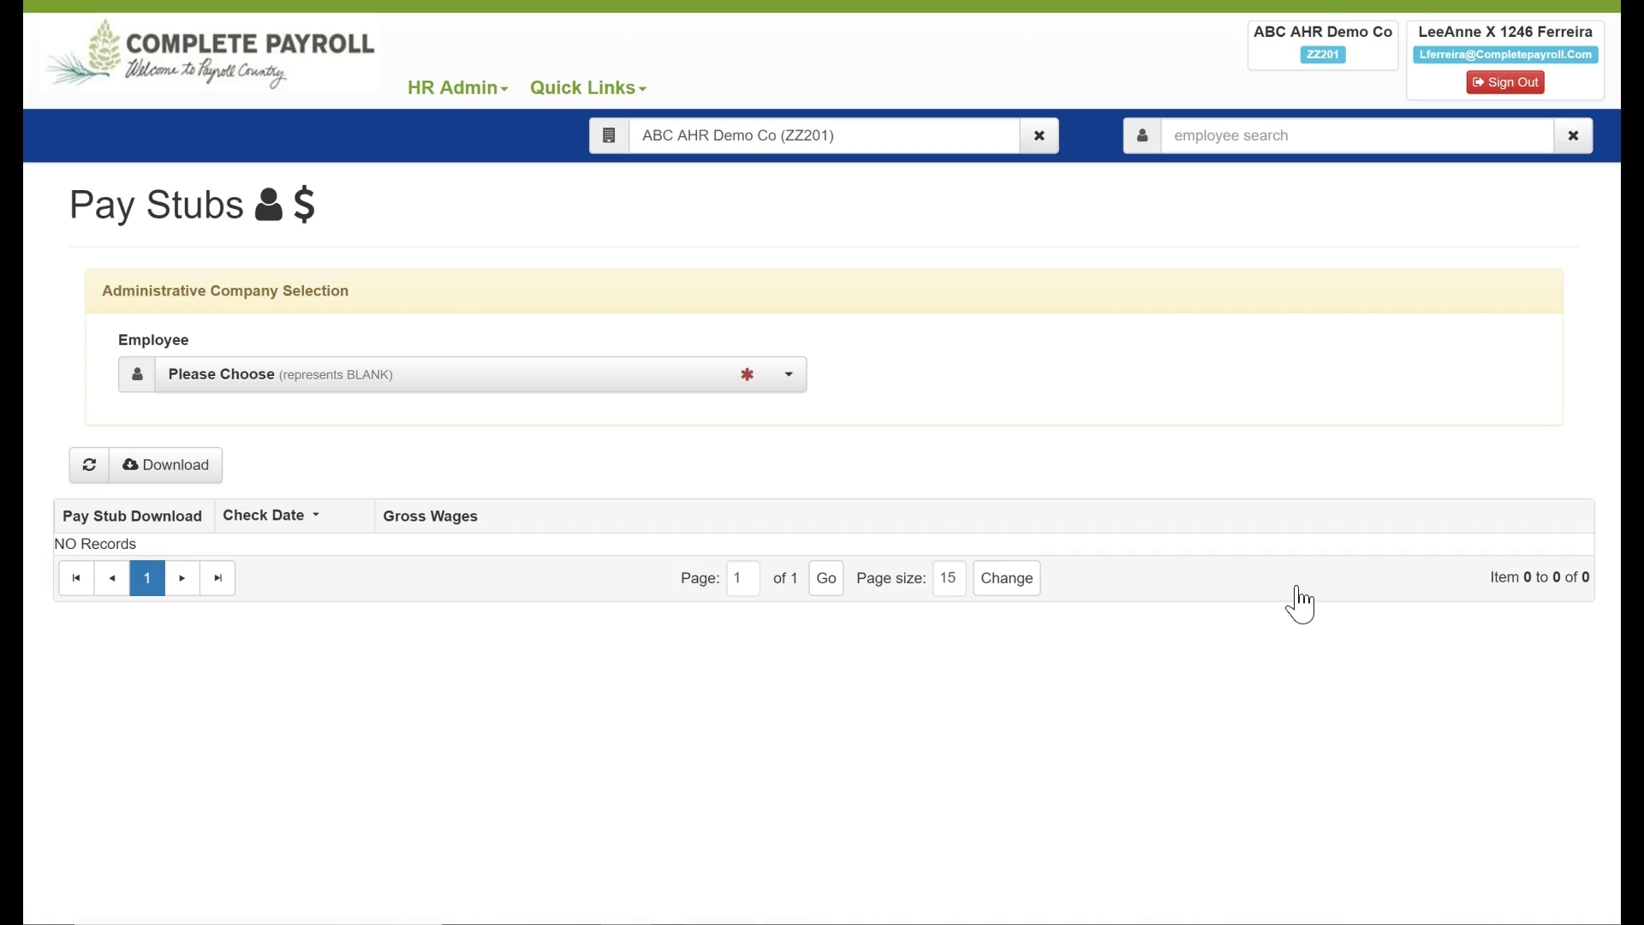
click(1308, 580)
click(733, 388)
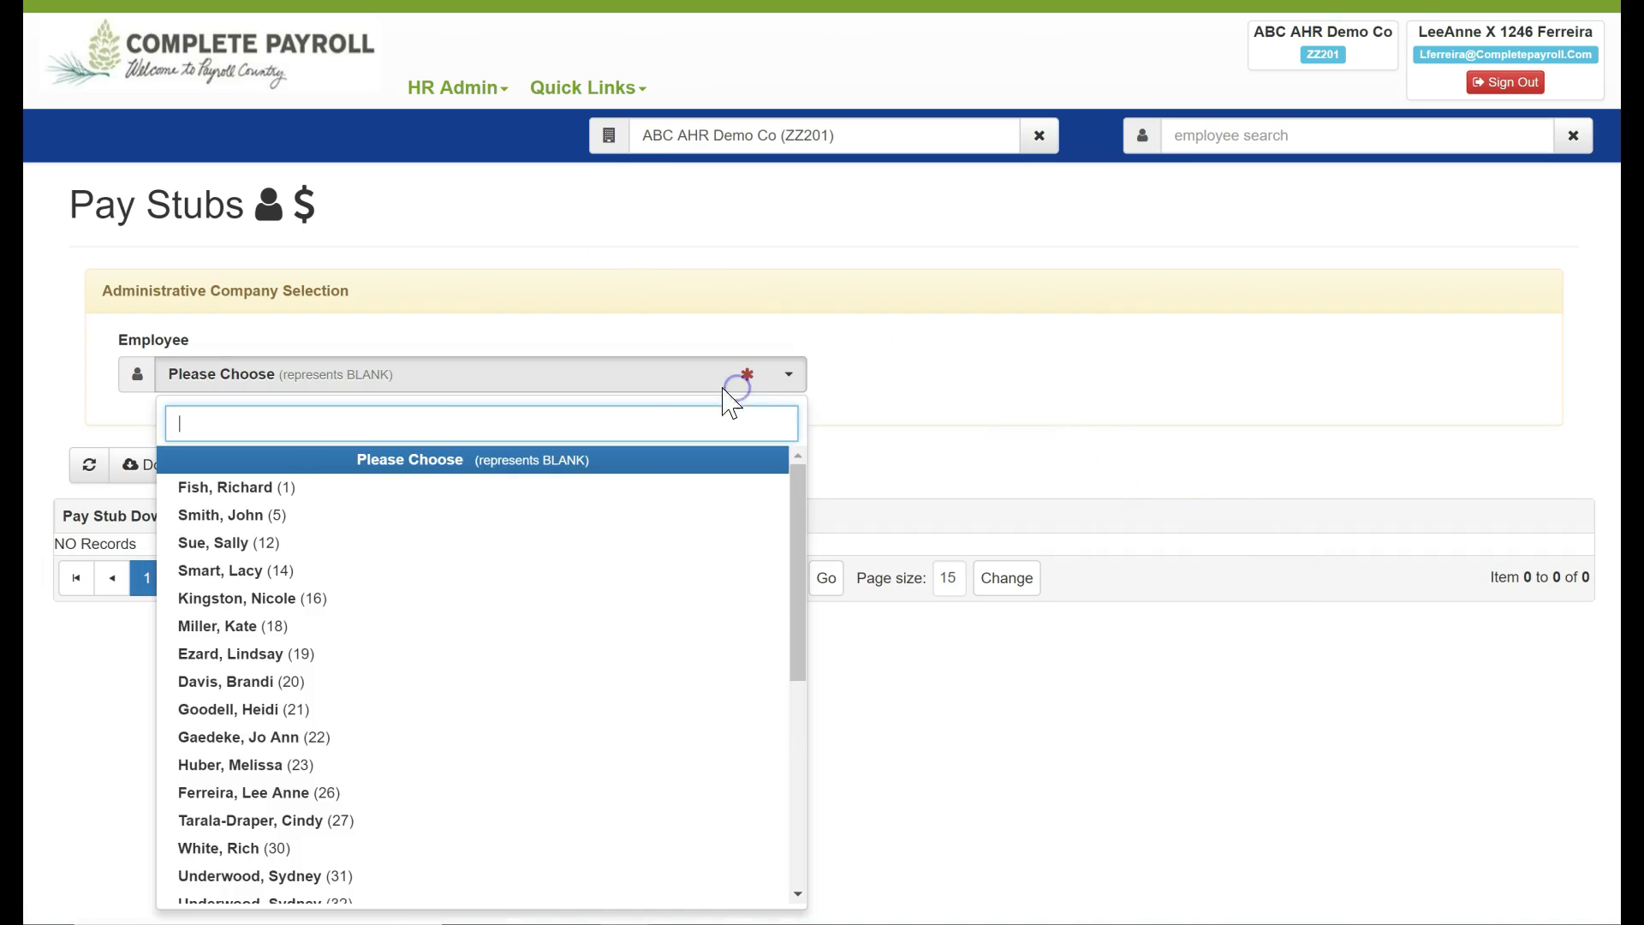
click(343, 486)
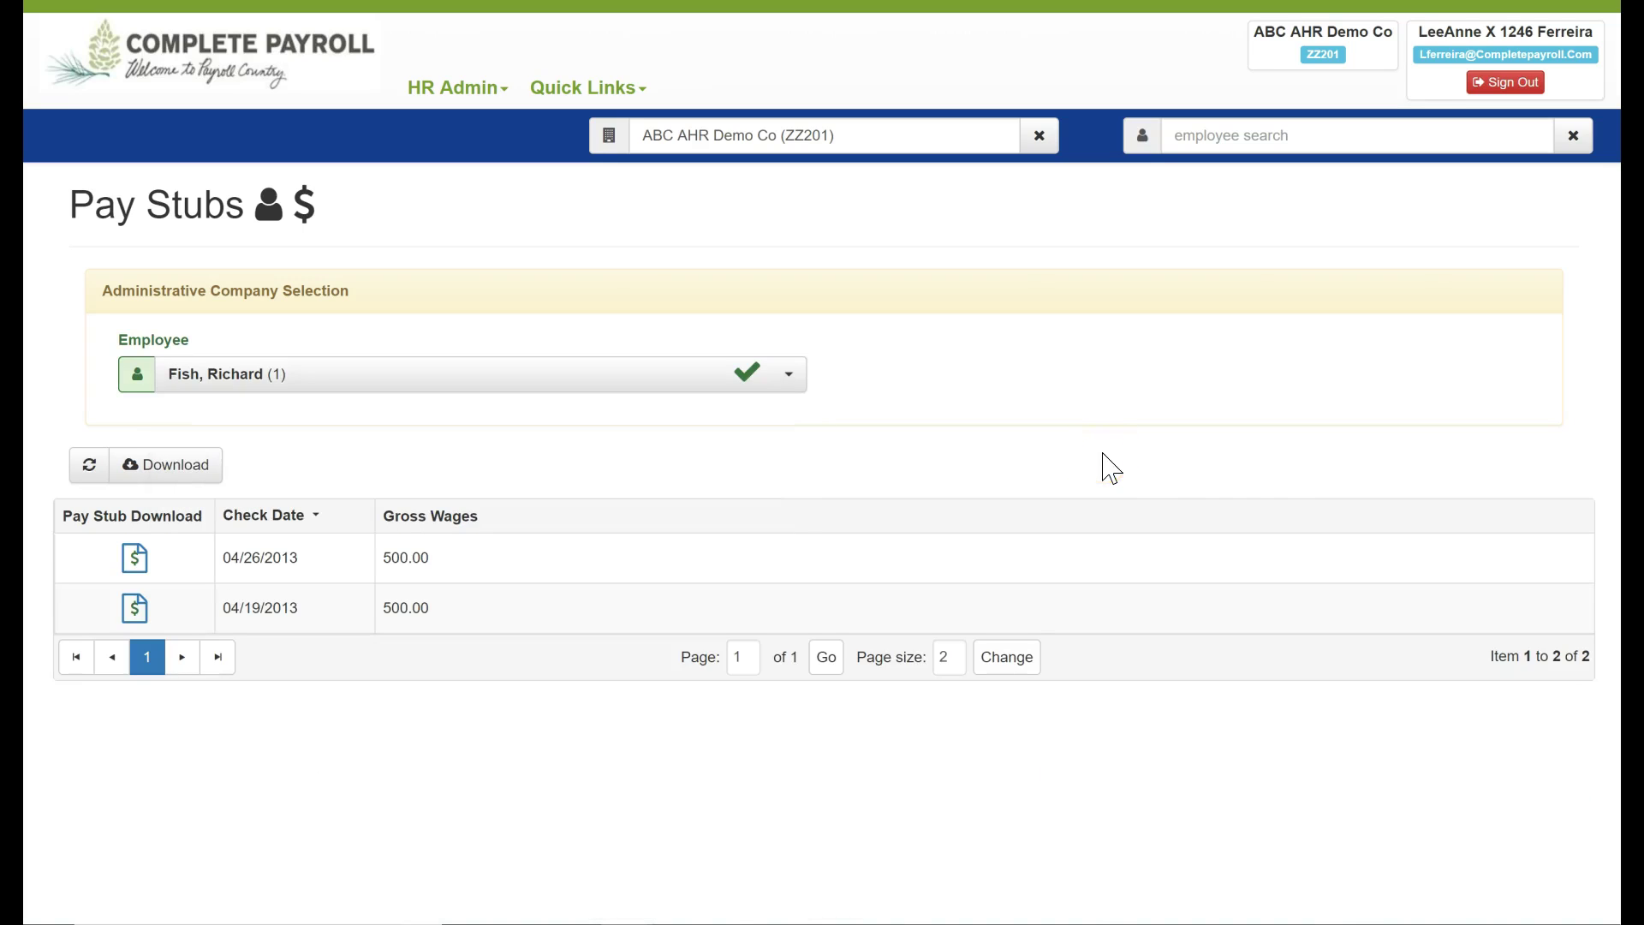
- Download the 04/26/2013 pay stub as a PDF and open it
click(1252, 493)
click(134, 565)
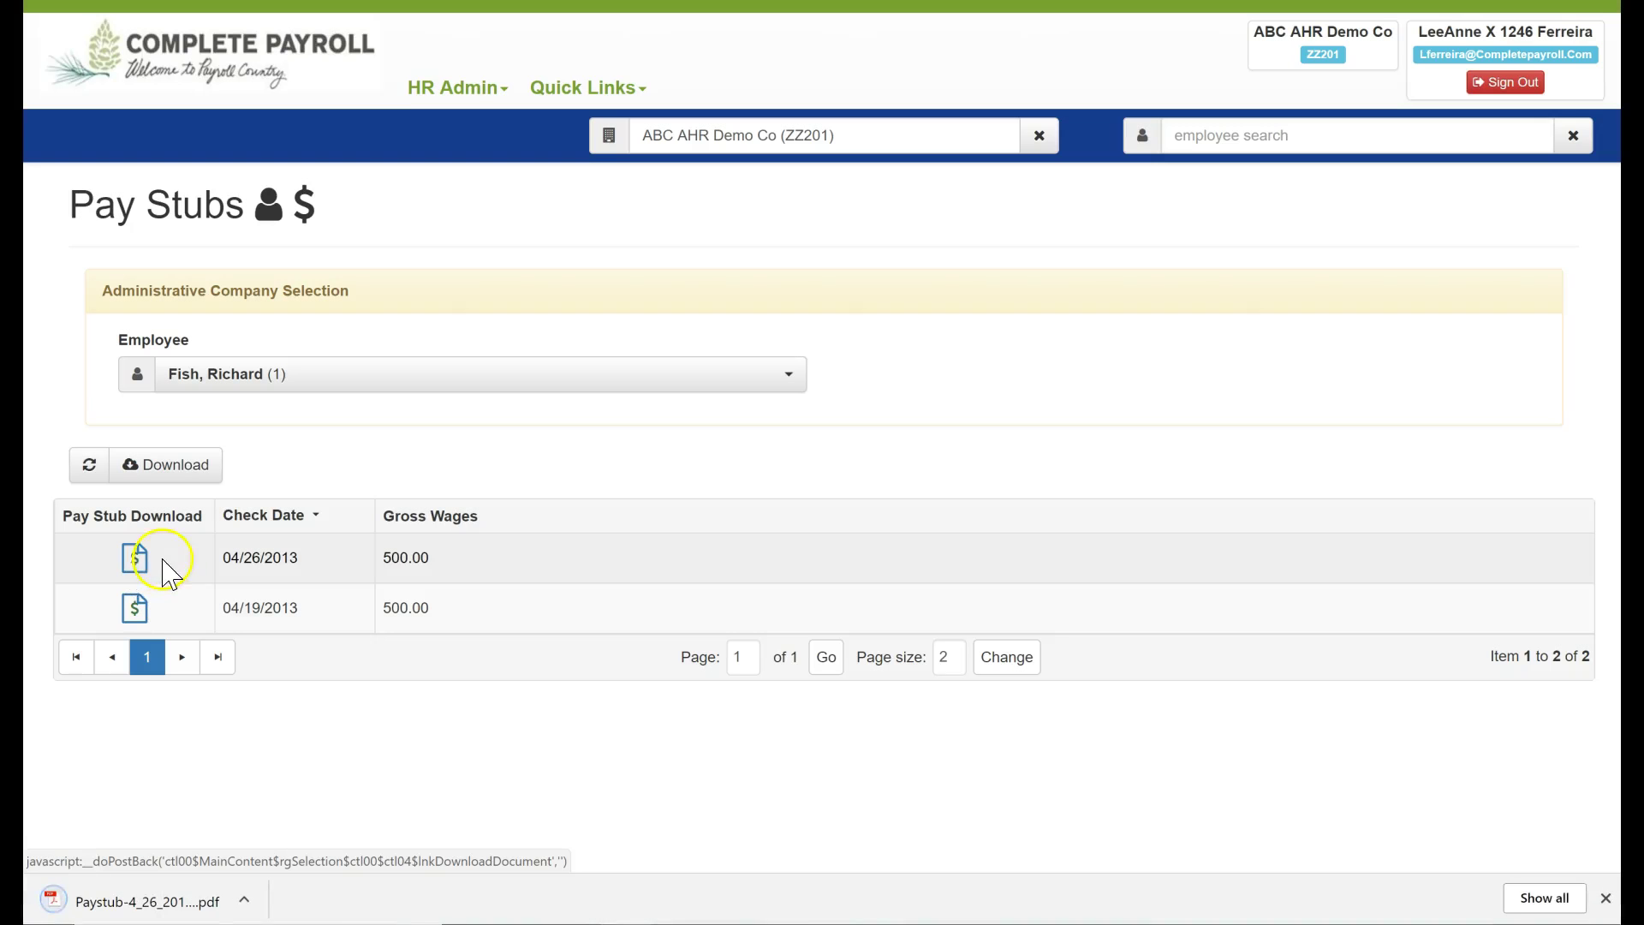
click(145, 900)
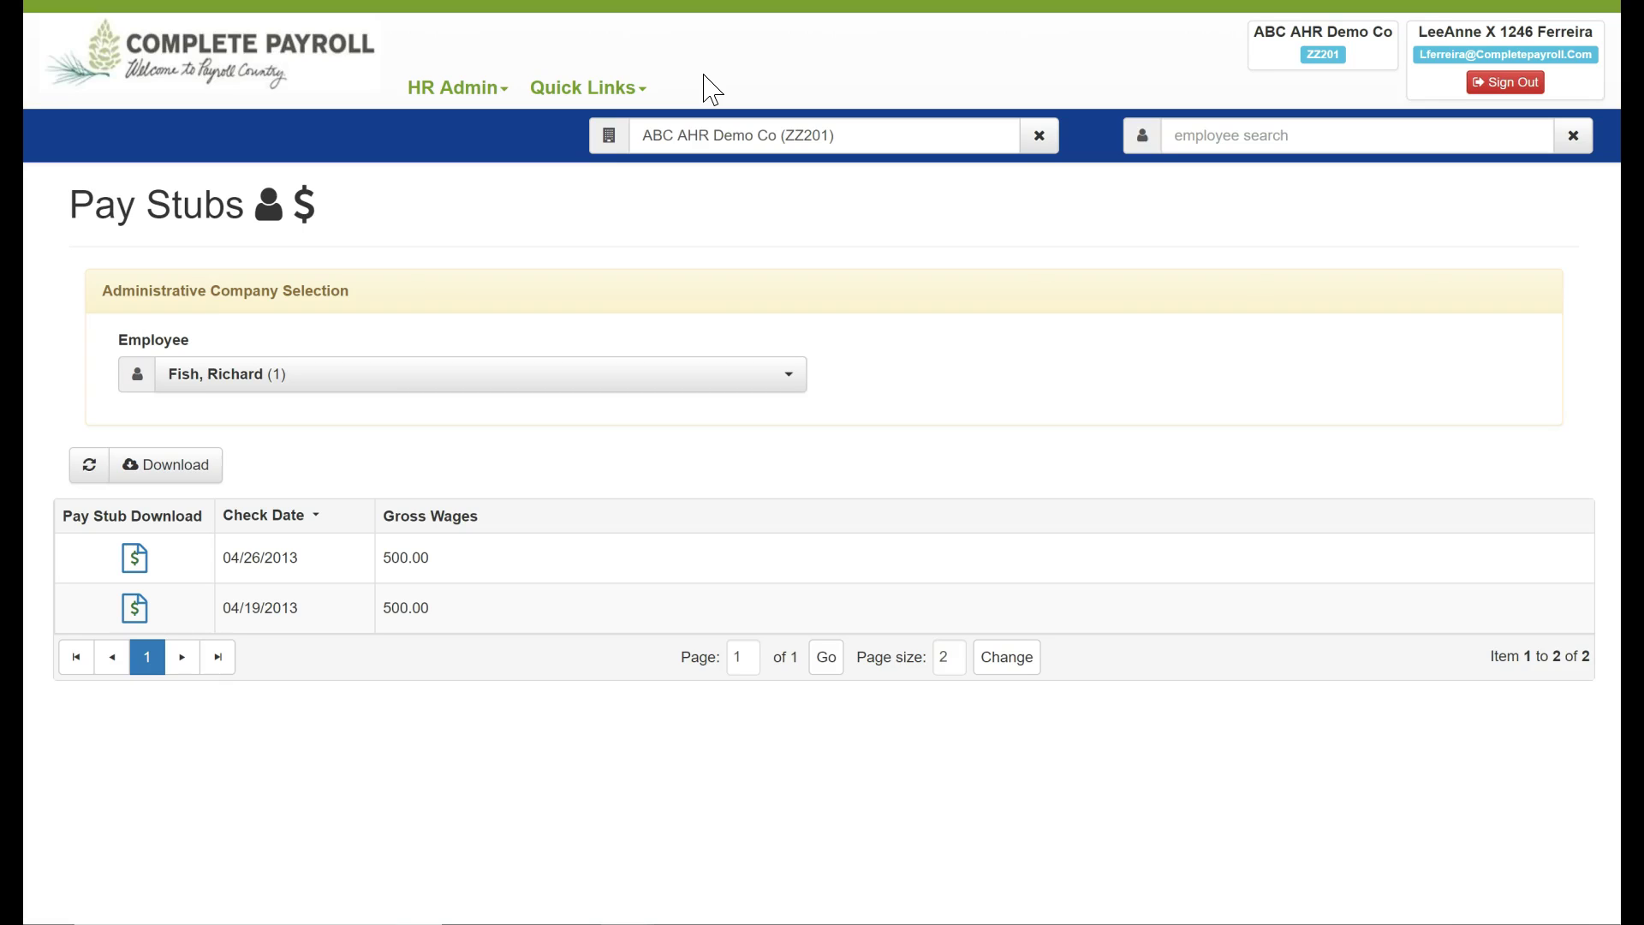
- Go to the Reviews list of seven Annual and 90 Day employee reviews
click(458, 88)
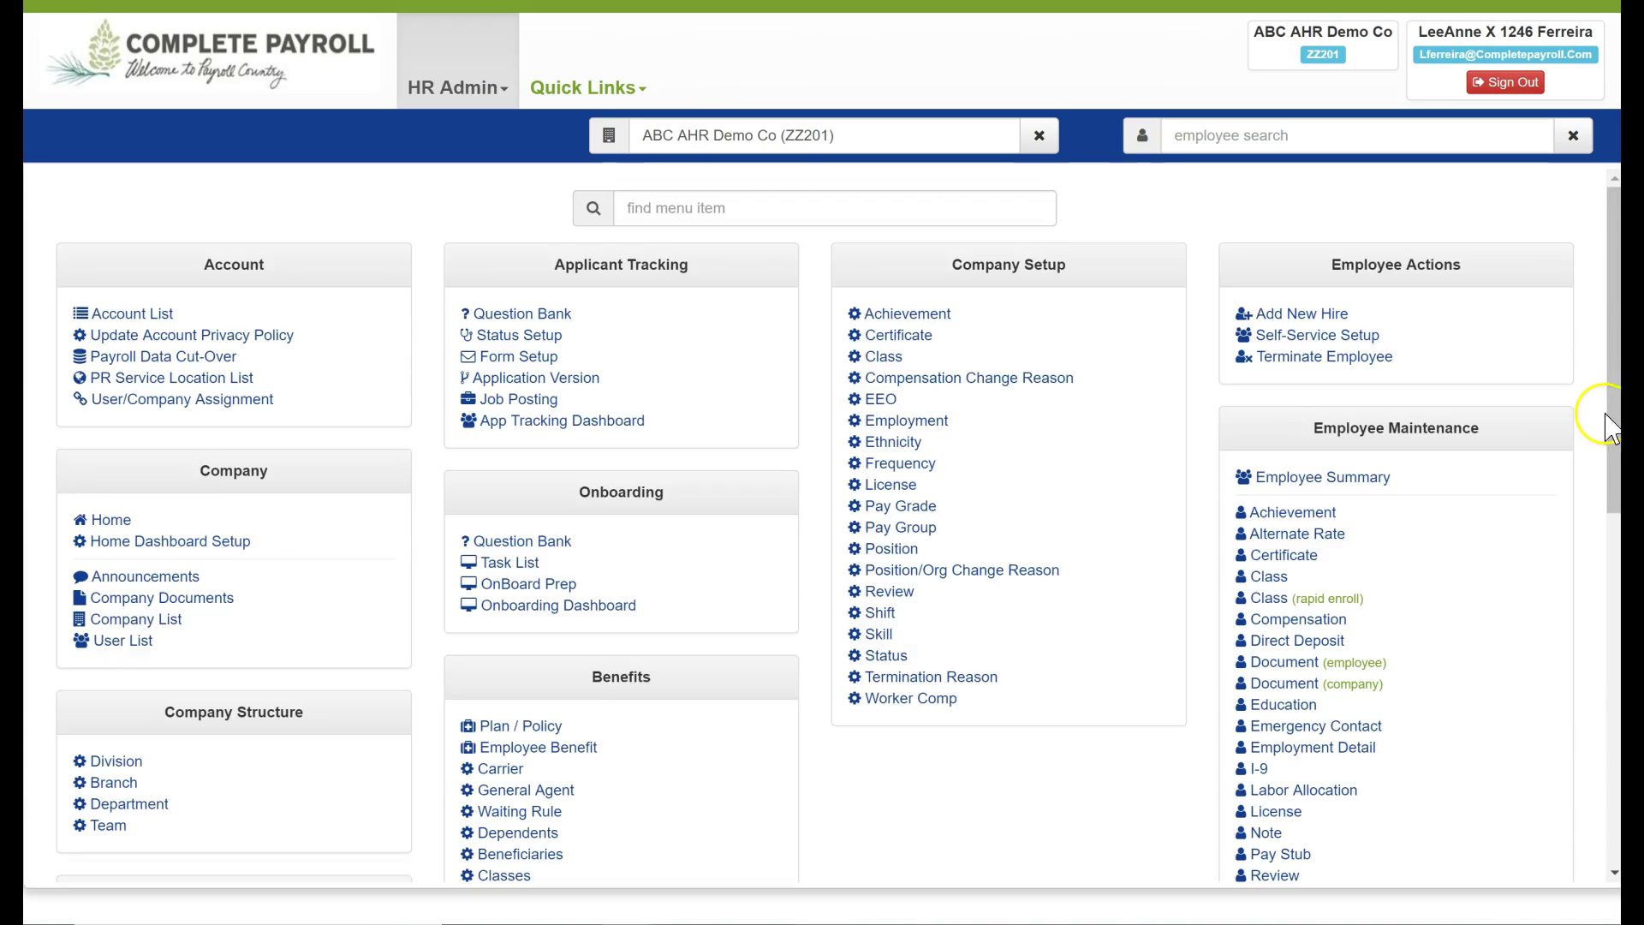
drag(1610, 411, 1610, 605)
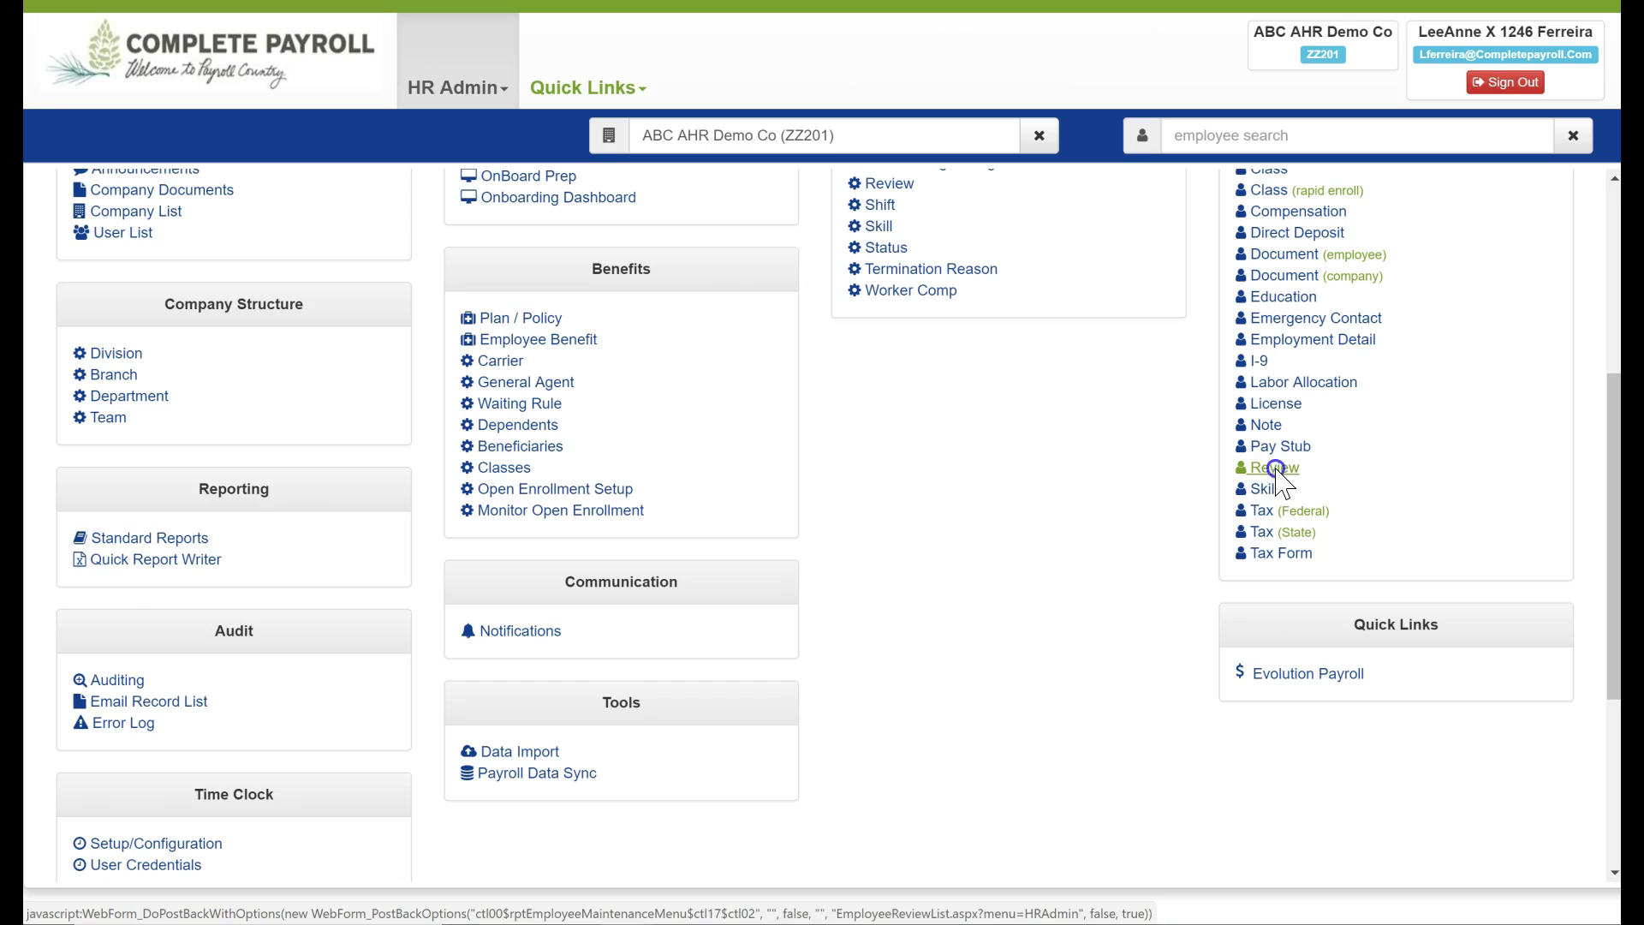
click(1275, 474)
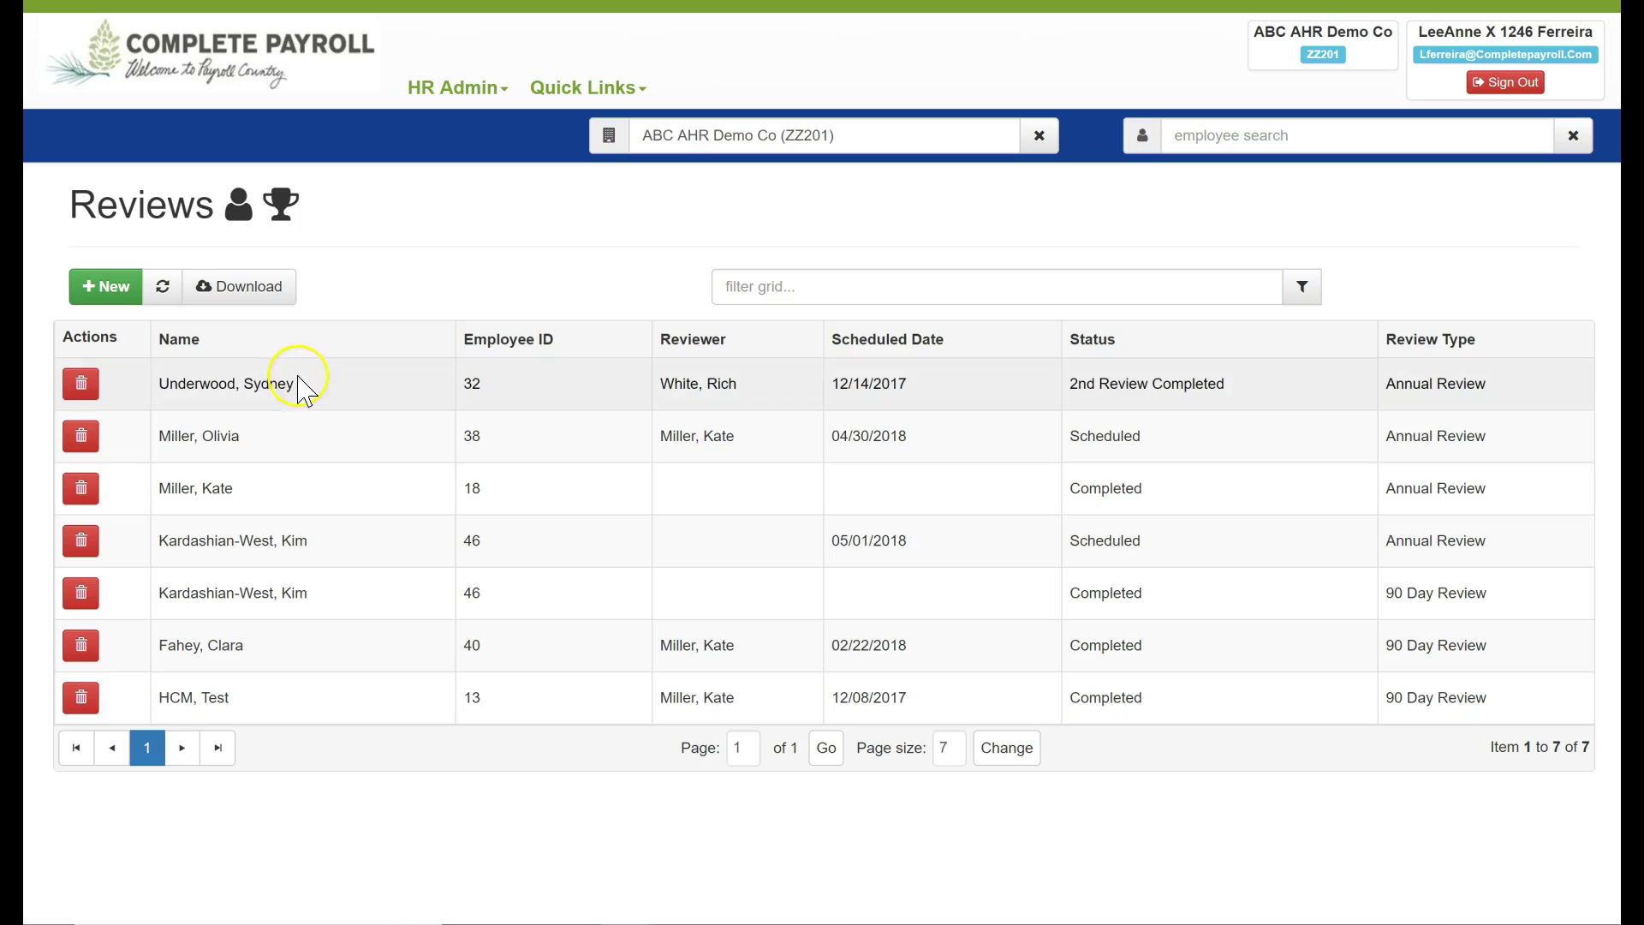
- Inspect employee 32's annual review record, then close it back to the grid
click(272, 386)
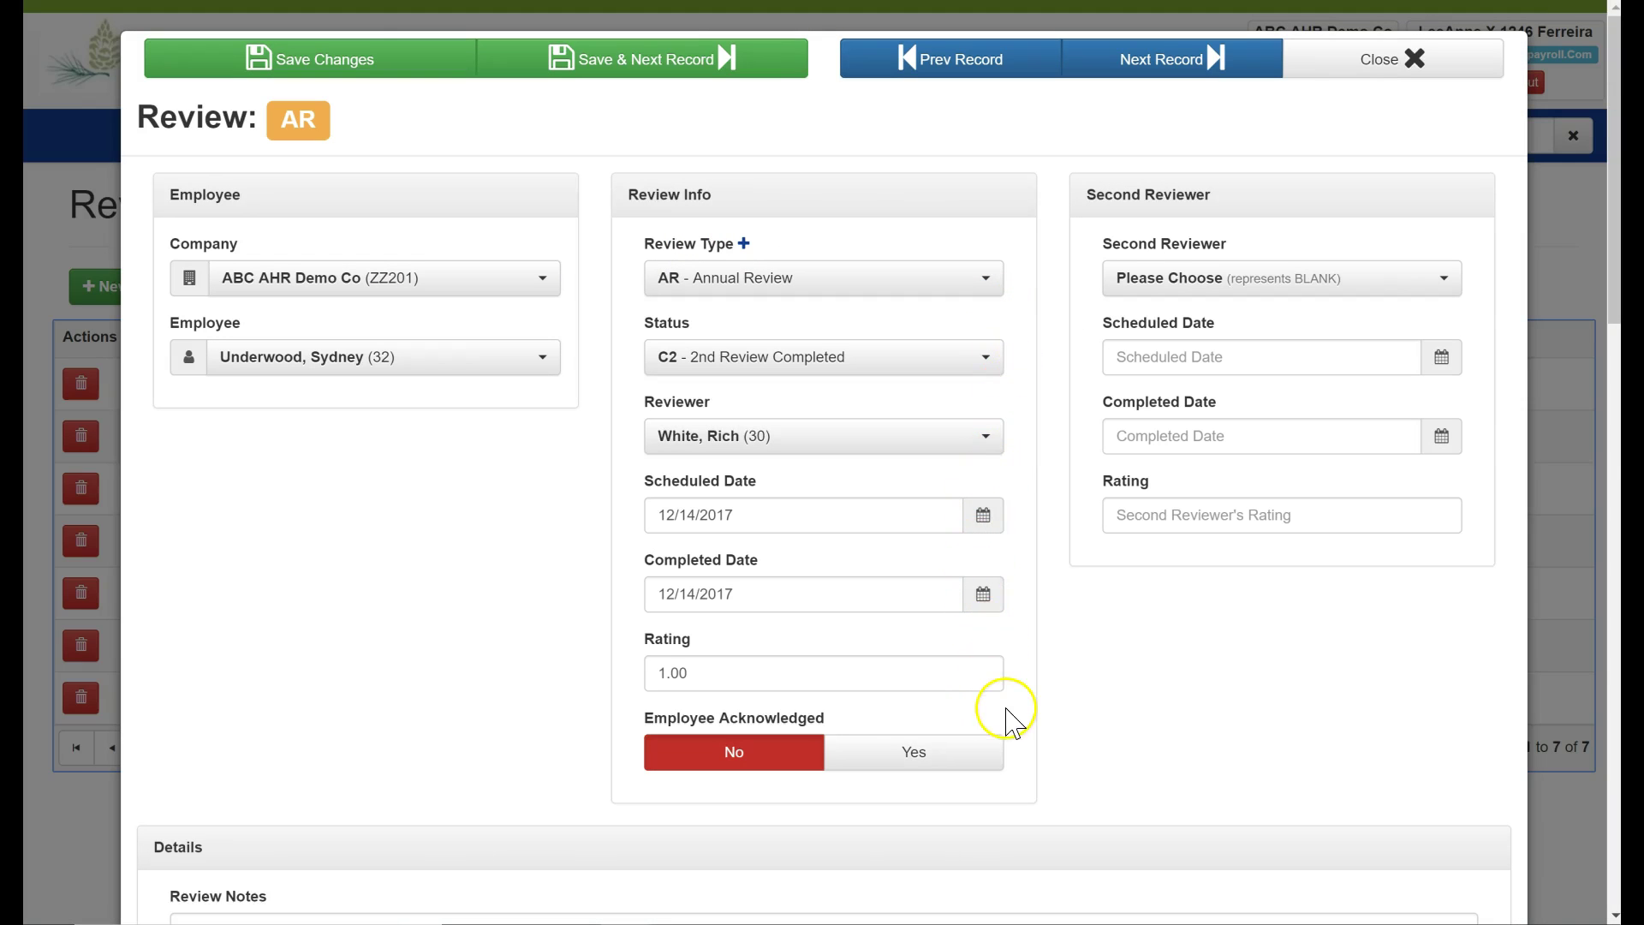
click(1425, 66)
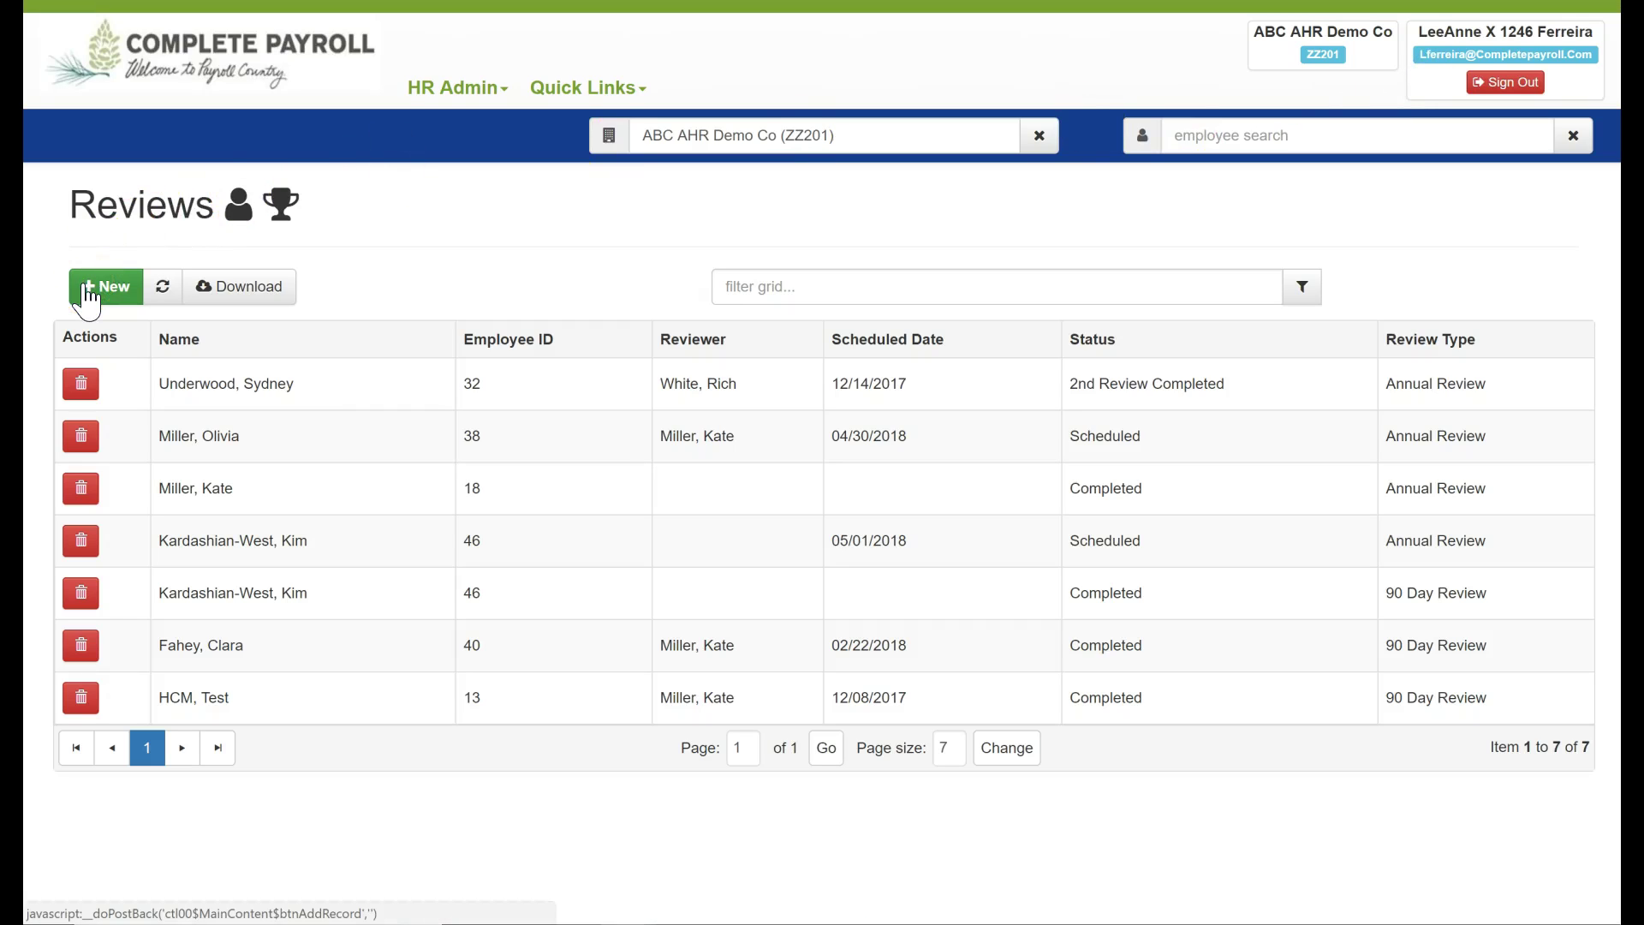
click(76, 385)
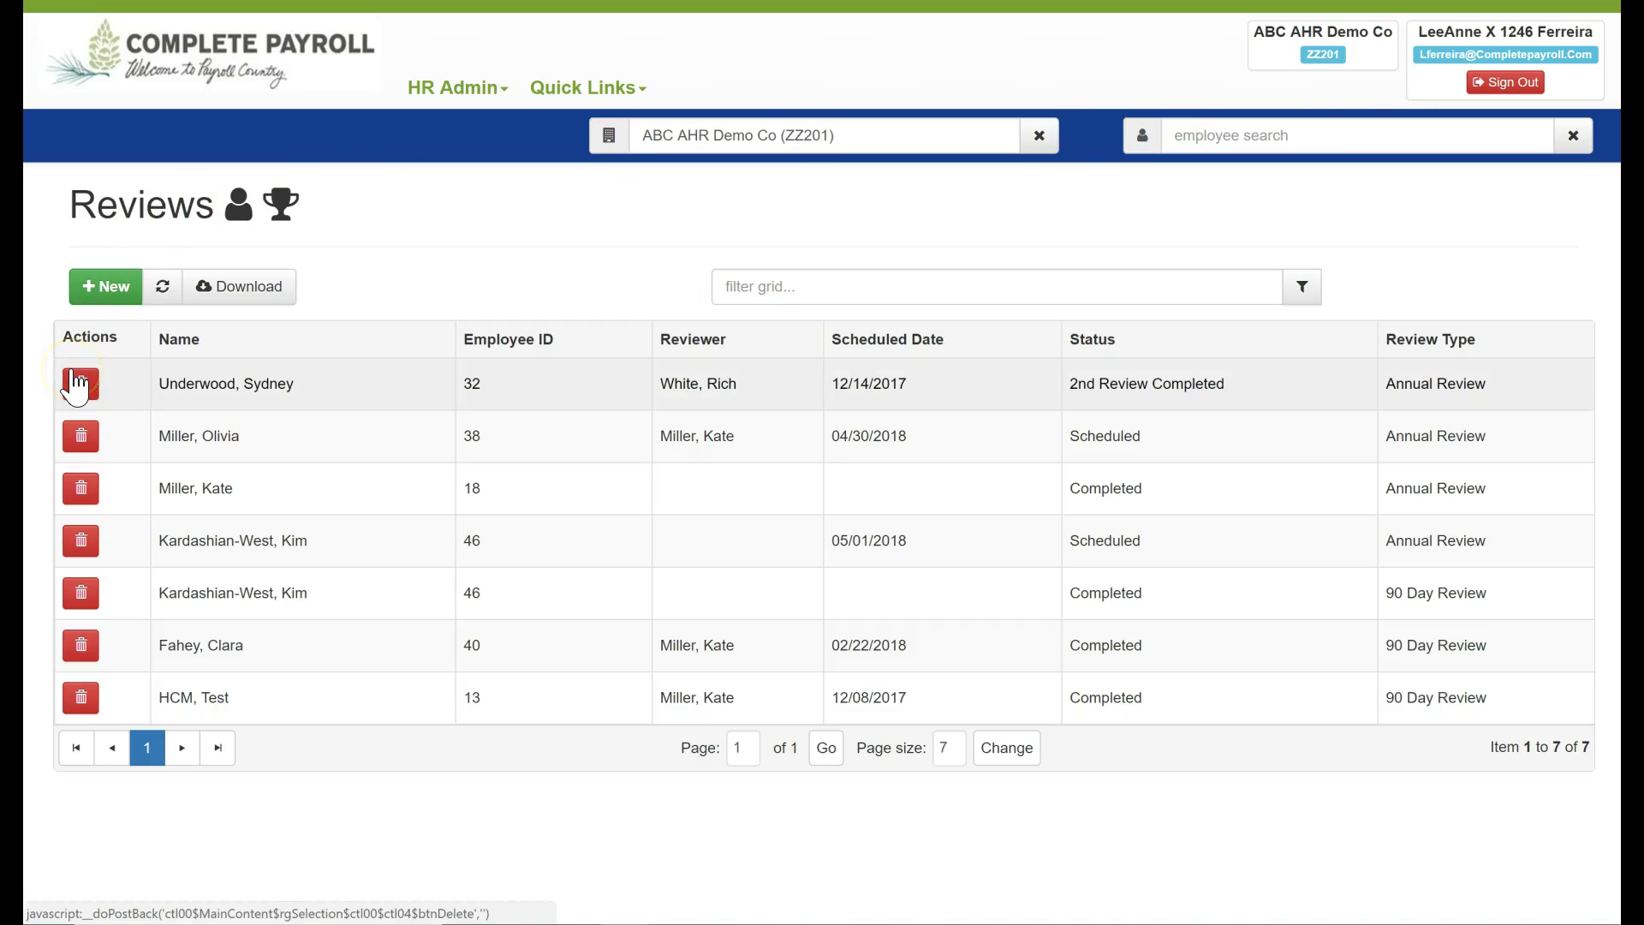
- View the employee Skills list
click(462, 91)
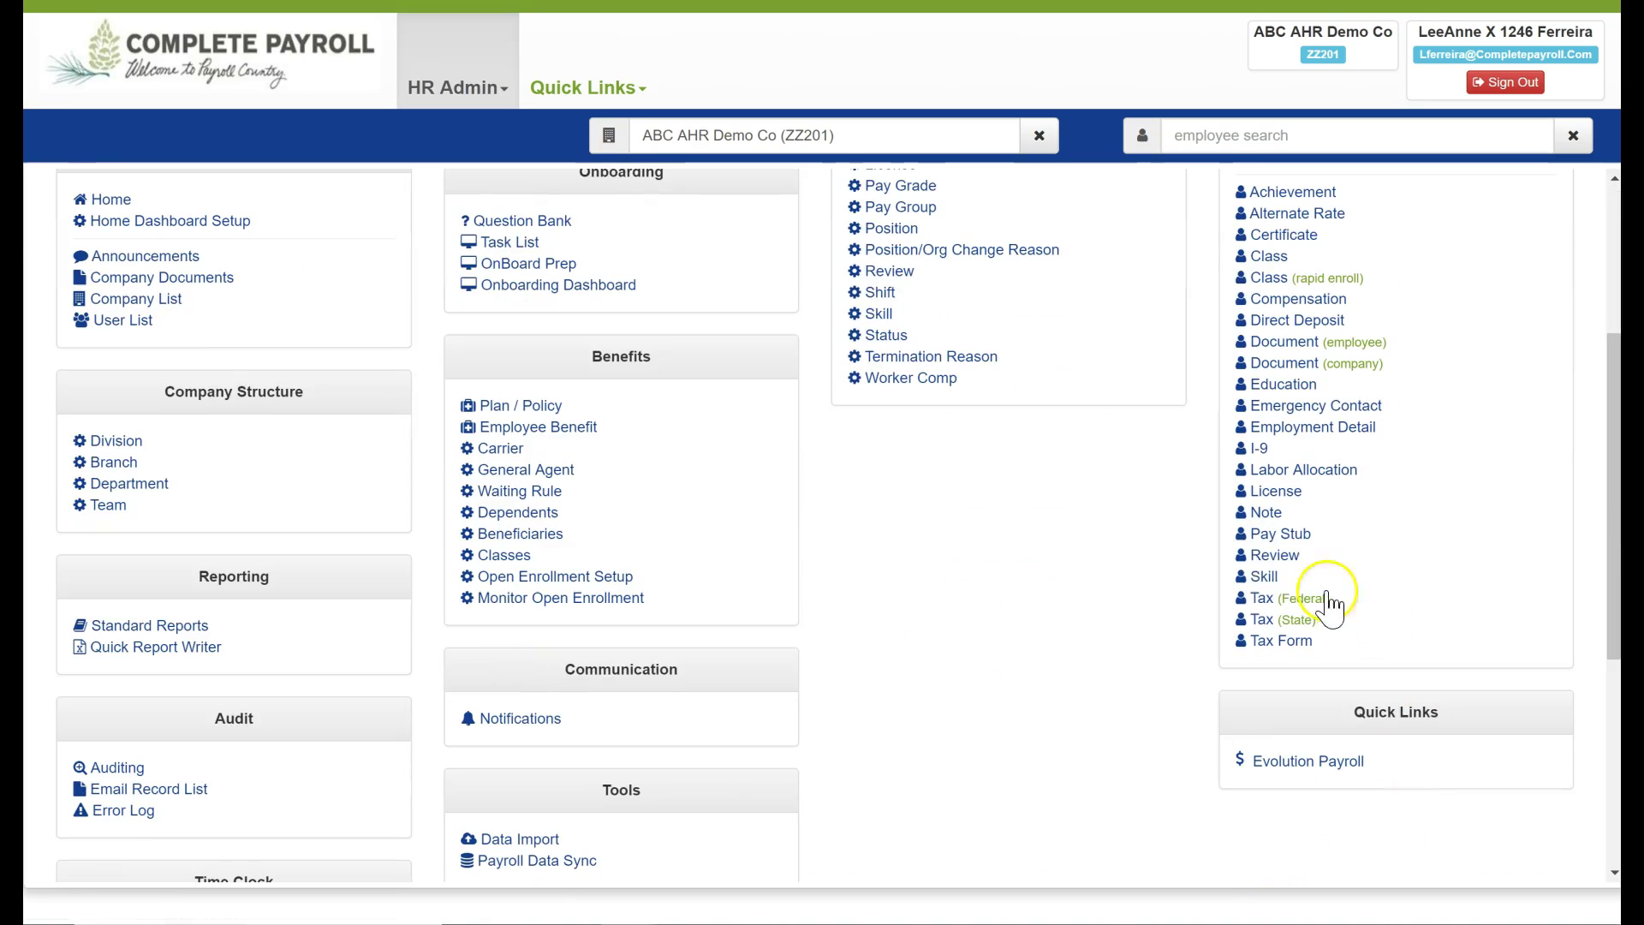
click(1267, 580)
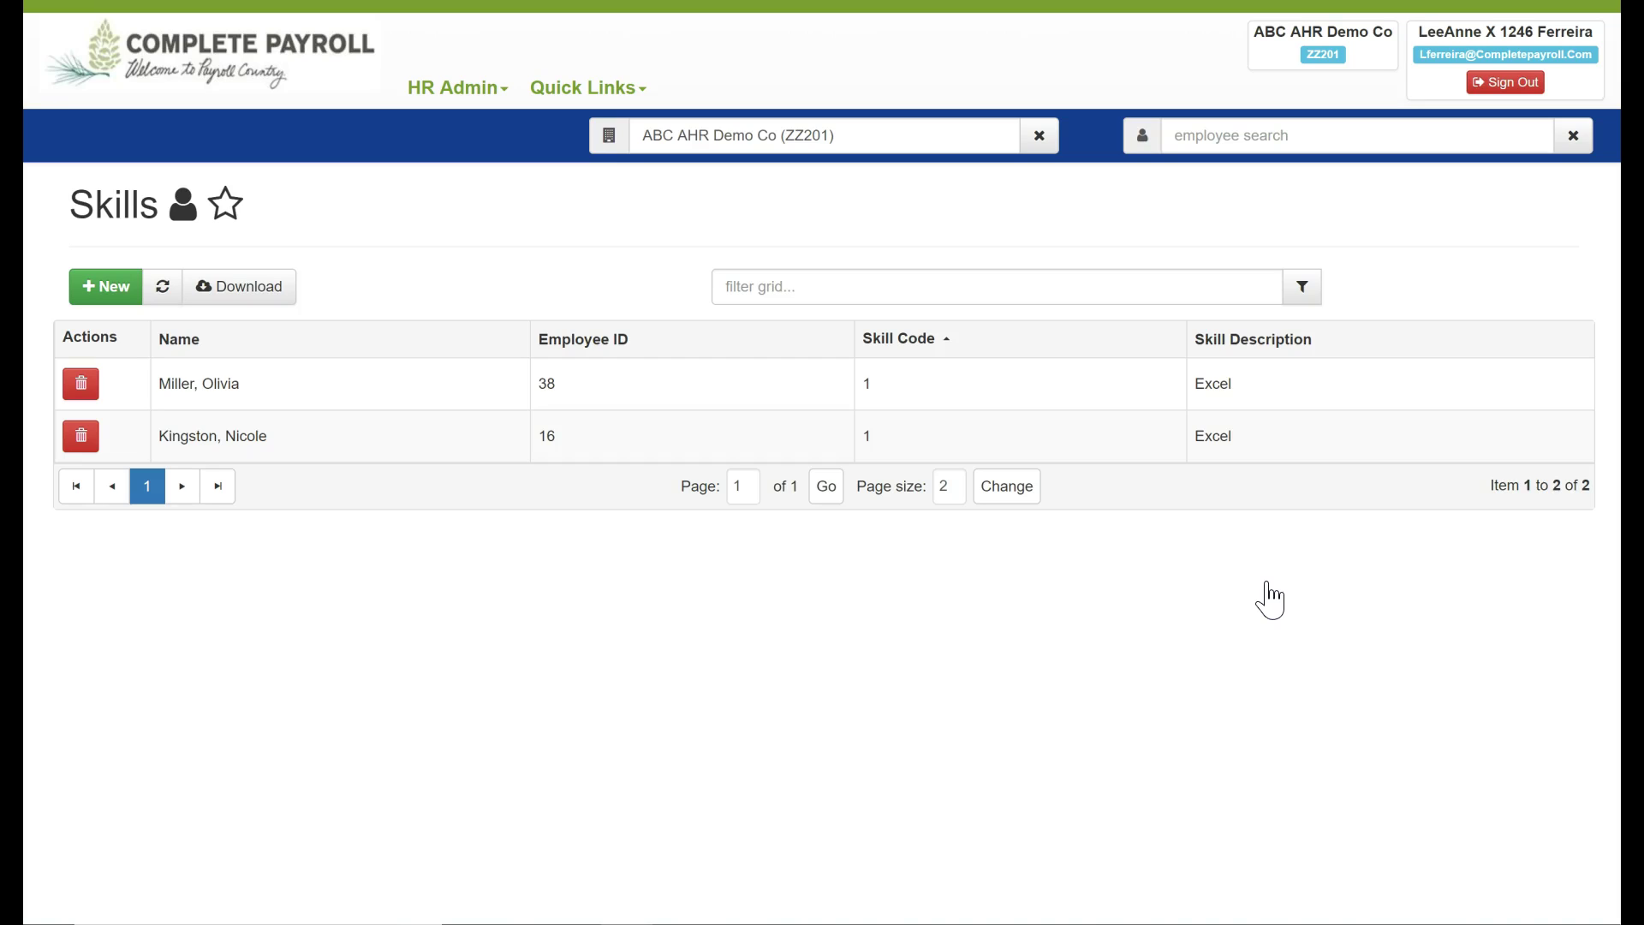
click(1267, 591)
- Review the Federal Taxes list and employee 1's Additional Amount of 10.00
click(1318, 606)
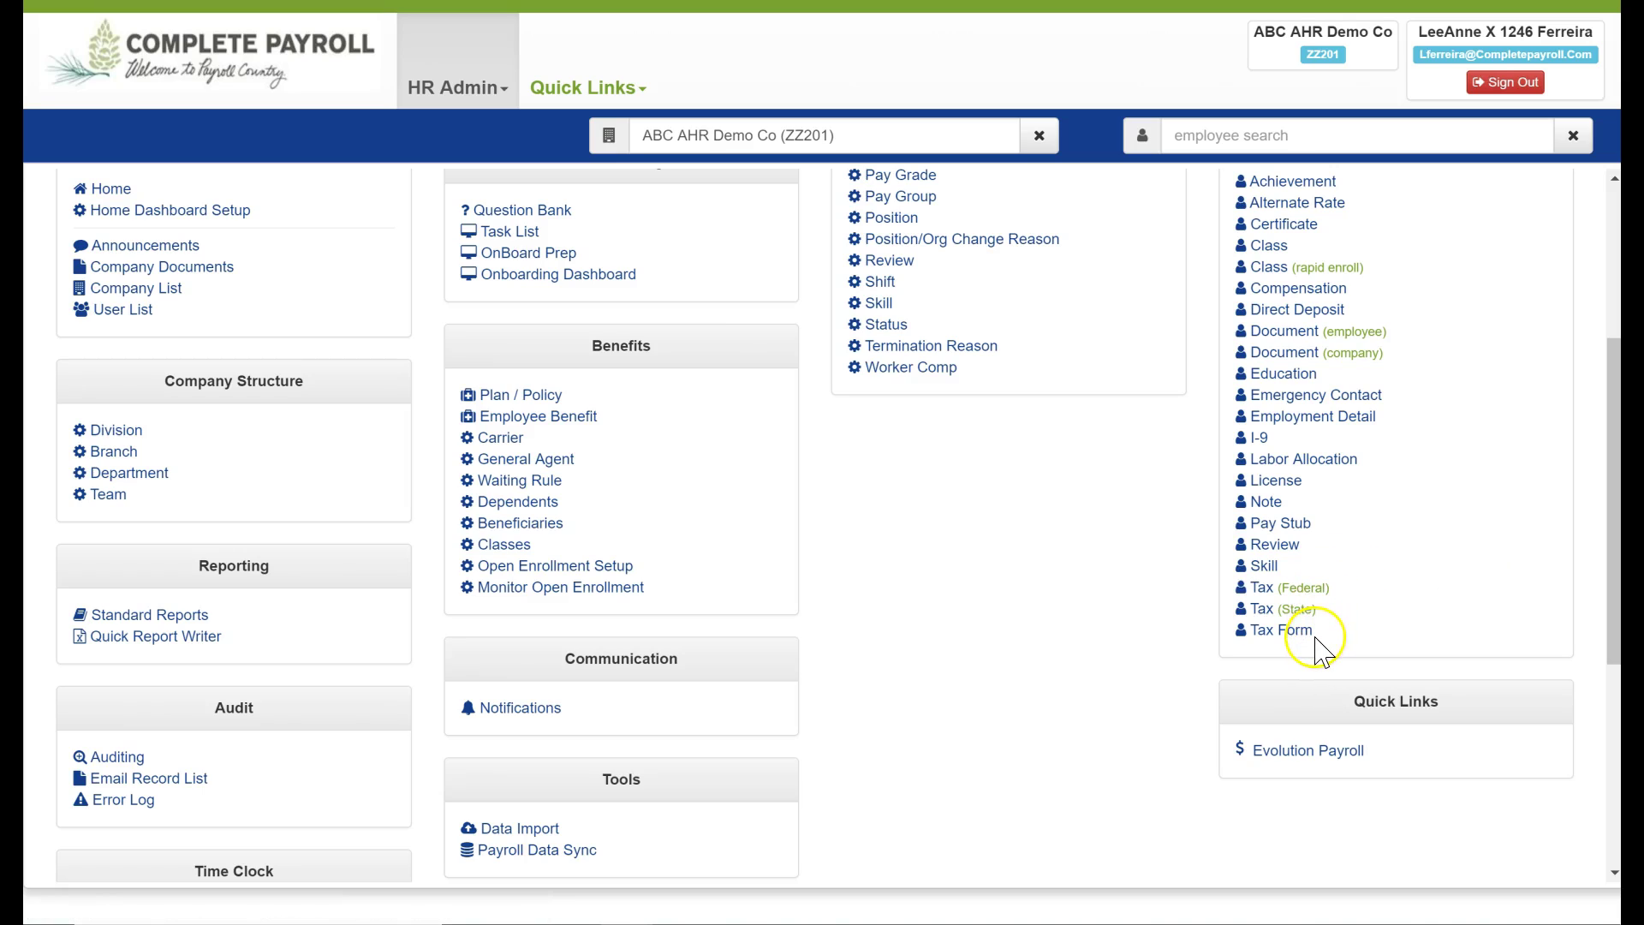
click(1270, 590)
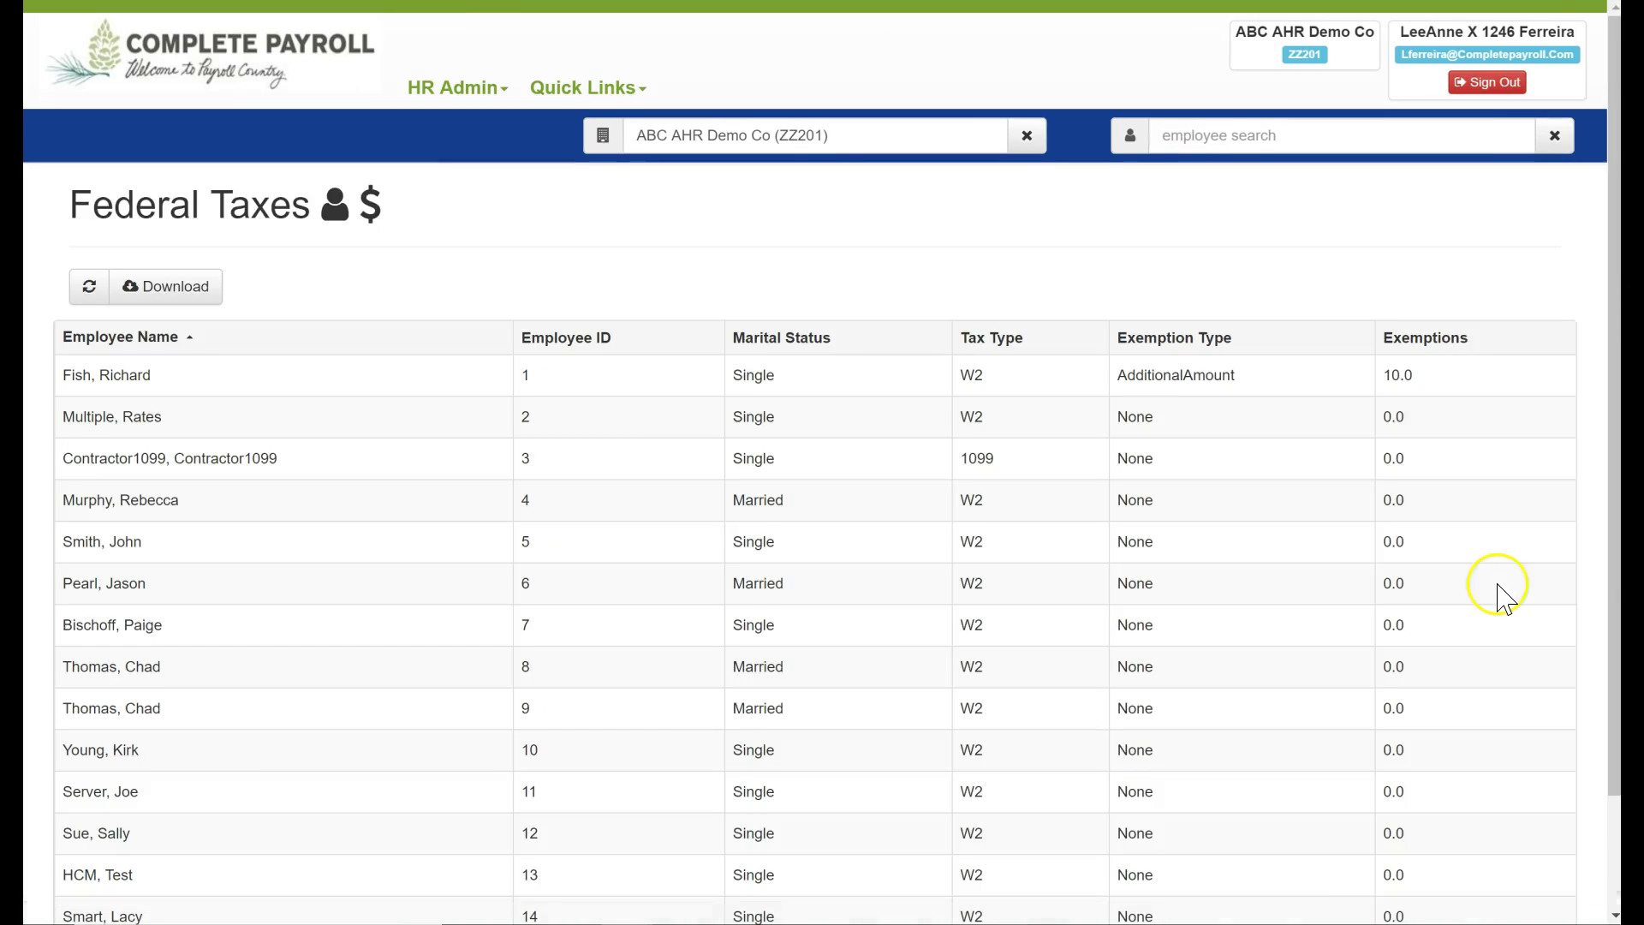
click(296, 377)
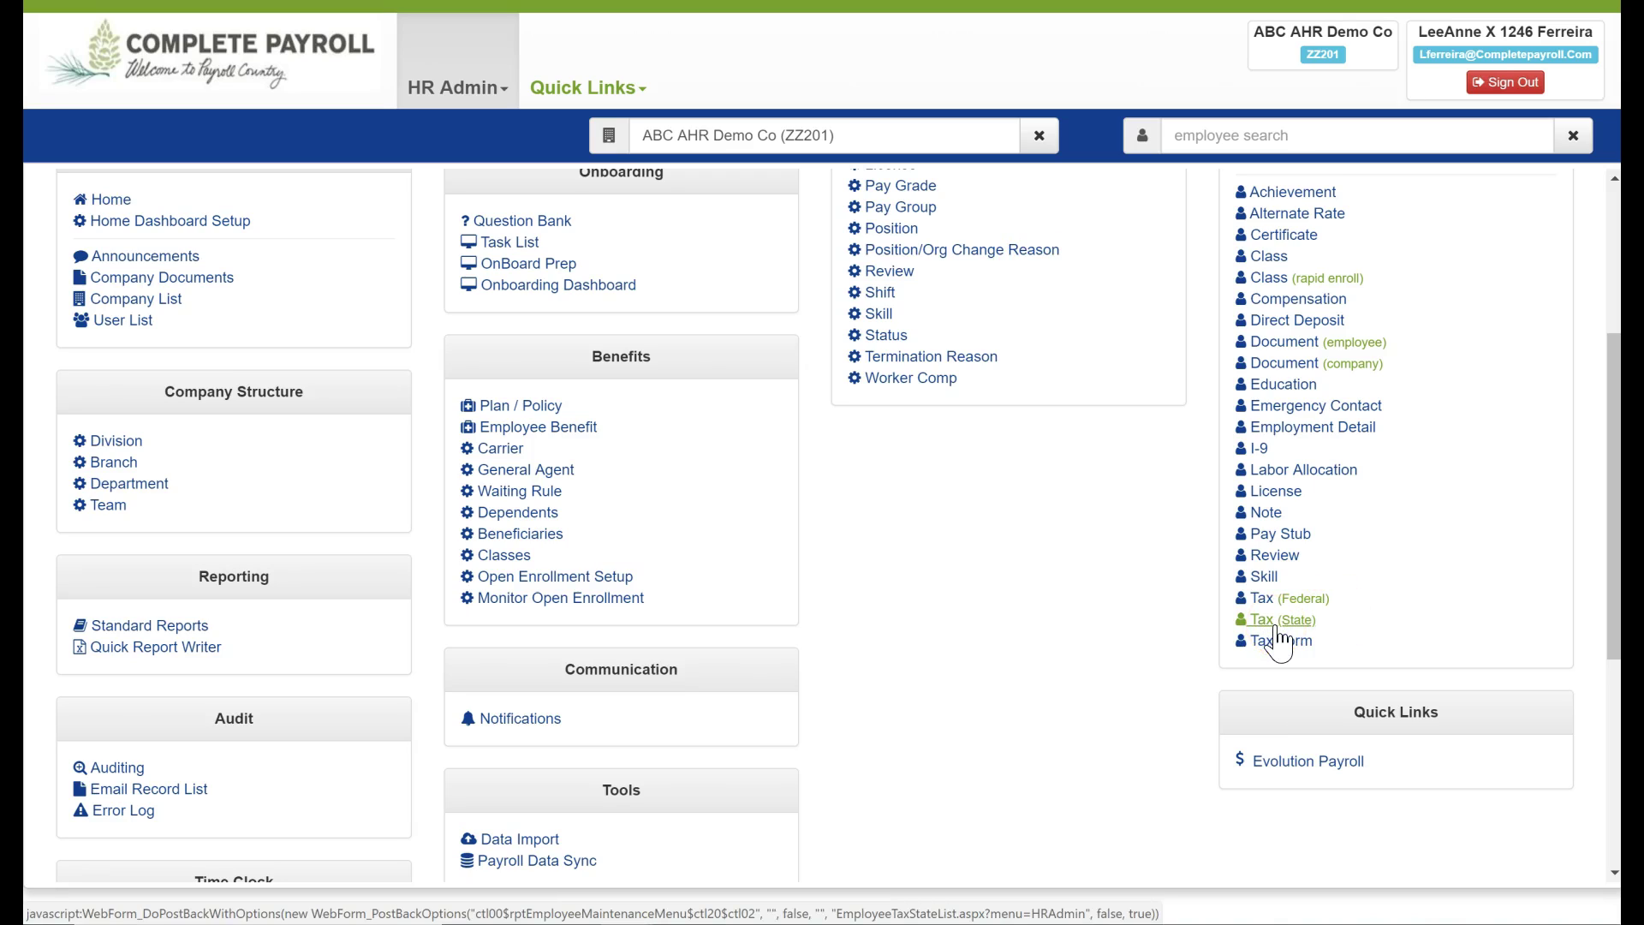
- Show employee 1's state tax record: NY, married, 1 exemption
click(1277, 620)
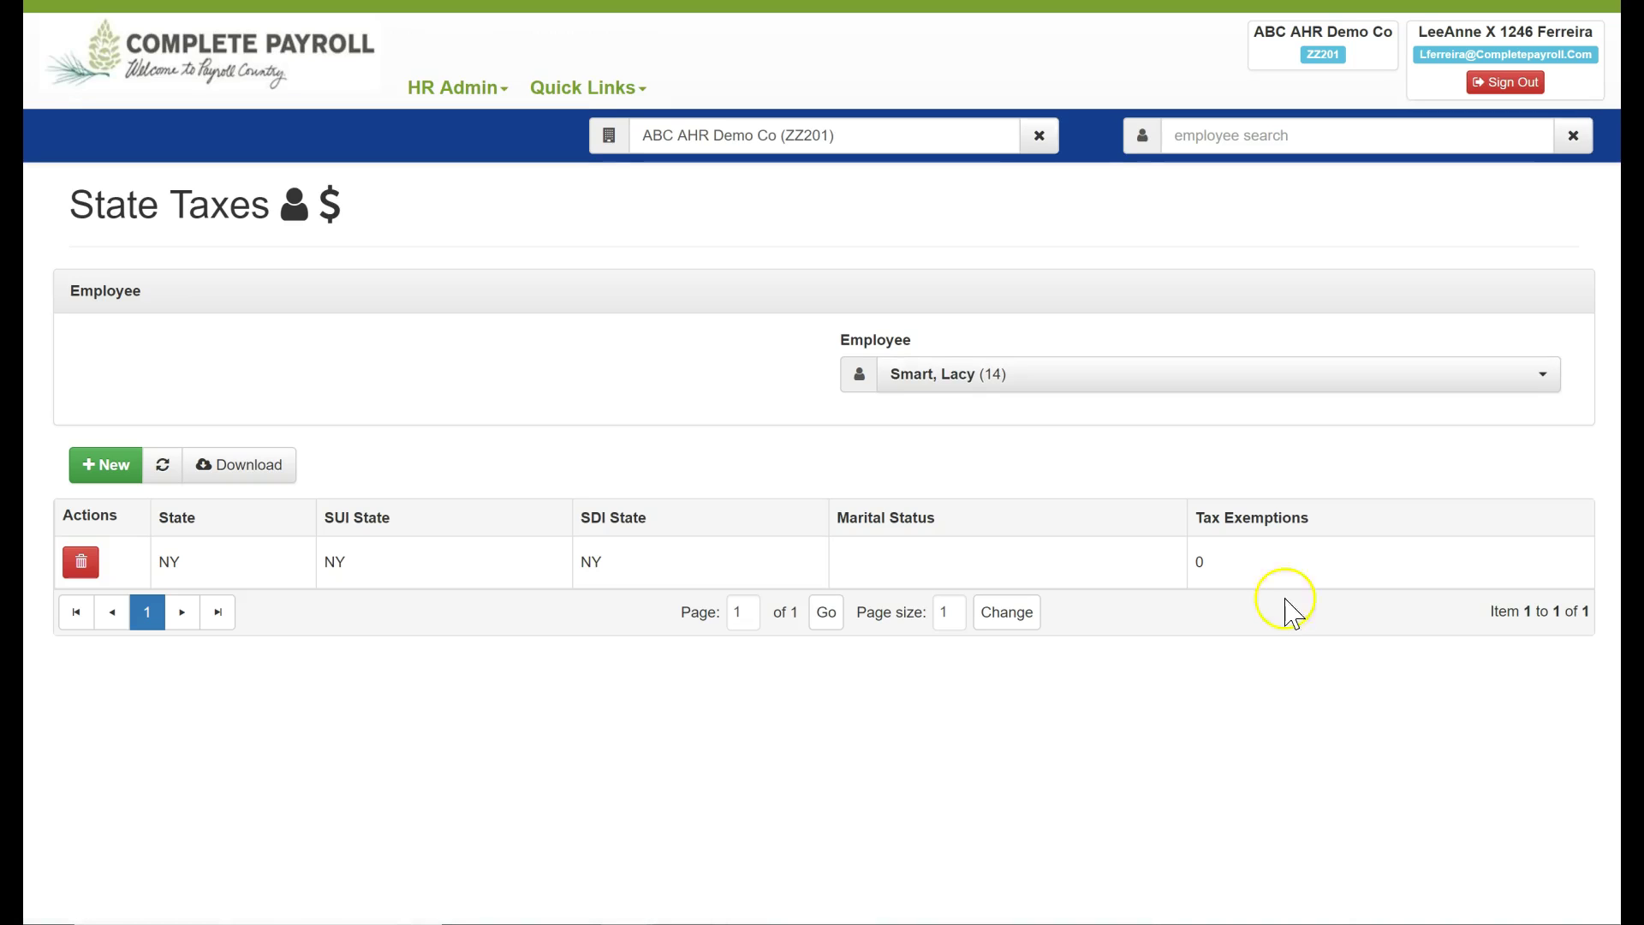
click(1543, 385)
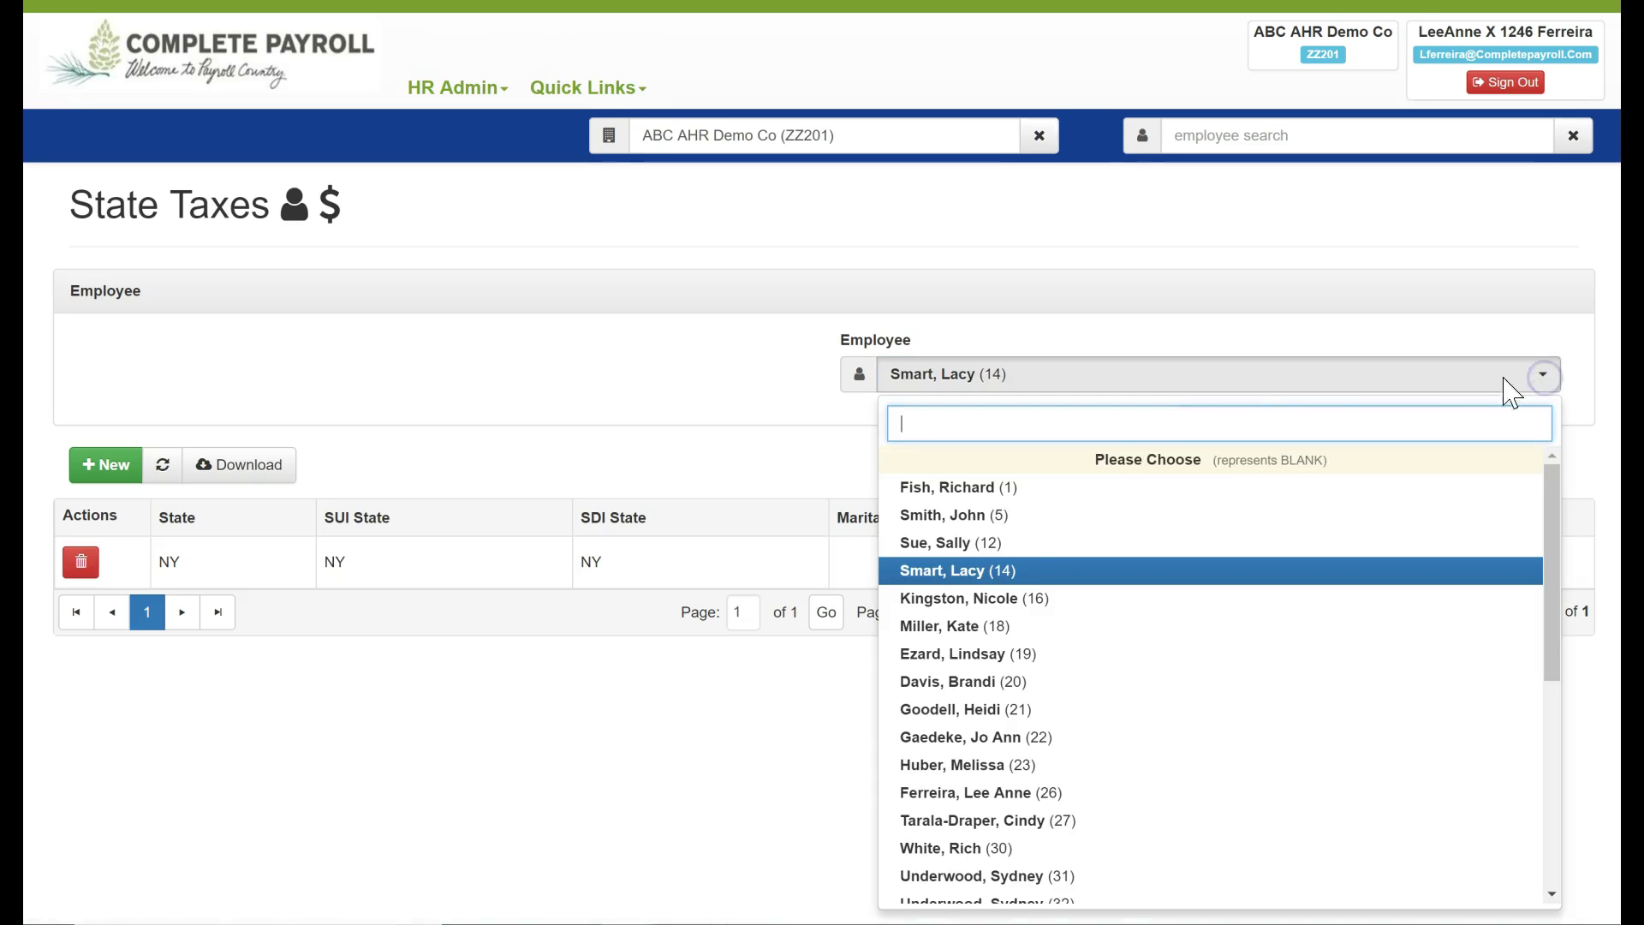
click(942, 486)
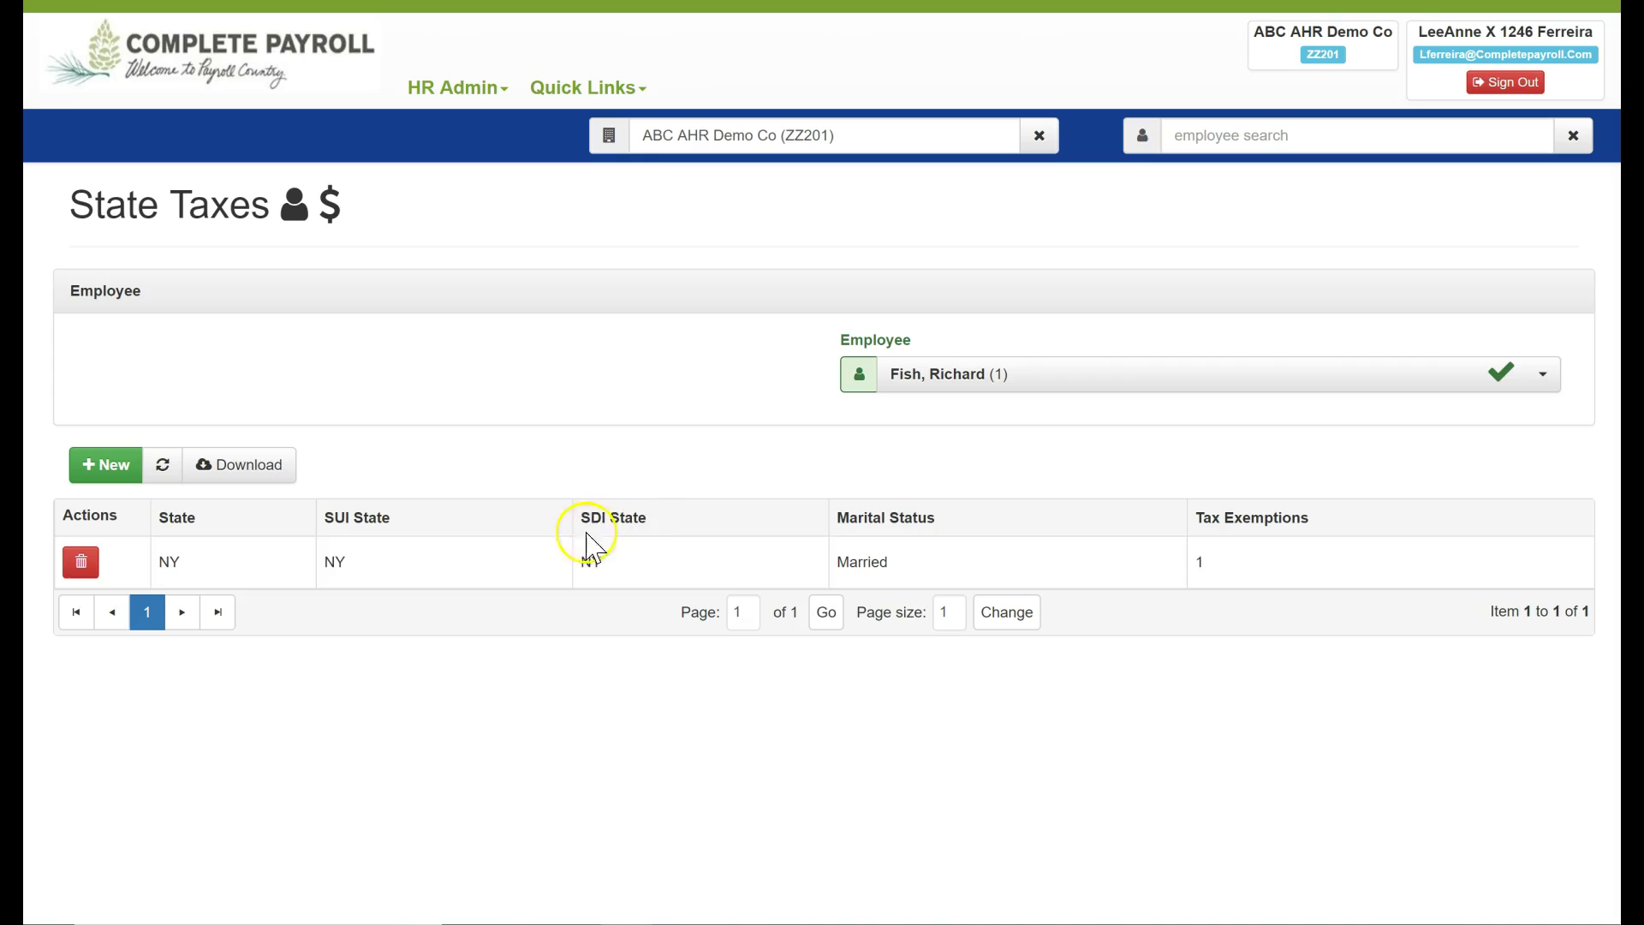
click(343, 564)
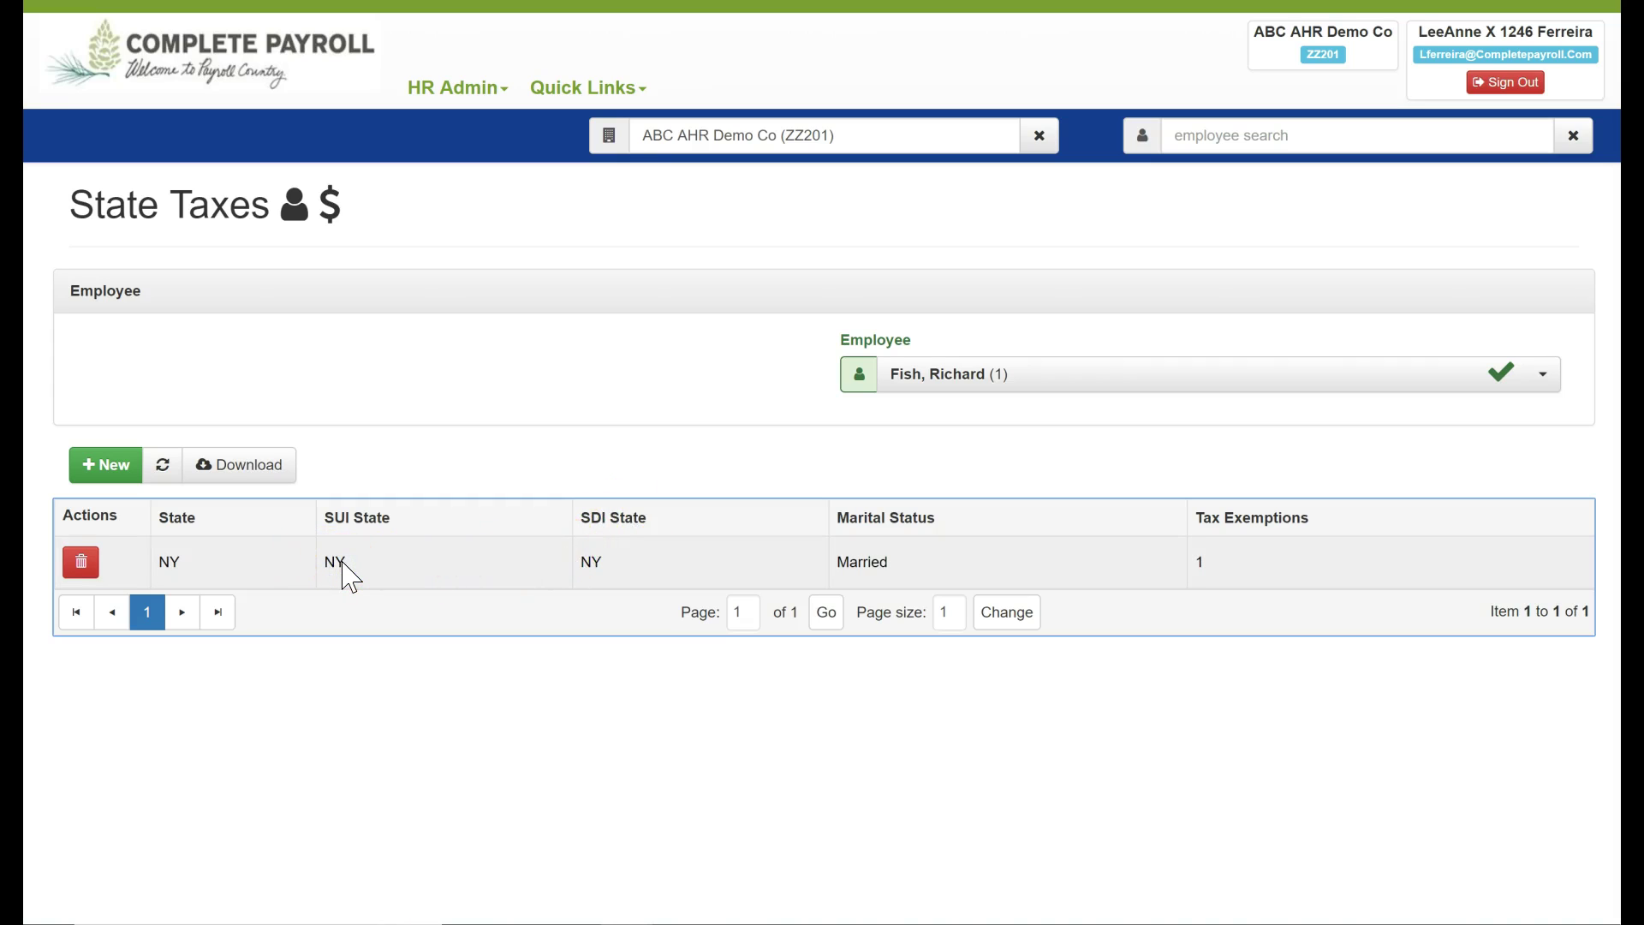
click(121, 468)
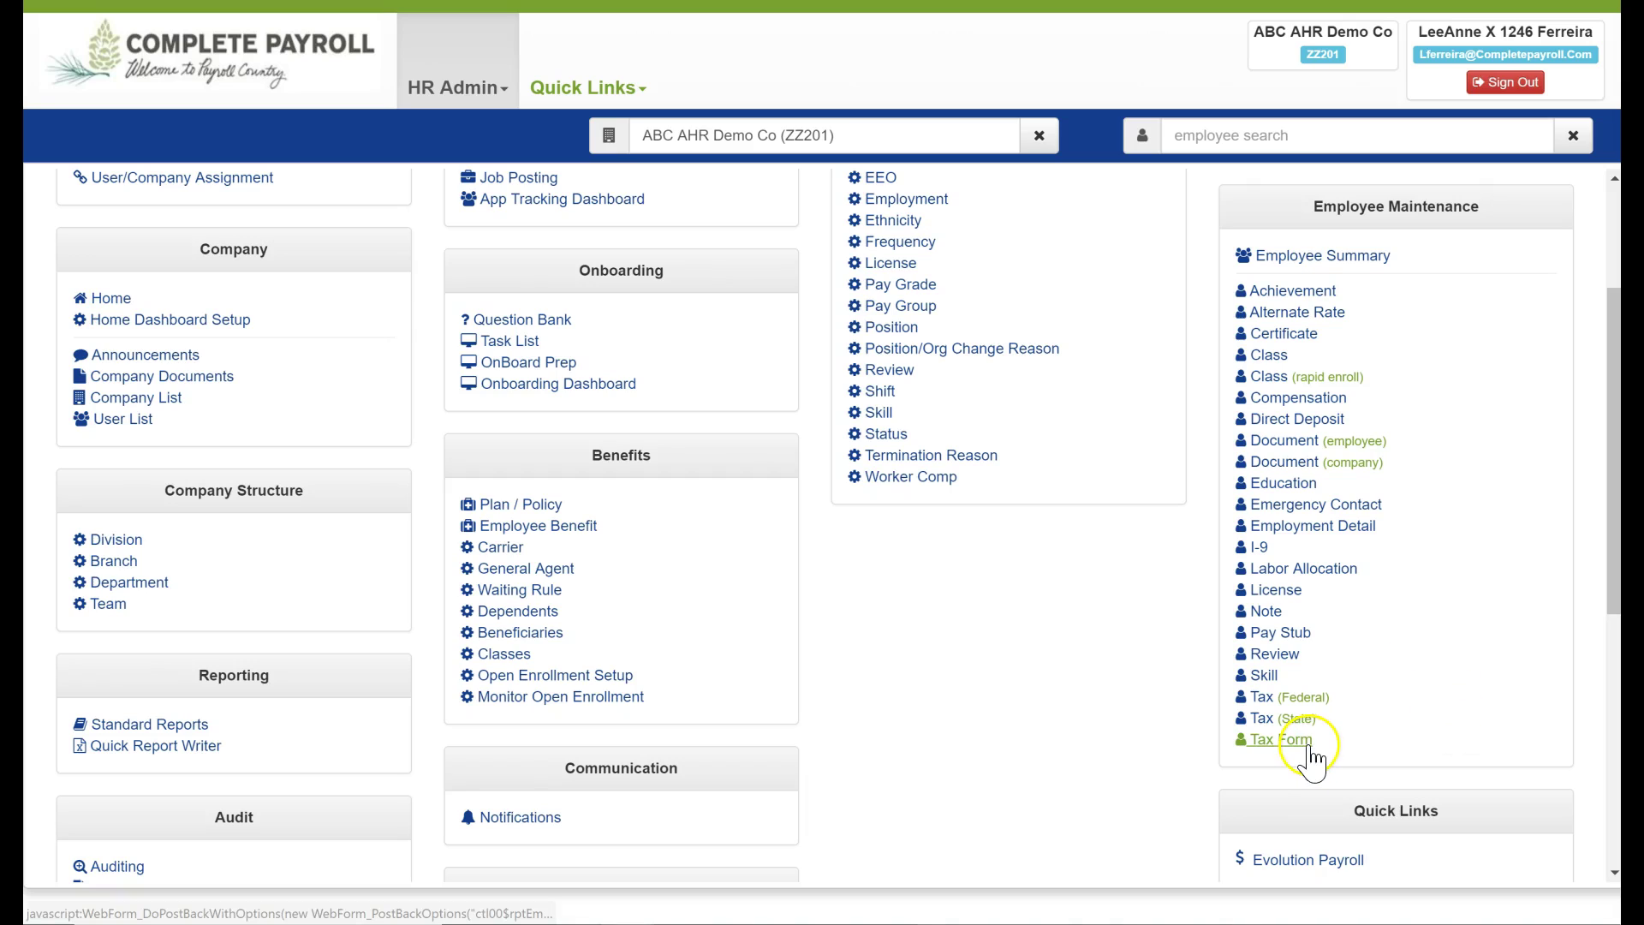
- Go to the employee tax forms page
click(1308, 748)
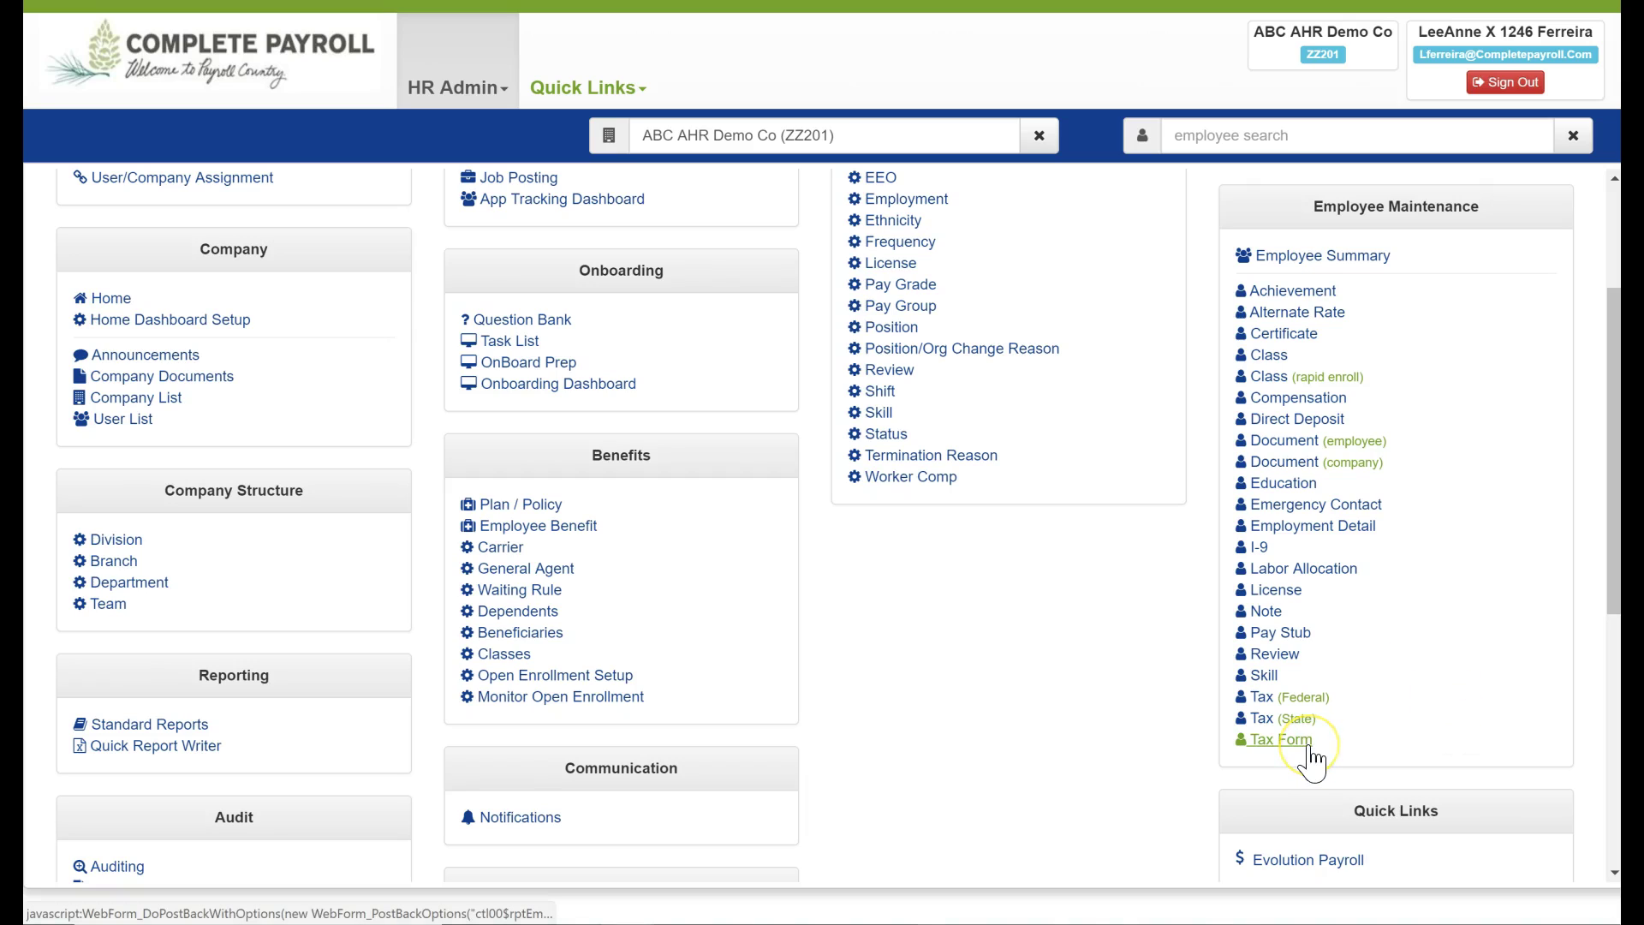
click(1386, 747)
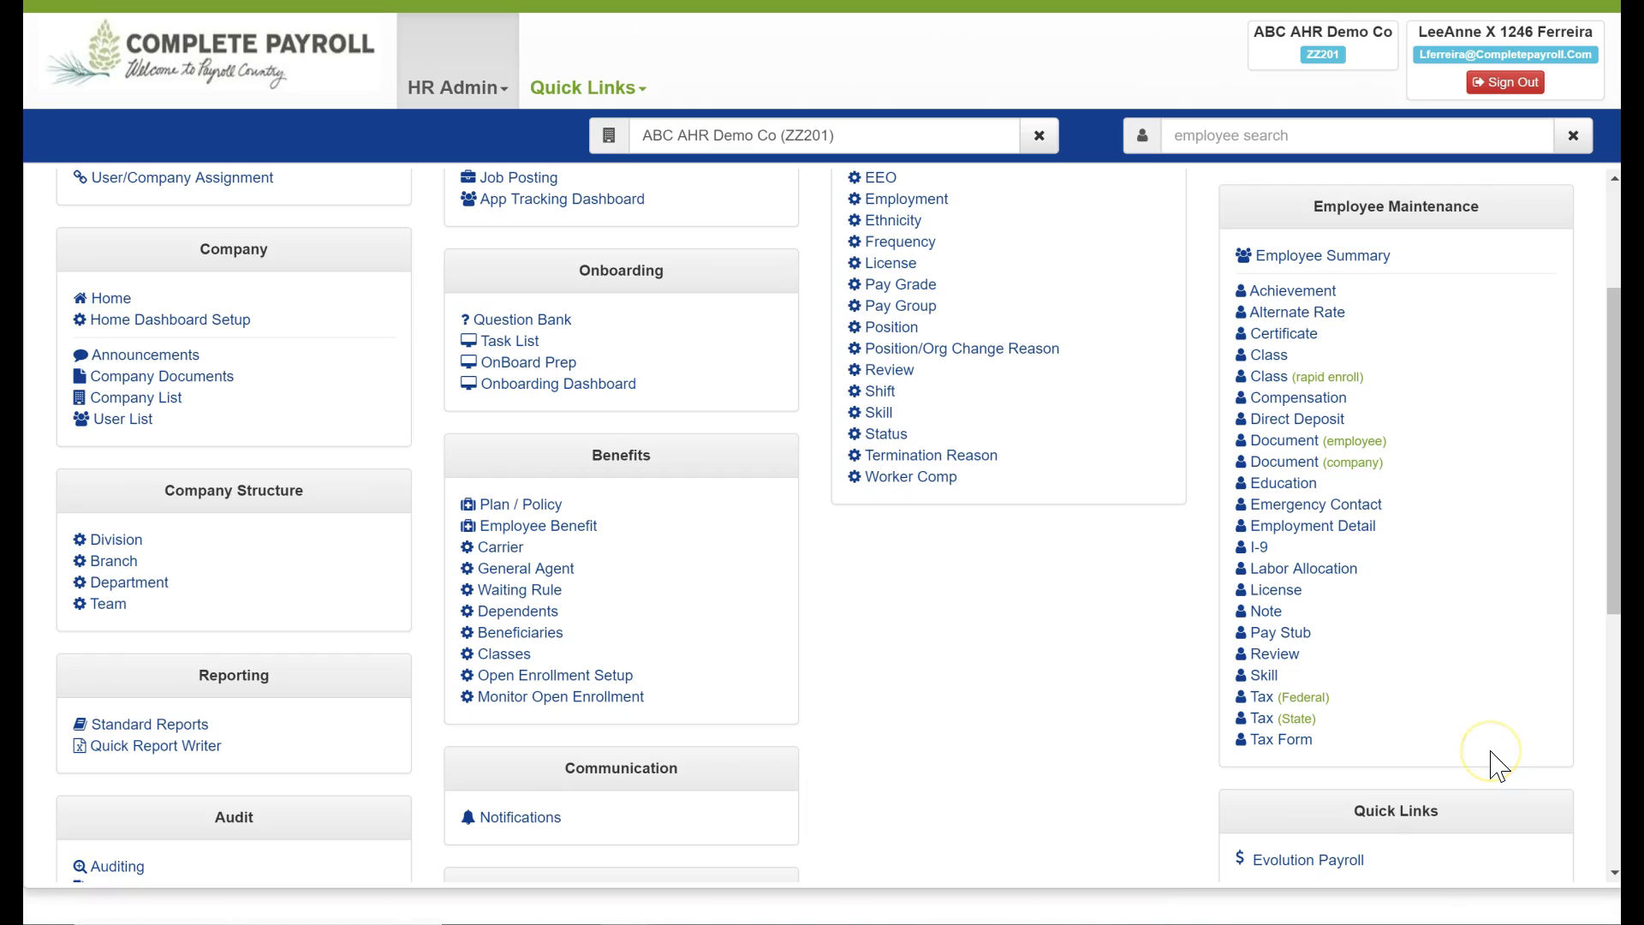
click(1491, 637)
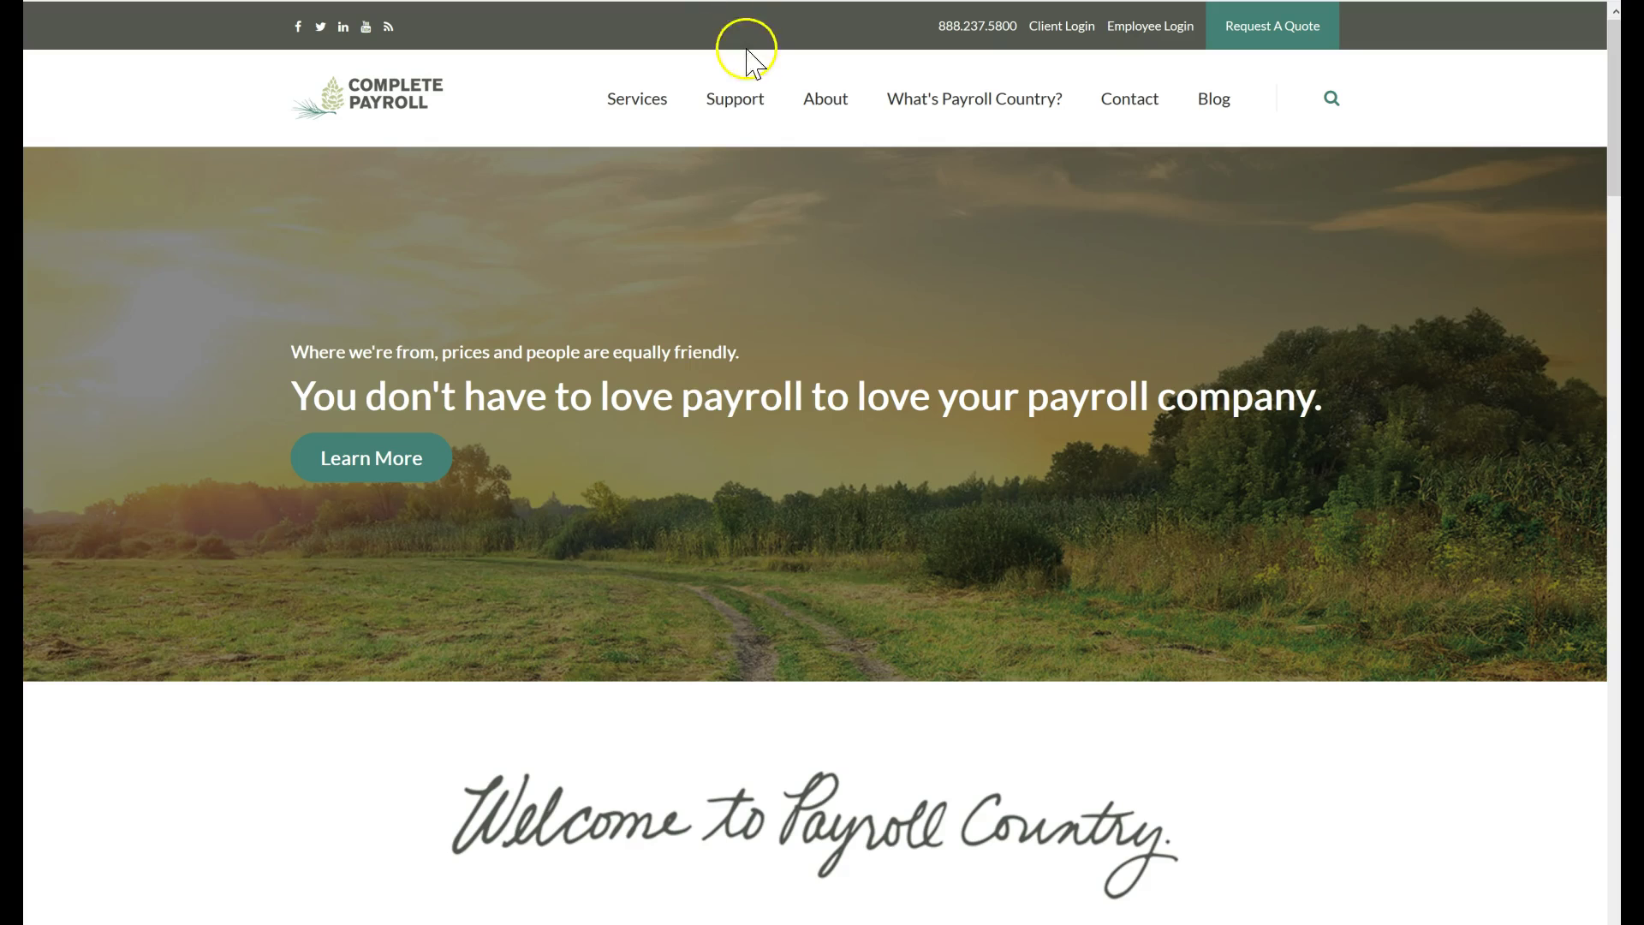
- Go to Support > Demo Videos and scroll to the Evolution Payroll and Advanced HR category filters
mouse_move(737, 101)
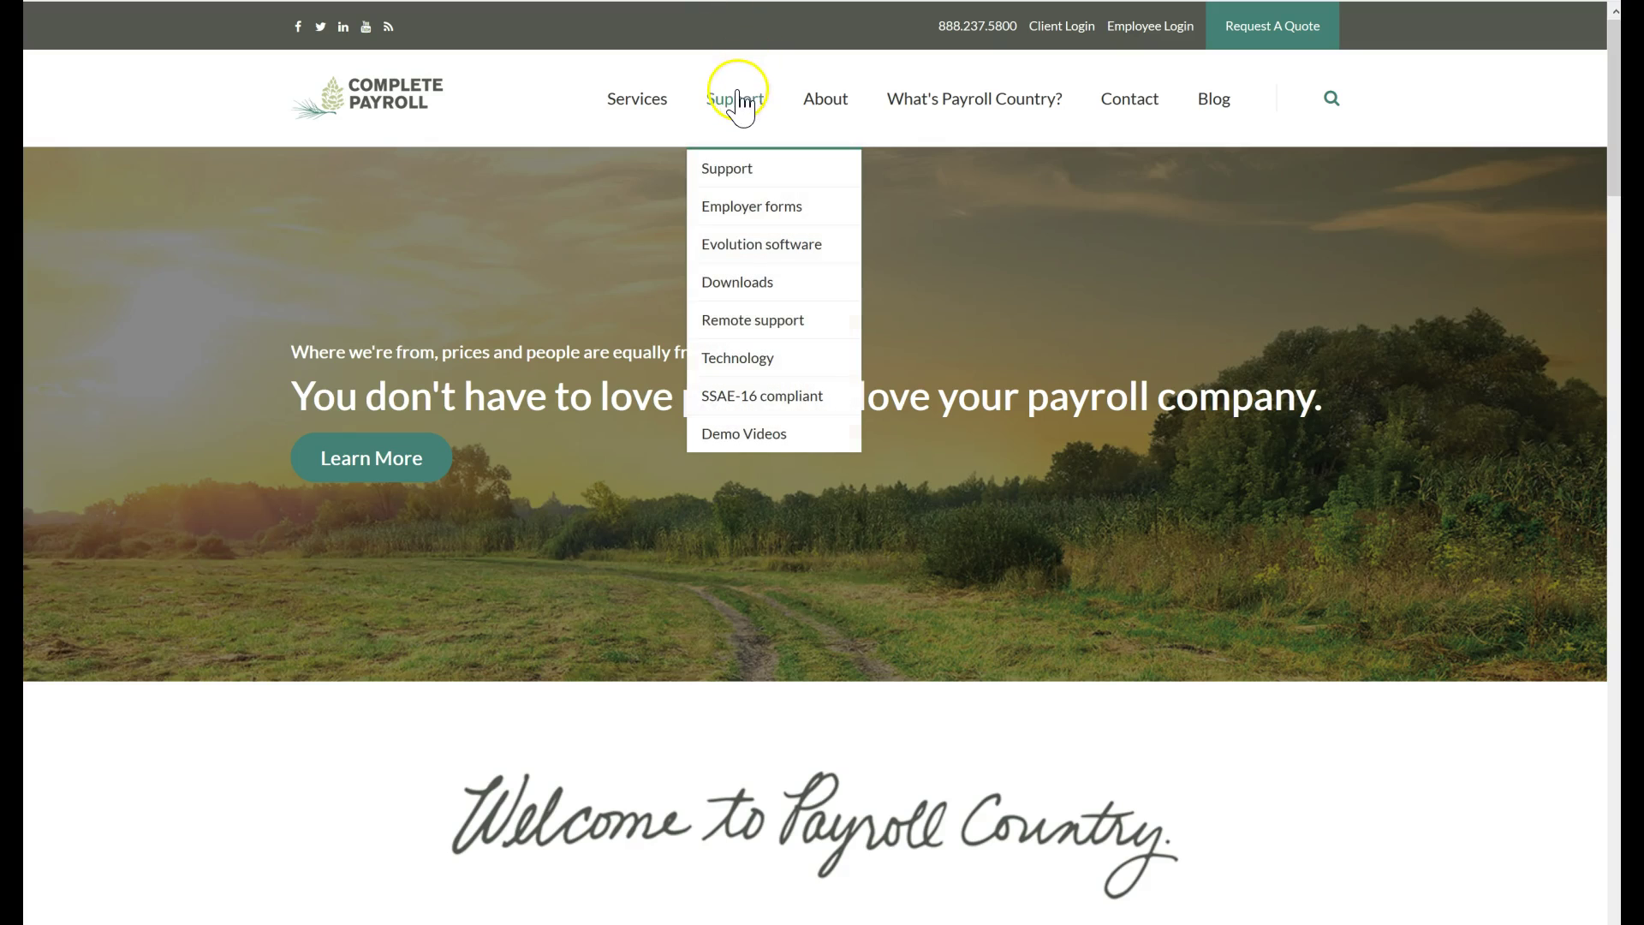
click(767, 435)
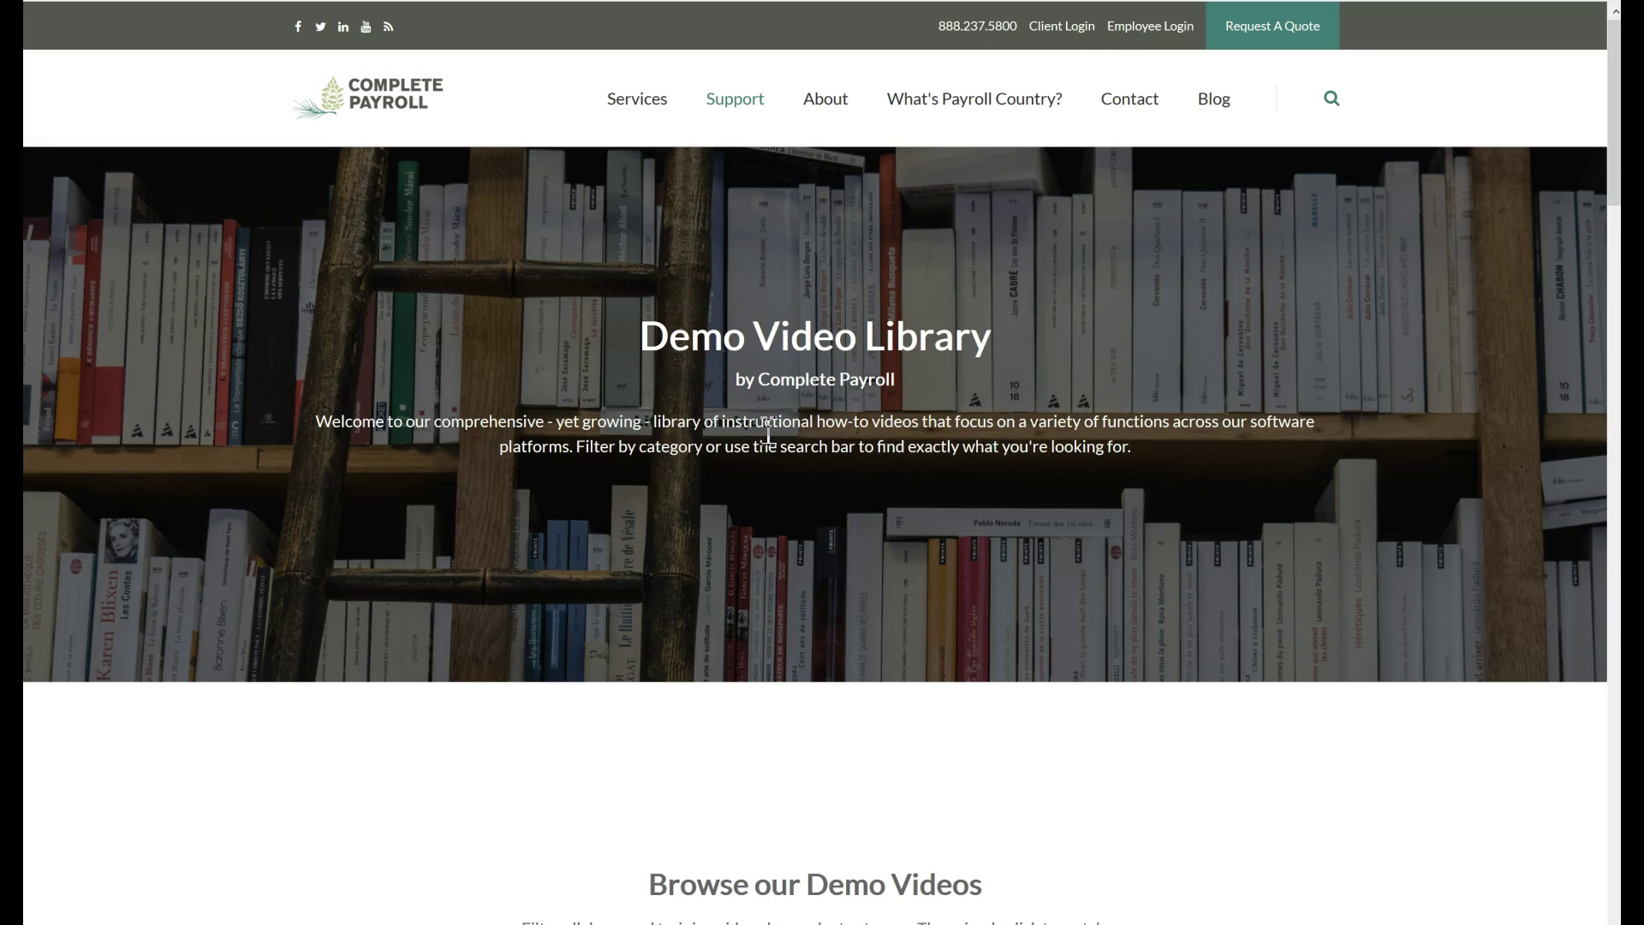
scroll(767, 435, down, 5)
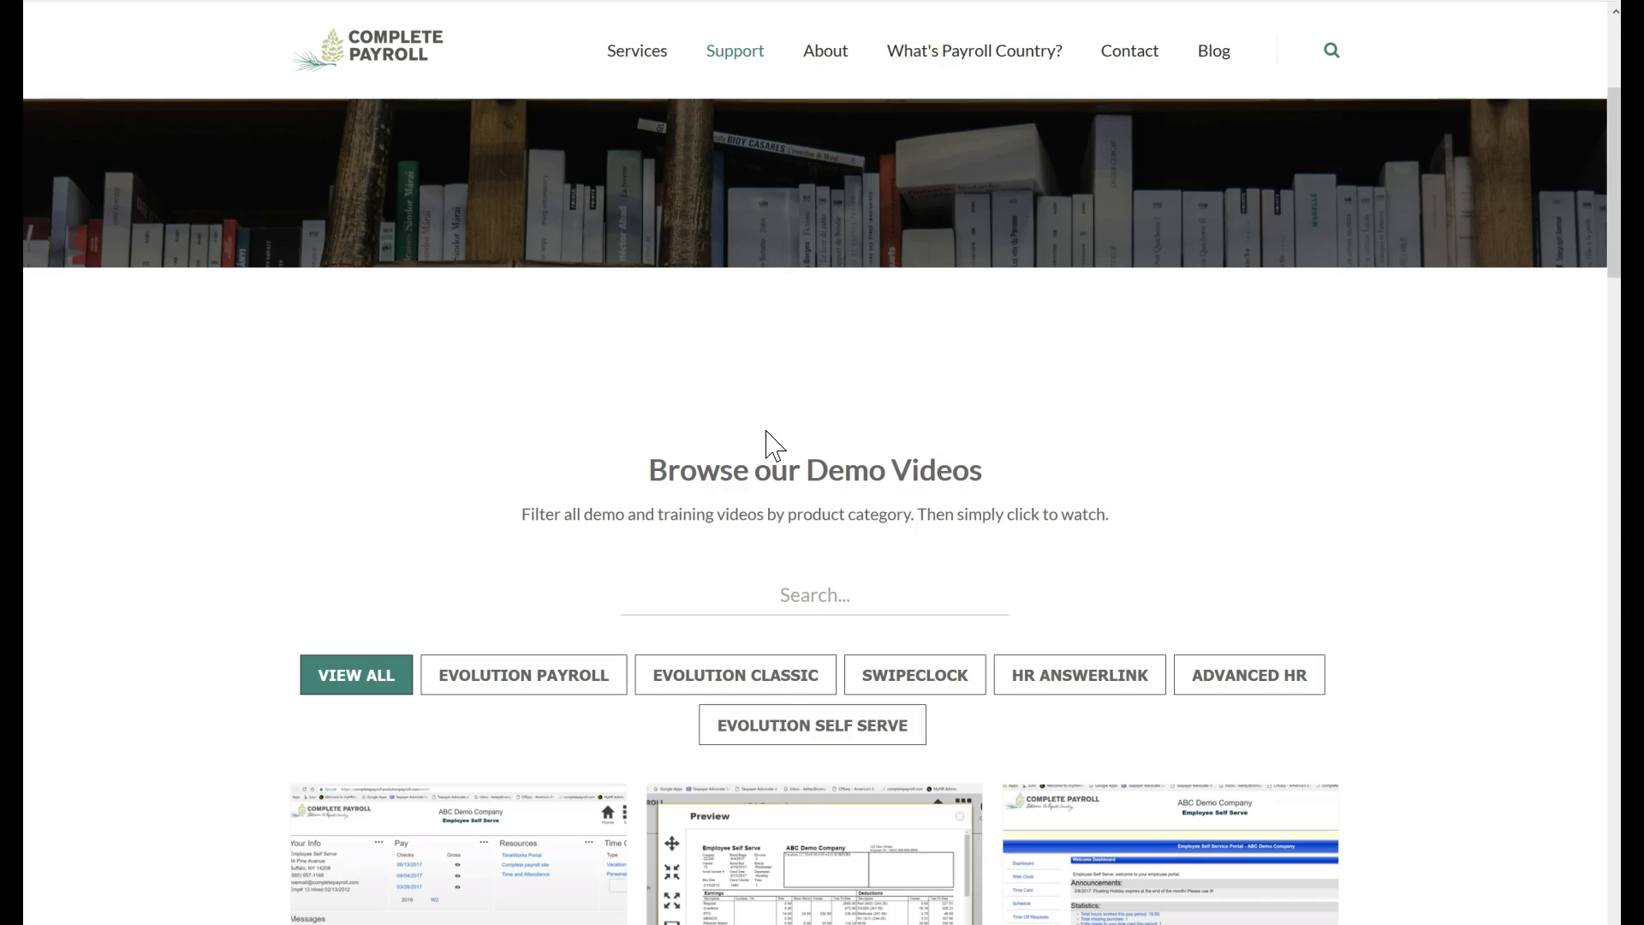